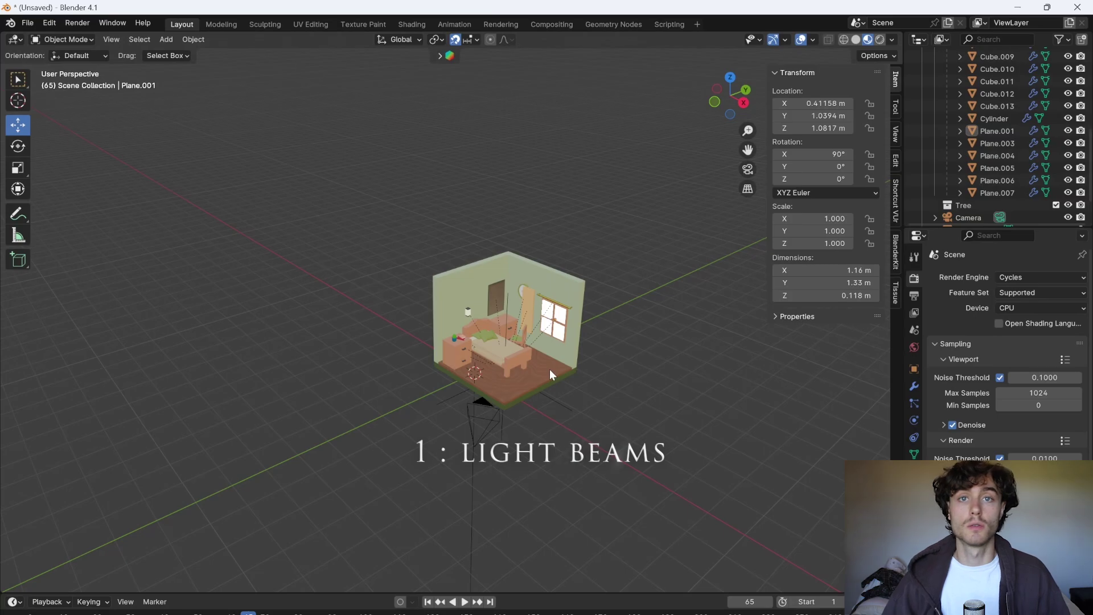
Select the window's four glass panes in Edit Mode and extrude them 3 m.
{"action": "scroll", "coordinate": [579, 349], "scroll_direction": "up", "scroll_amount": 6}
{"action": "left_click", "coordinate": [496, 209]}
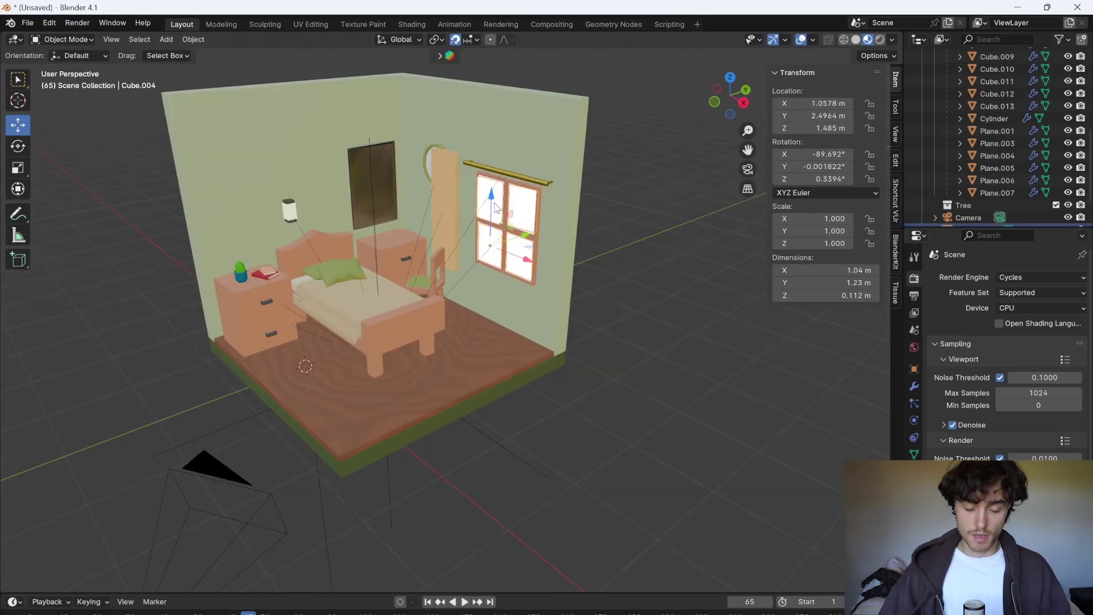
{"action": "scroll", "coordinate": [531, 210], "scroll_direction": "up", "scroll_amount": 1}
{"action": "key", "text": "Tab"}
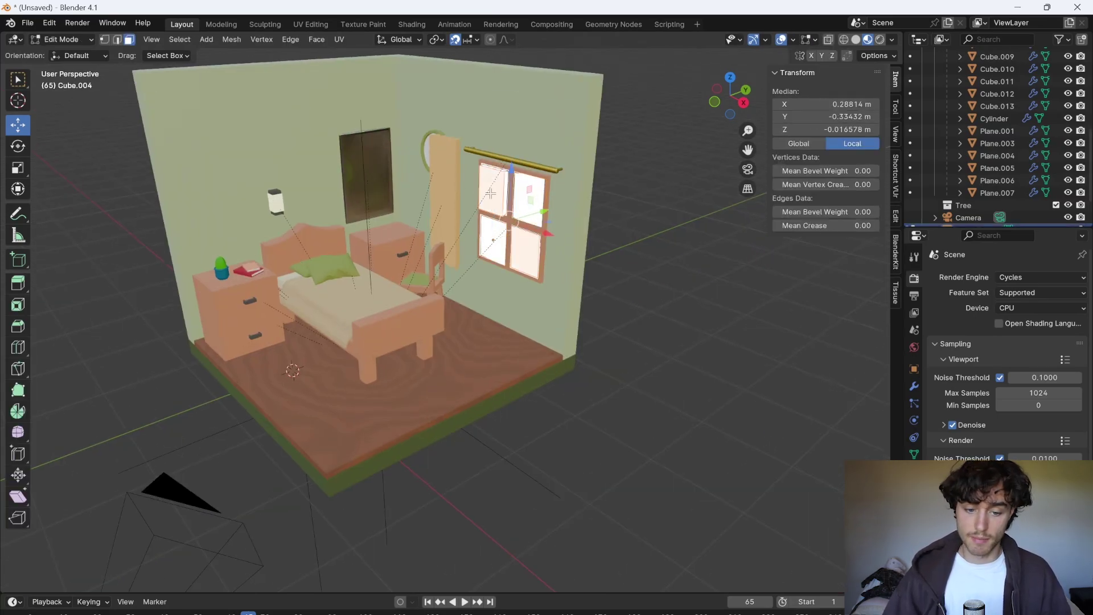
{"action": "left_click", "coordinate": [516, 247]}
{"action": "left_click", "coordinate": [492, 239], "text": "shift"}
{"action": "left_click", "coordinate": [525, 251], "text": "shift"}
{"action": "left_click", "coordinate": [529, 193], "text": "shift"}
{"action": "key", "text": "e"}
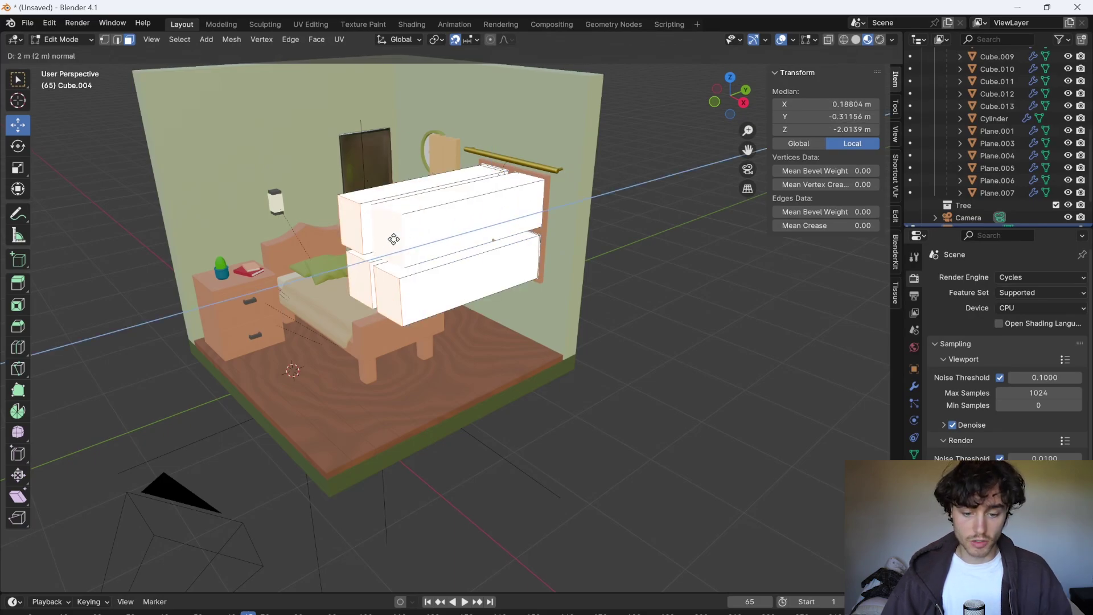
{"action": "left_click", "coordinate": [377, 246]}
With snapping off, move the extruded ends down past the floor and scale them to 1.663.
{"action": "left_click", "coordinate": [455, 40]}
{"action": "left_click_drag", "start_coordinate": [190, 272], "coordinate": [227, 447]}
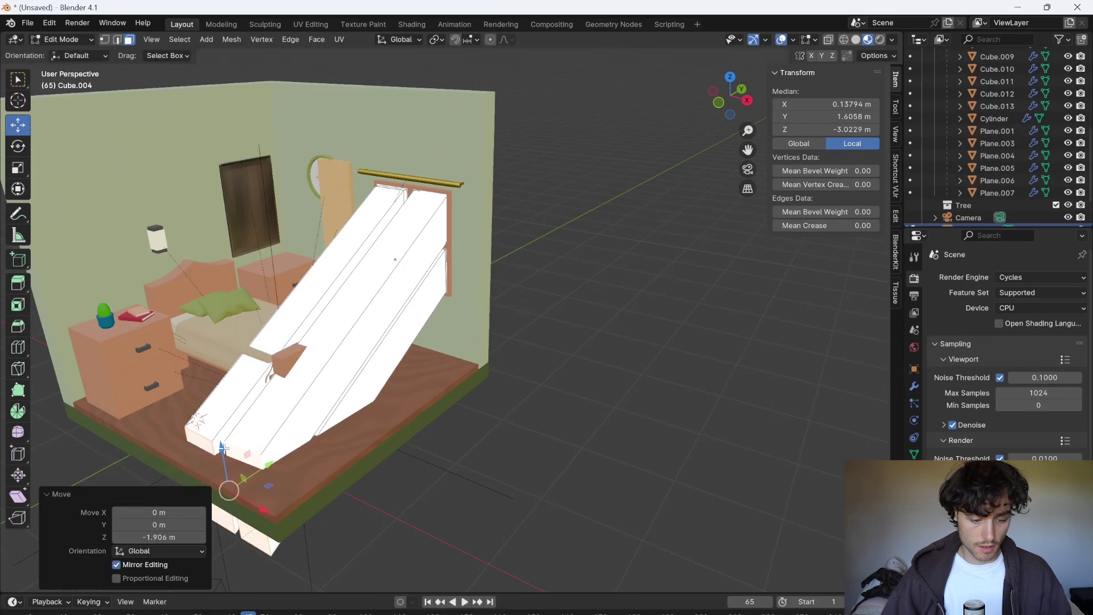
{"action": "key", "text": "s"}
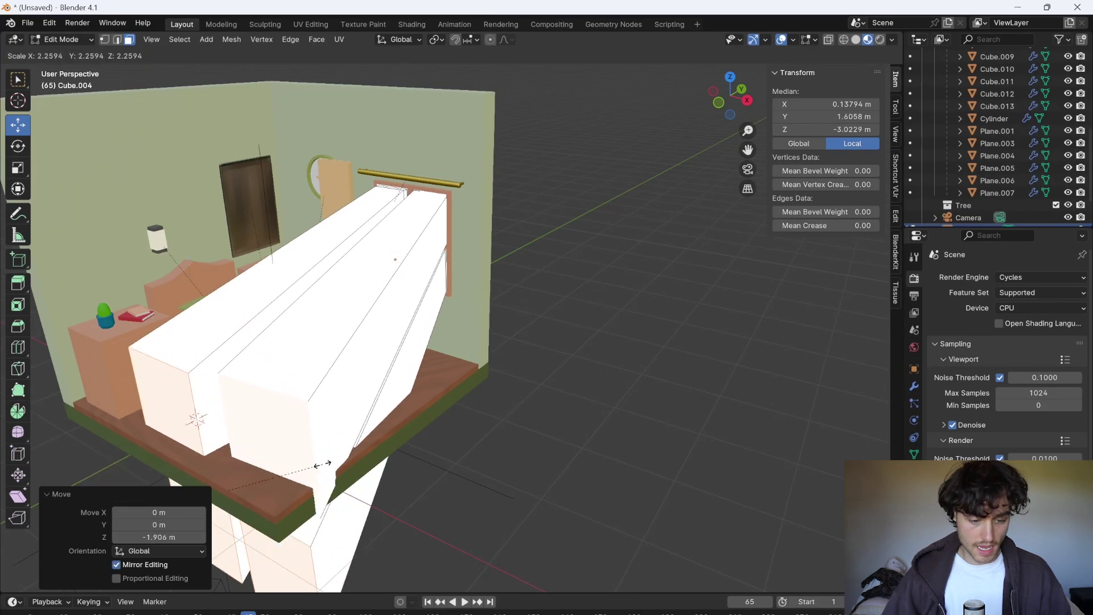
{"action": "left_click", "coordinate": [294, 464]}
{"action": "scroll", "coordinate": [294, 463], "scroll_direction": "down", "scroll_amount": 2}
{"action": "left_click_drag", "start_coordinate": [327, 418], "coordinate": [280, 447]}
{"action": "left_click_drag", "start_coordinate": [313, 456], "coordinate": [327, 446]}
{"action": "left_click", "coordinate": [464, 272]}
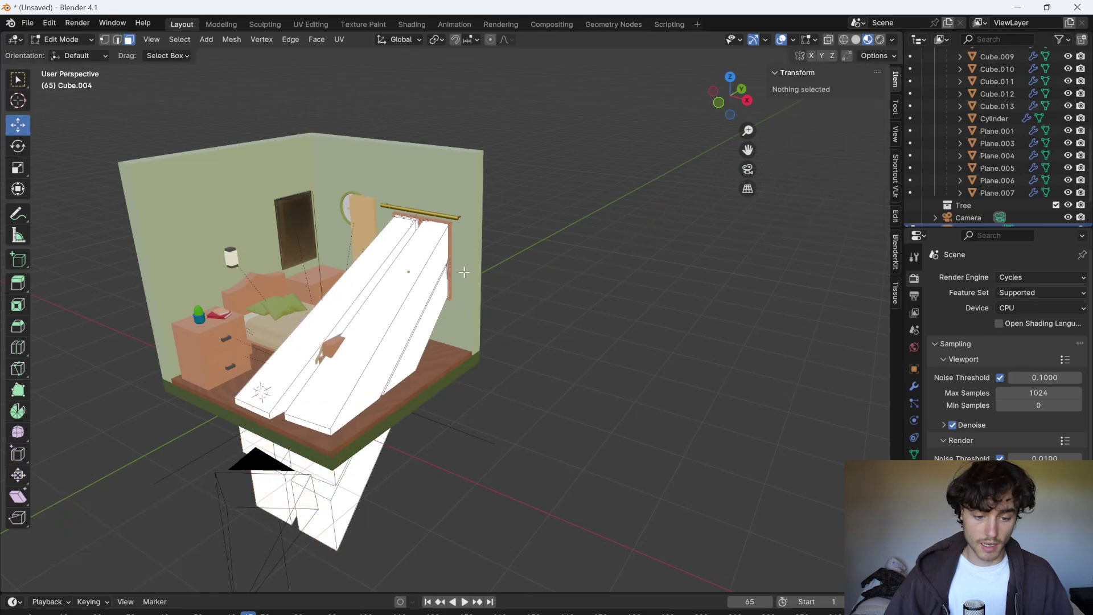
{"action": "left_click", "coordinate": [879, 39]}
Replace the block's Emission surface node with a new Emission node wired to Volume.
{"action": "key", "text": "Tab"}
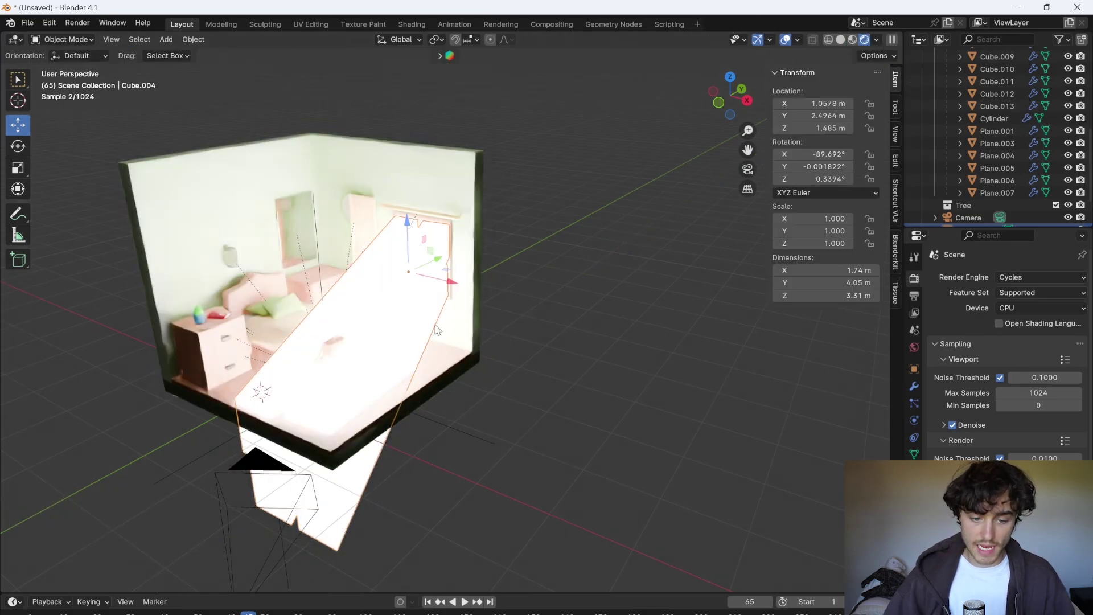
{"action": "left_click", "coordinate": [412, 24]}
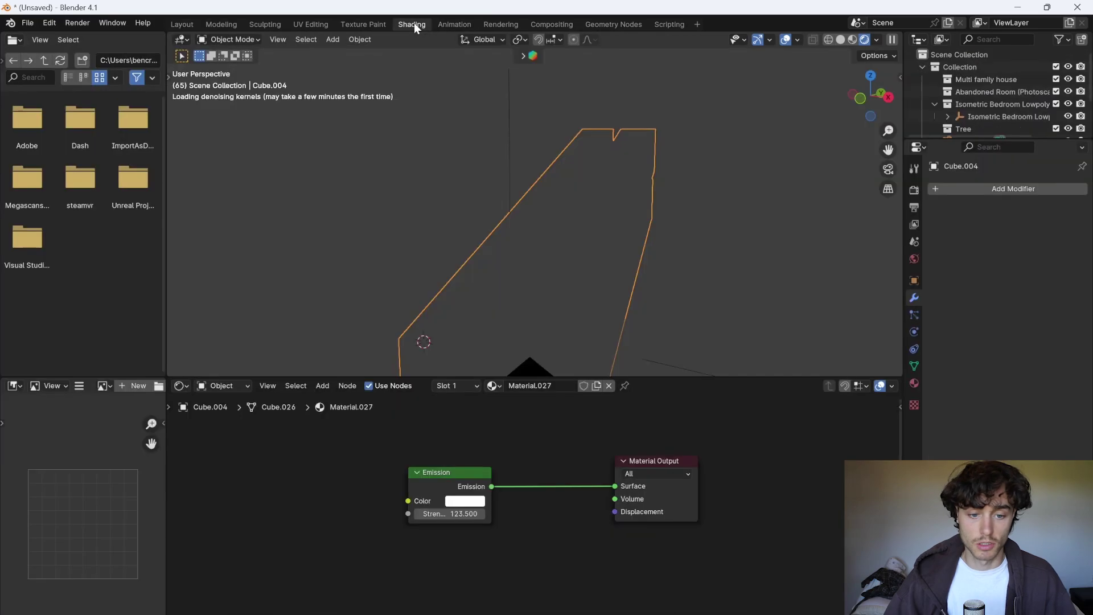
{"action": "key", "text": "x"}
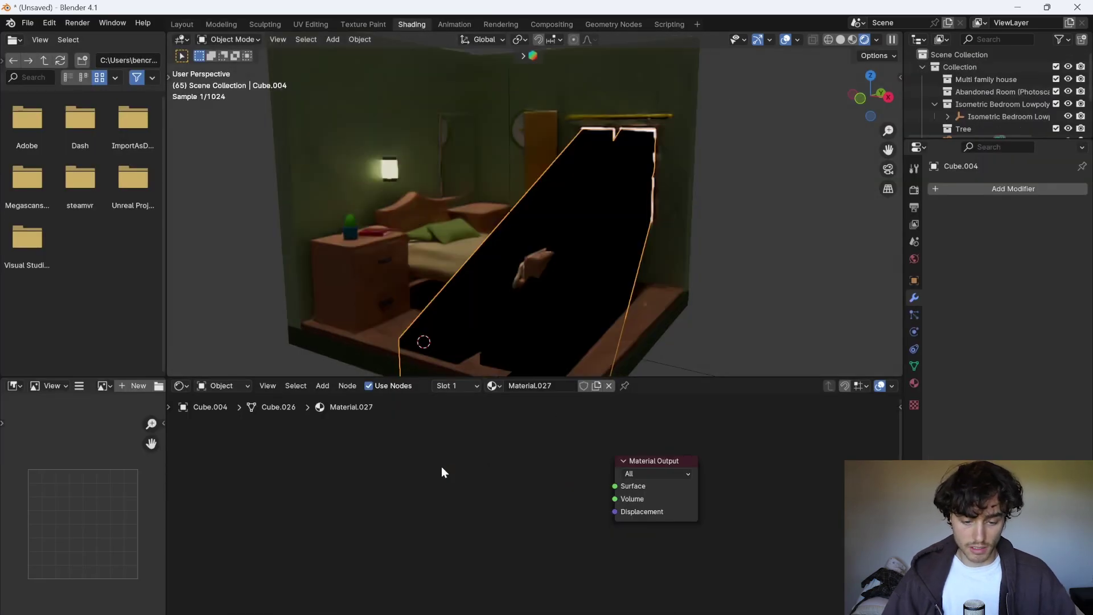
{"action": "key", "text": "shift+a"}
{"action": "left_click", "coordinate": [484, 481]}
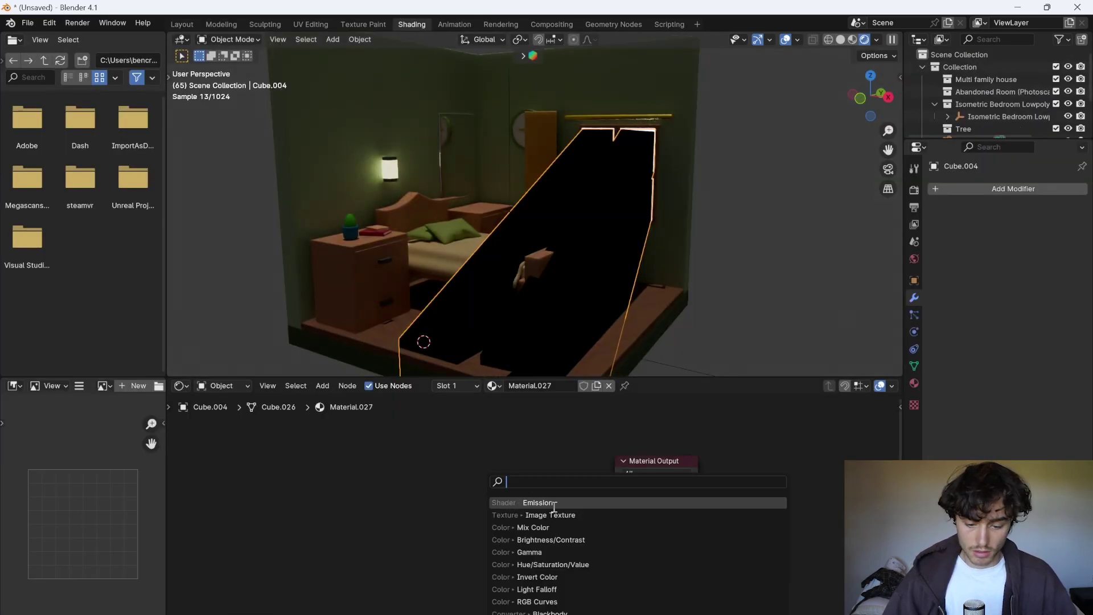
{"action": "type", "text": "em"}
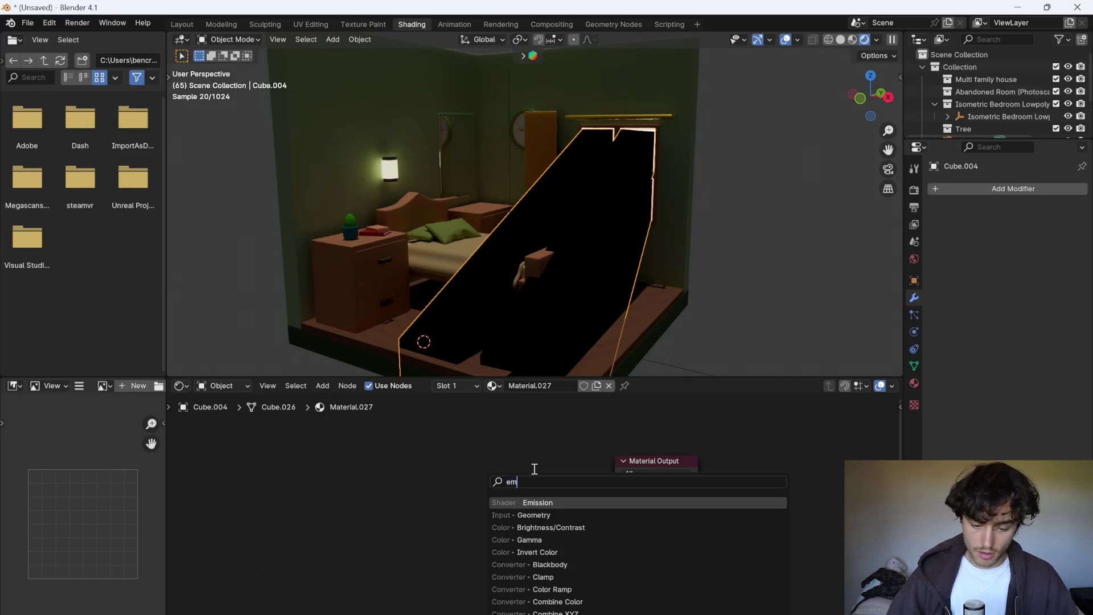
{"action": "key", "text": "Return"}
{"action": "left_click_drag", "start_coordinate": [535, 485], "coordinate": [616, 499]}
Set the volume emission Strength to 0.5 and its colour to light blue.
{"action": "double_click", "coordinate": [503, 513]}
{"action": "type", "text": "0.5"}
{"action": "key", "text": "Return"}
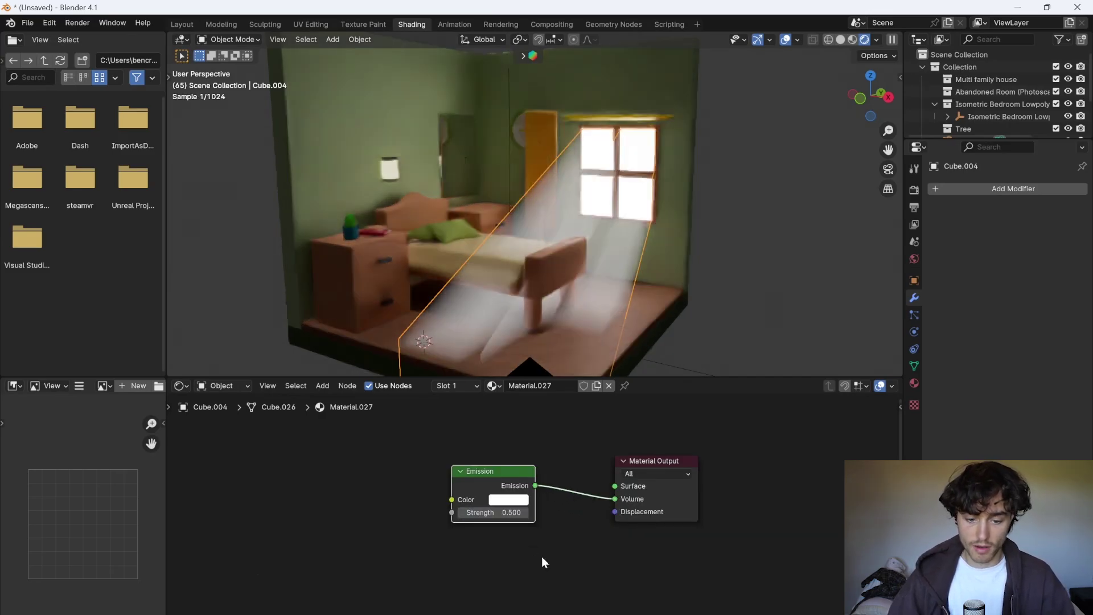
{"action": "left_click", "coordinate": [508, 499]}
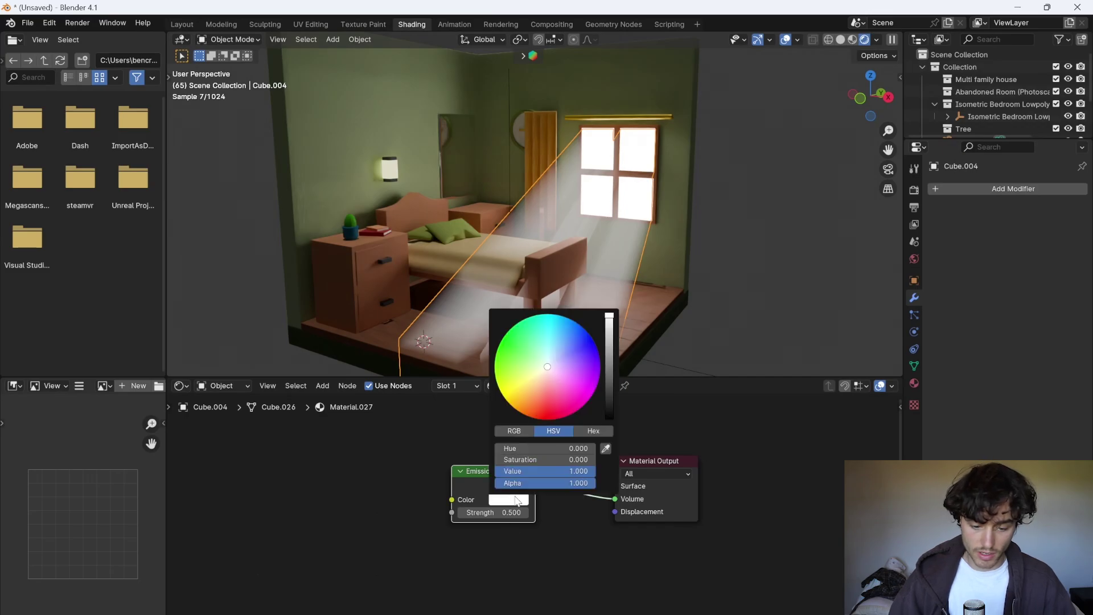
{"action": "left_click", "coordinate": [559, 366]}
{"action": "left_click", "coordinate": [554, 361]}
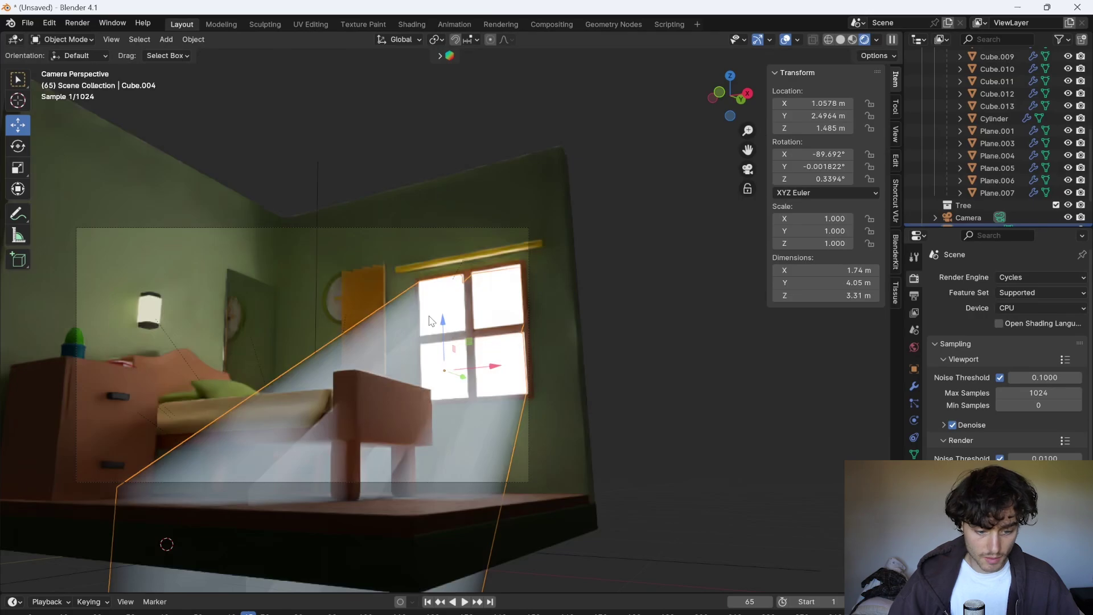
{"action": "scroll", "coordinate": [428, 319], "scroll_direction": "up", "scroll_amount": 1}
{"action": "scroll", "coordinate": [503, 333], "scroll_direction": "down", "scroll_amount": 2}
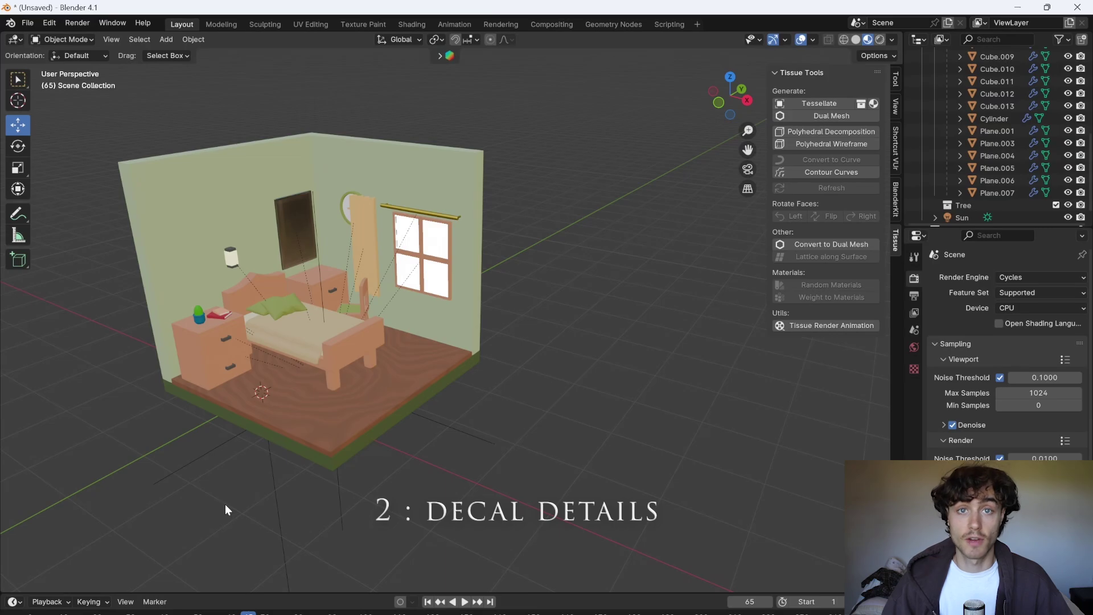
Filter the Preferences add-ons by 'impor' and tick Import As Decal and Import Images as Planes.
{"action": "left_click", "coordinate": [49, 23]}
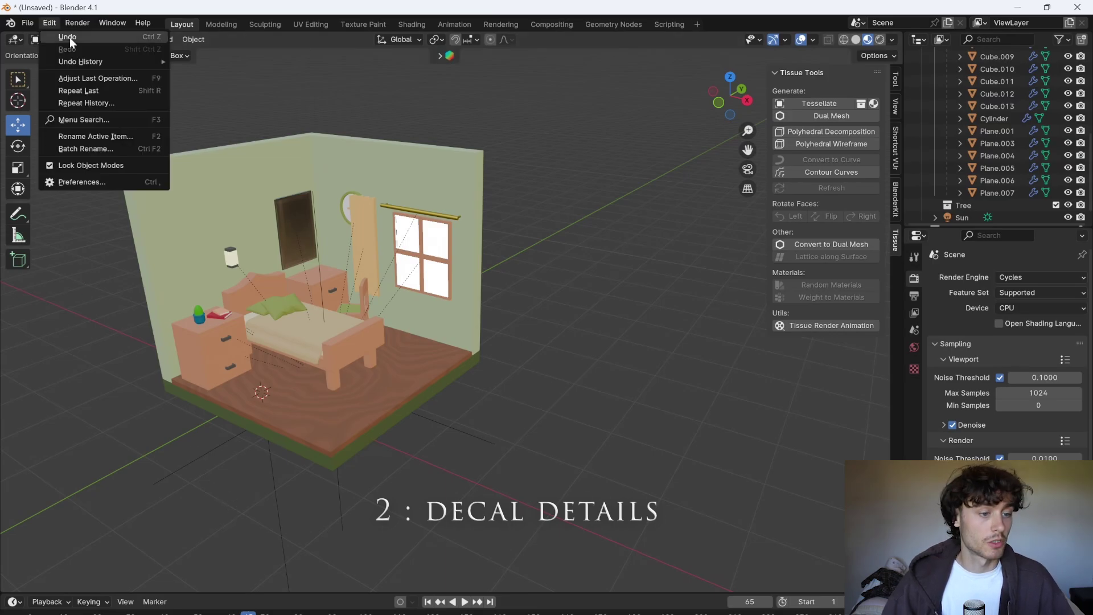
{"action": "left_click", "coordinate": [62, 181]}
{"action": "type", "text": "import"}
{"action": "key", "text": "Return"}
{"action": "left_click", "coordinate": [129, 163]}
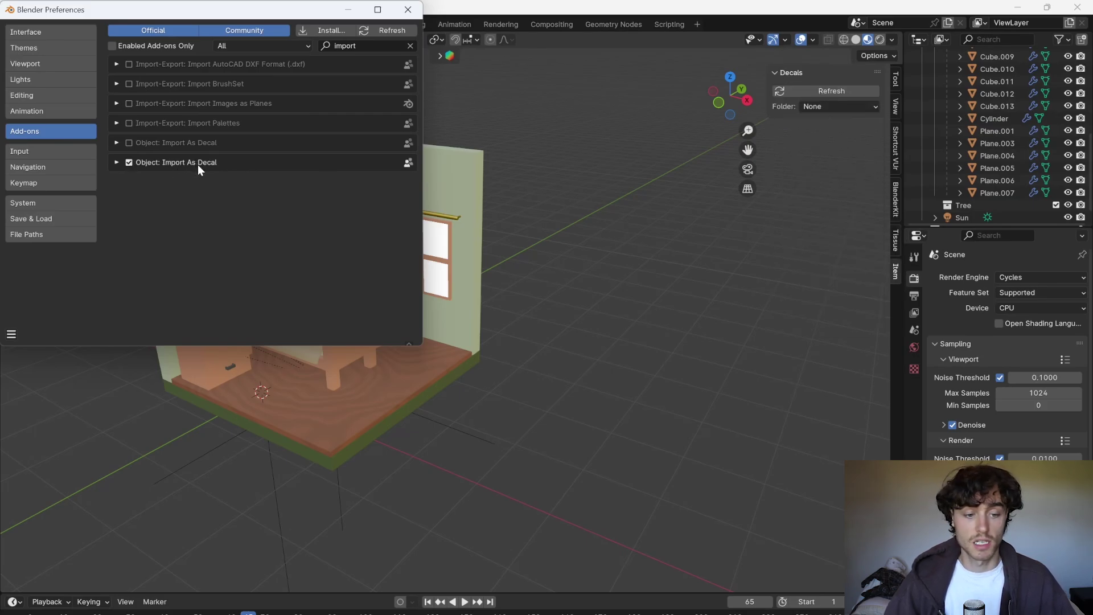
{"action": "left_click", "coordinate": [129, 103]}
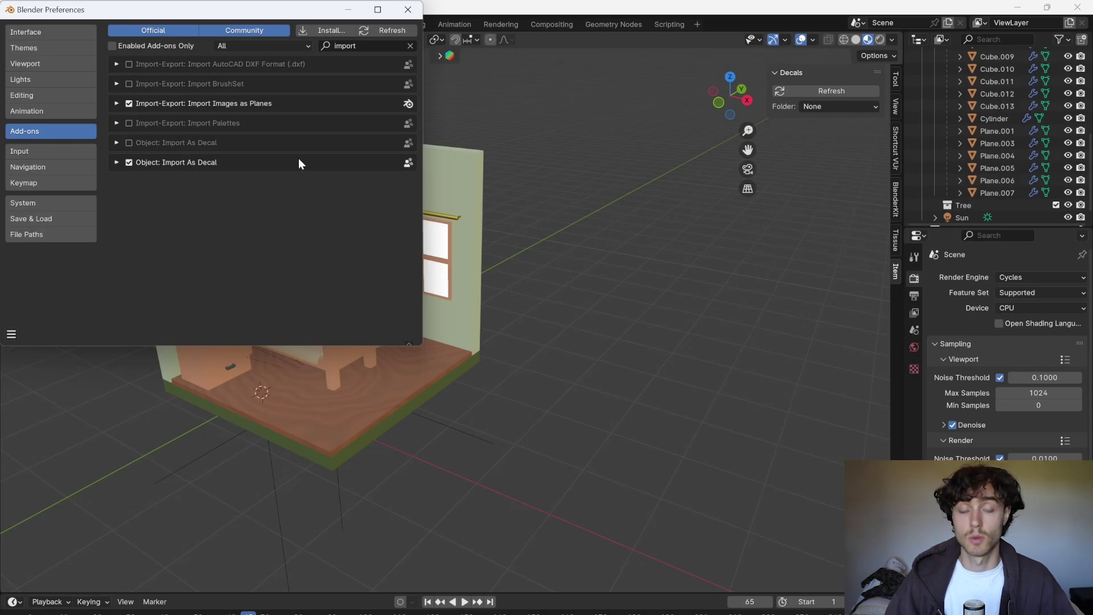
Import the cracked-wall PNG as an image plane.
{"action": "left_click", "coordinate": [408, 10]}
{"action": "key", "text": "shift+a"}
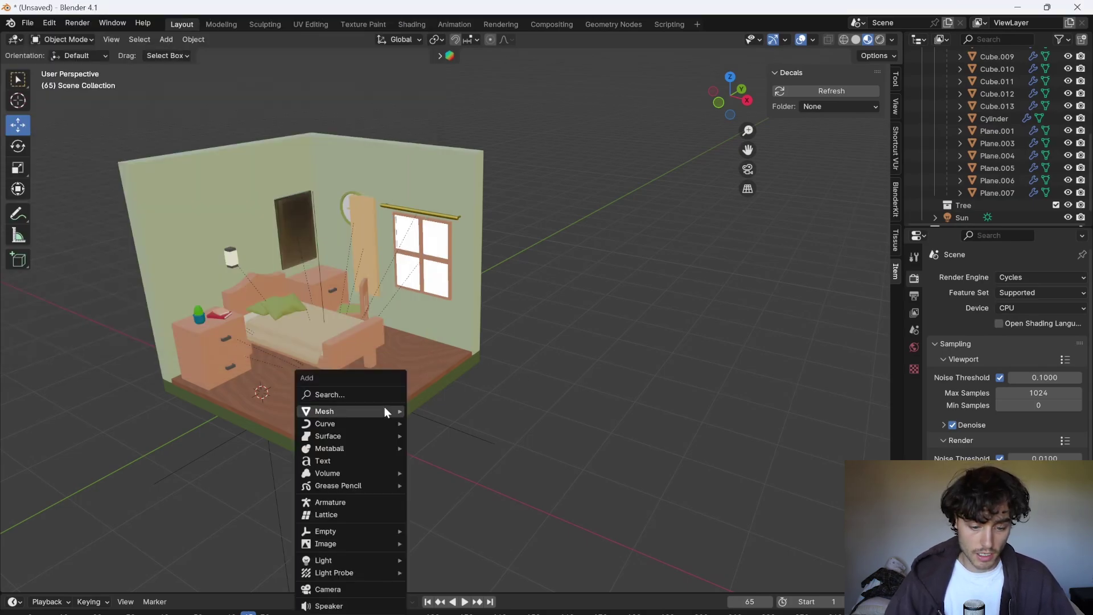
{"action": "mouse_move", "coordinate": [401, 410]}
{"action": "mouse_move", "coordinate": [366, 544]}
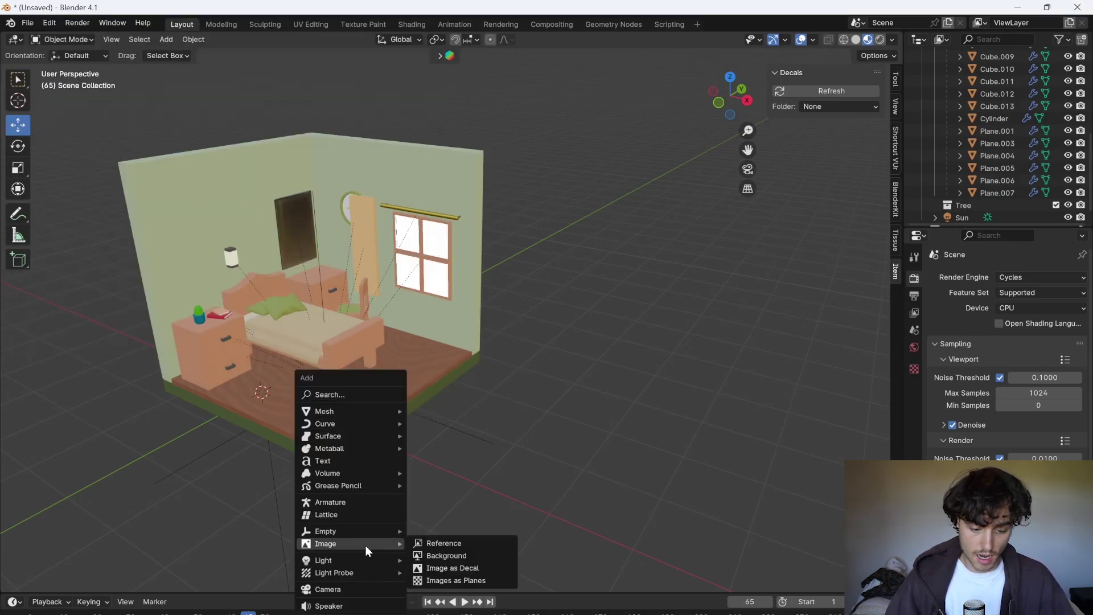
{"action": "left_click", "coordinate": [470, 578]}
{"action": "left_click", "coordinate": [455, 216]}
{"action": "left_click", "coordinate": [770, 488]}
Raise the plane 2.37 m, rotate it 90° on Y, and scale it to 1.971 against the wall.
{"action": "left_click_drag", "start_coordinate": [259, 351], "coordinate": [52, 195]}
{"action": "left_click", "coordinate": [20, 150]}
{"action": "type", "text": "90"}
{"action": "left_click_drag", "start_coordinate": [242, 207], "coordinate": [372, 153]}
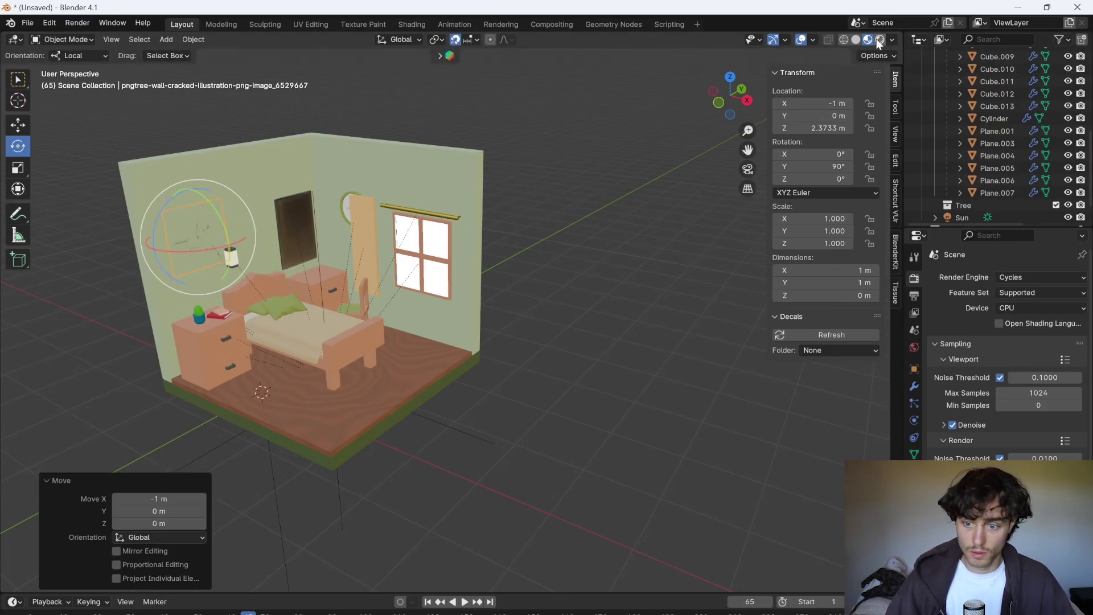
{"action": "left_click", "coordinate": [879, 39]}
{"action": "key", "text": "s"}
{"action": "left_click", "coordinate": [162, 189]}
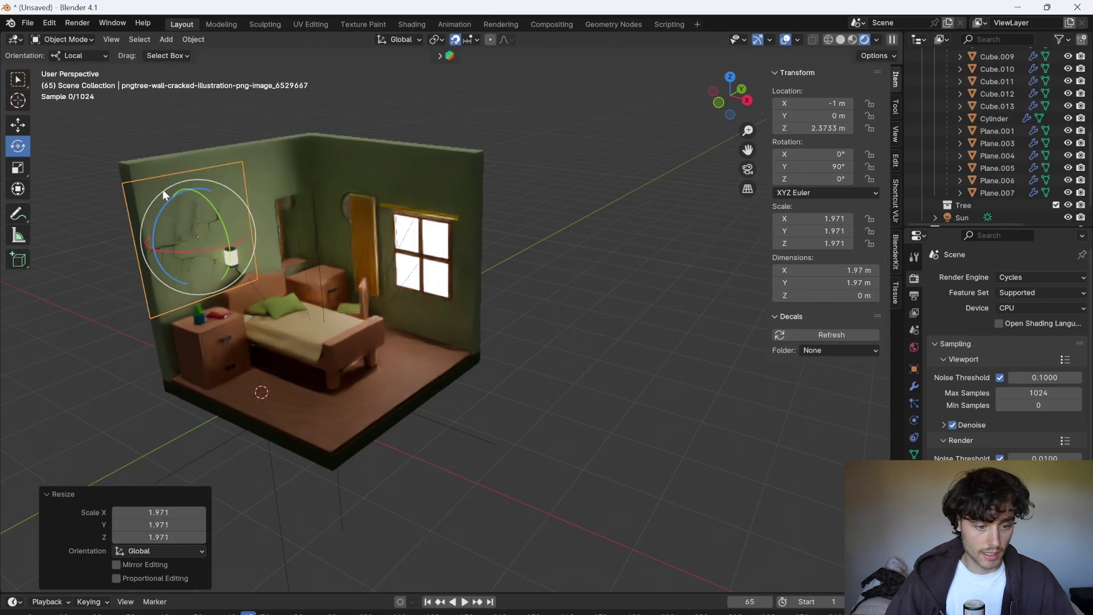
{"action": "left_click", "coordinate": [18, 125]}
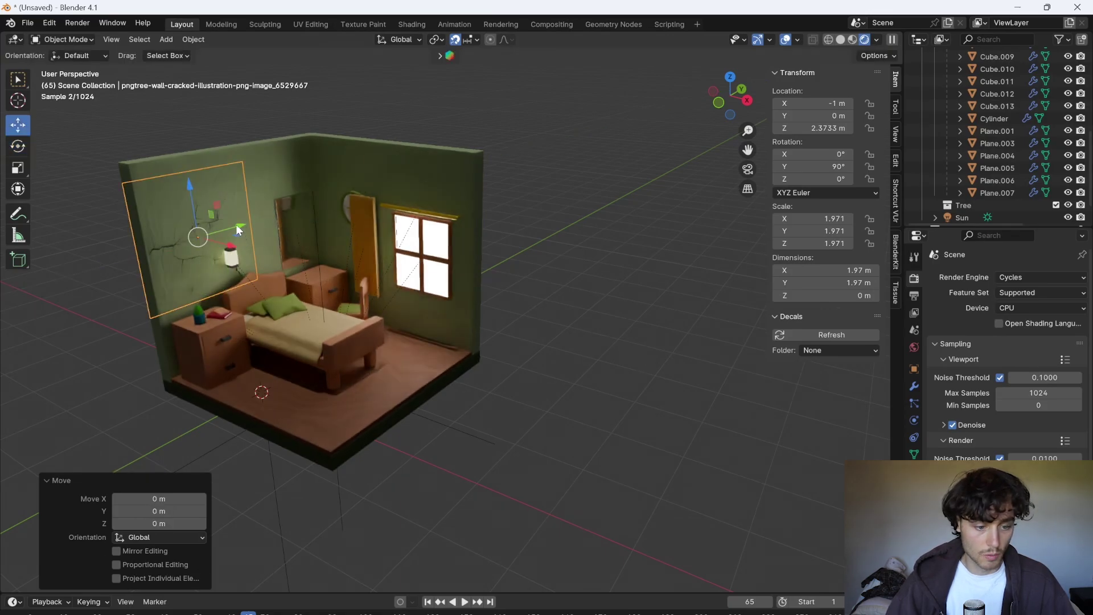
{"action": "left_click", "coordinate": [585, 330]}
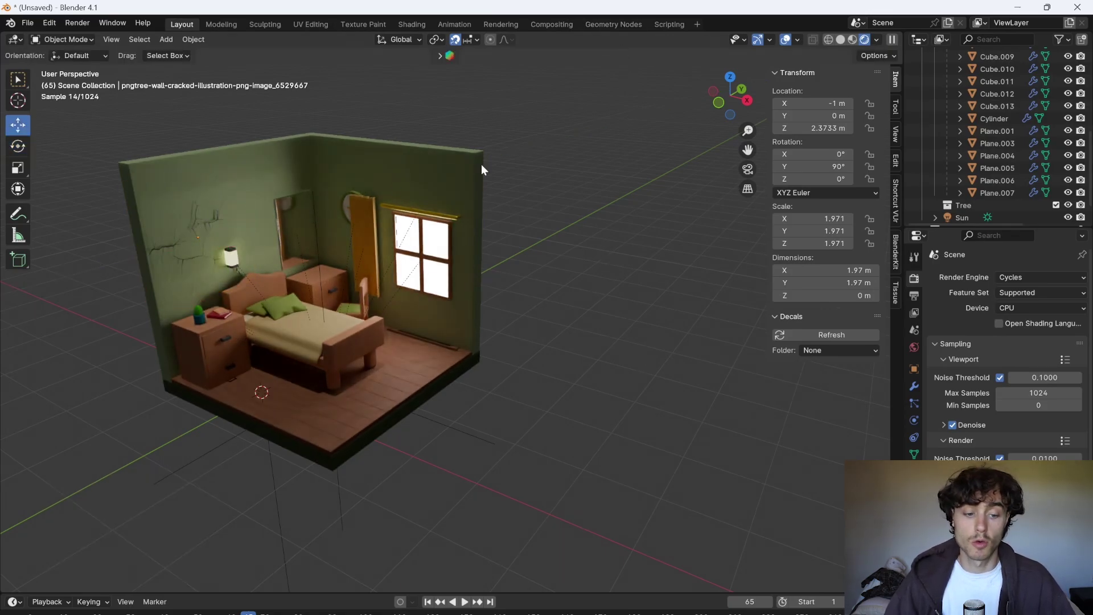
Add the SUBSCRIBE badge as a decal, slide it 0.34 m along the wall, and set damage brightness to 0.
{"action": "key", "text": "shift+a"}
{"action": "mouse_move", "coordinate": [456, 255]}
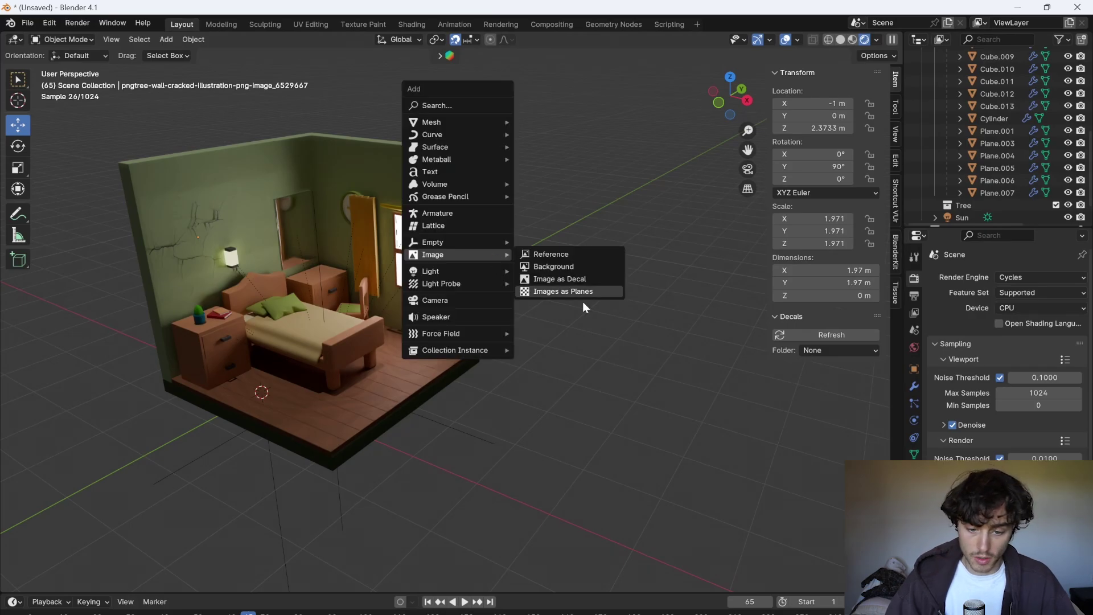
{"action": "left_click", "coordinate": [564, 280]}
{"action": "double_click", "coordinate": [565, 287]}
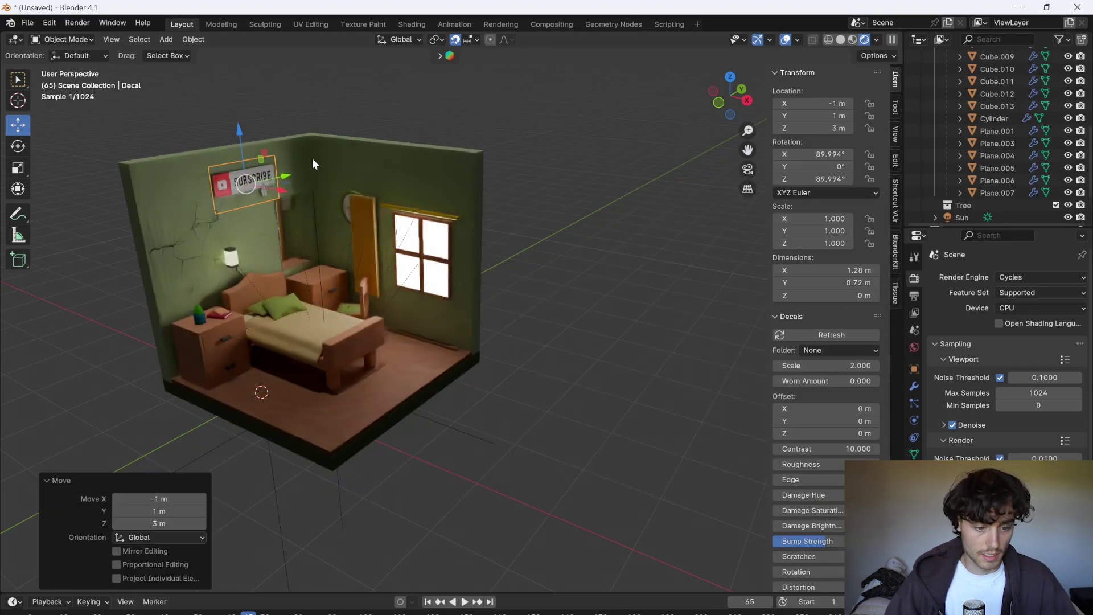
{"action": "scroll", "coordinate": [350, 169], "scroll_direction": "up", "scroll_amount": 3}
{"action": "middle_click_drag", "start_coordinate": [350, 170], "coordinate": [388, 172]}
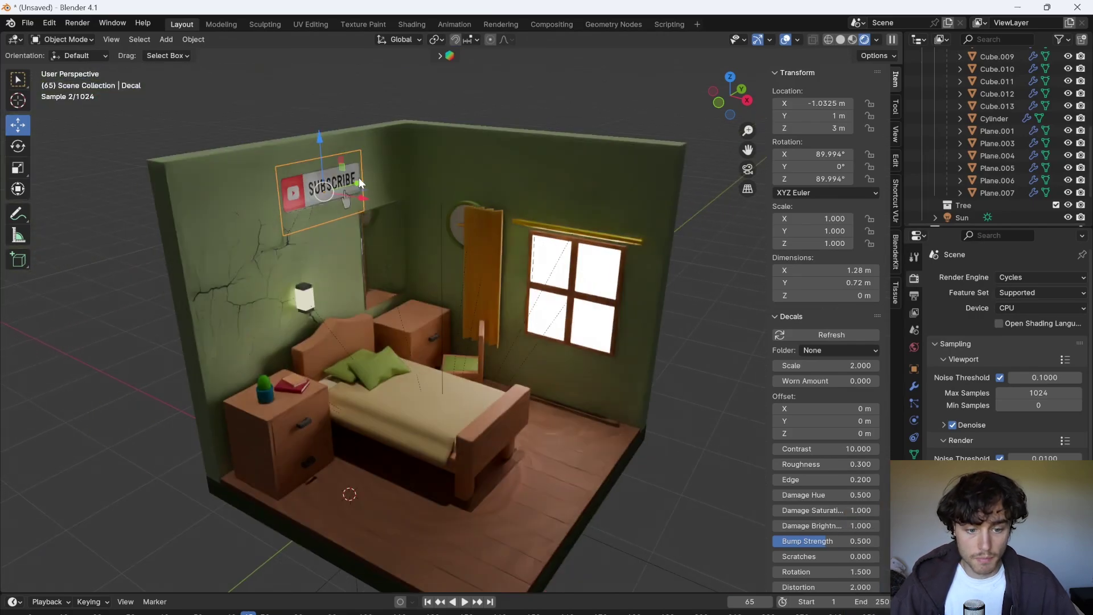
{"action": "left_click_drag", "start_coordinate": [359, 179], "coordinate": [380, 174]}
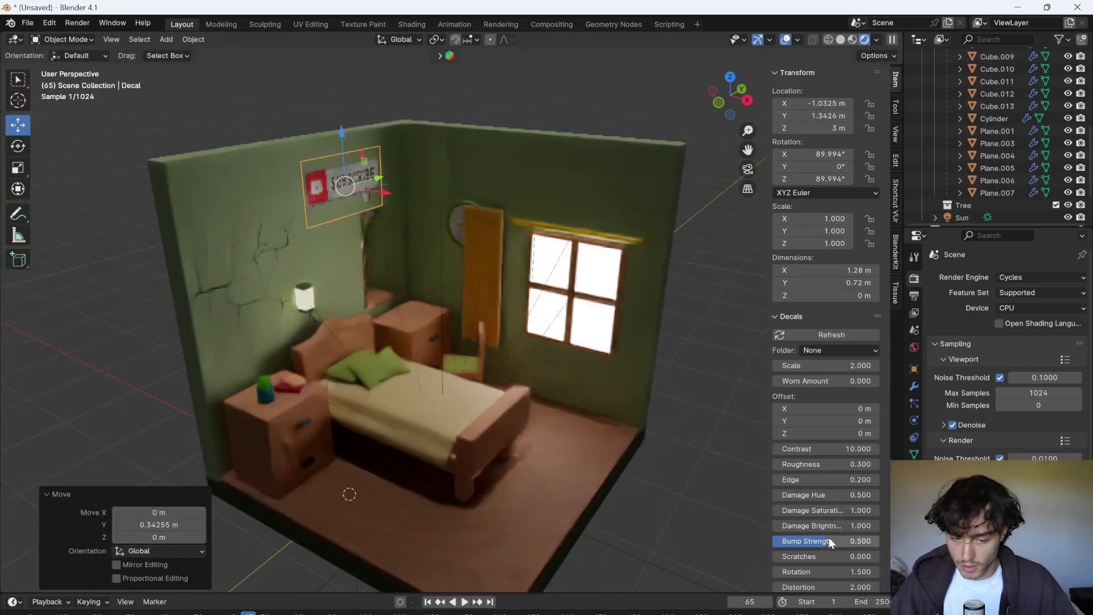
{"action": "scroll", "coordinate": [293, 149], "scroll_direction": "up", "scroll_amount": 2}
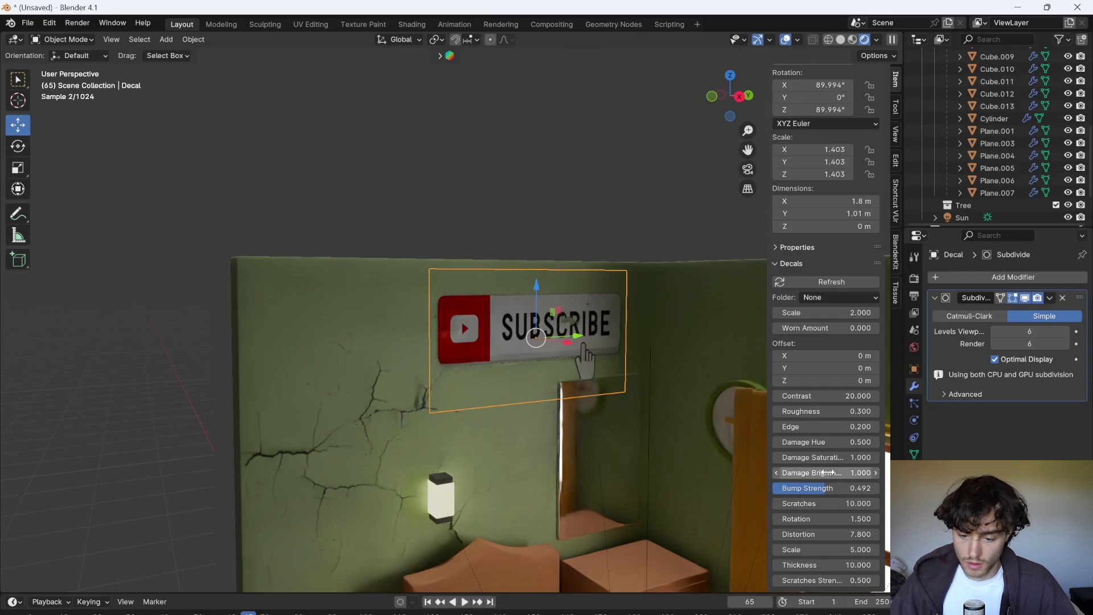
{"action": "left_click_drag", "start_coordinate": [827, 472], "coordinate": [786, 473]}
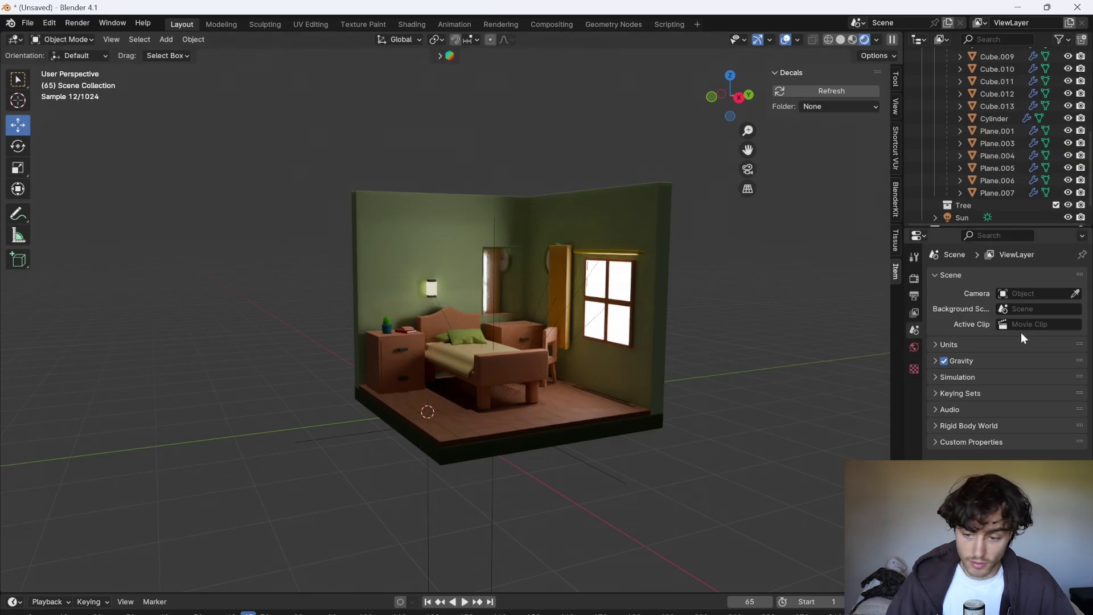
Switch the Properties editor to the Render settings.
{"action": "left_click", "coordinate": [914, 278]}
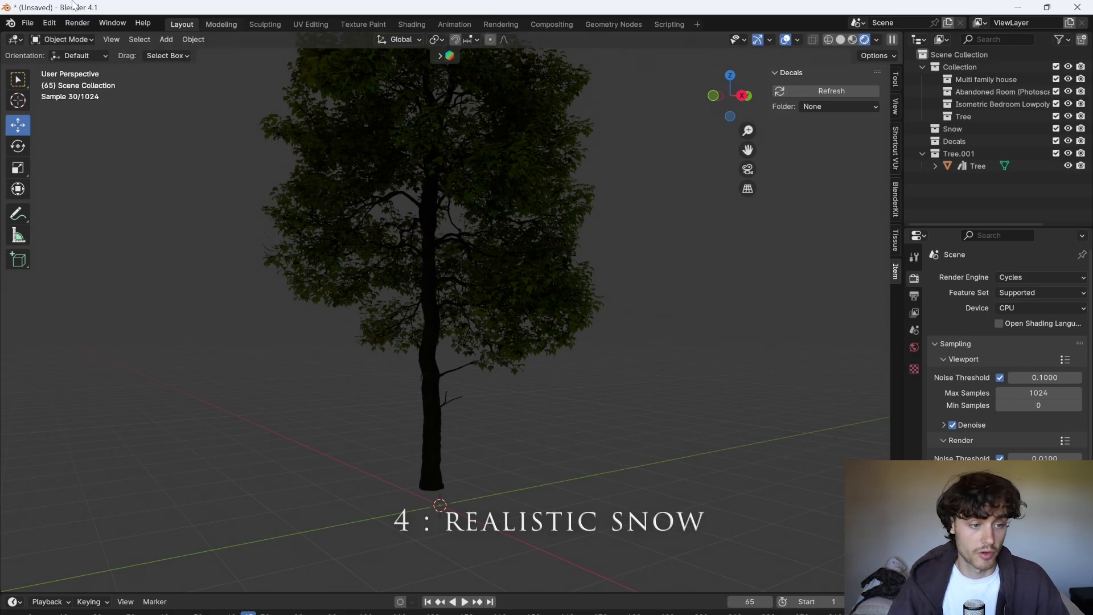
Search the add-ons for 'real' and enable Real Snow.
{"action": "left_click", "coordinate": [50, 23]}
{"action": "left_click", "coordinate": [81, 176]}
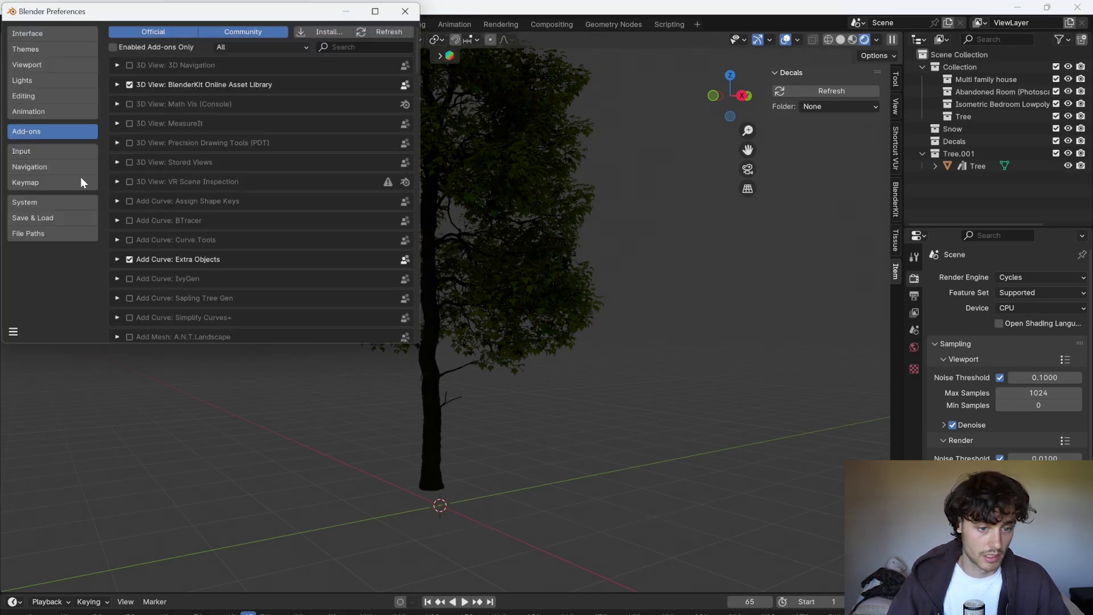
{"action": "left_click", "coordinate": [362, 45]}
{"action": "type", "text": "real"}
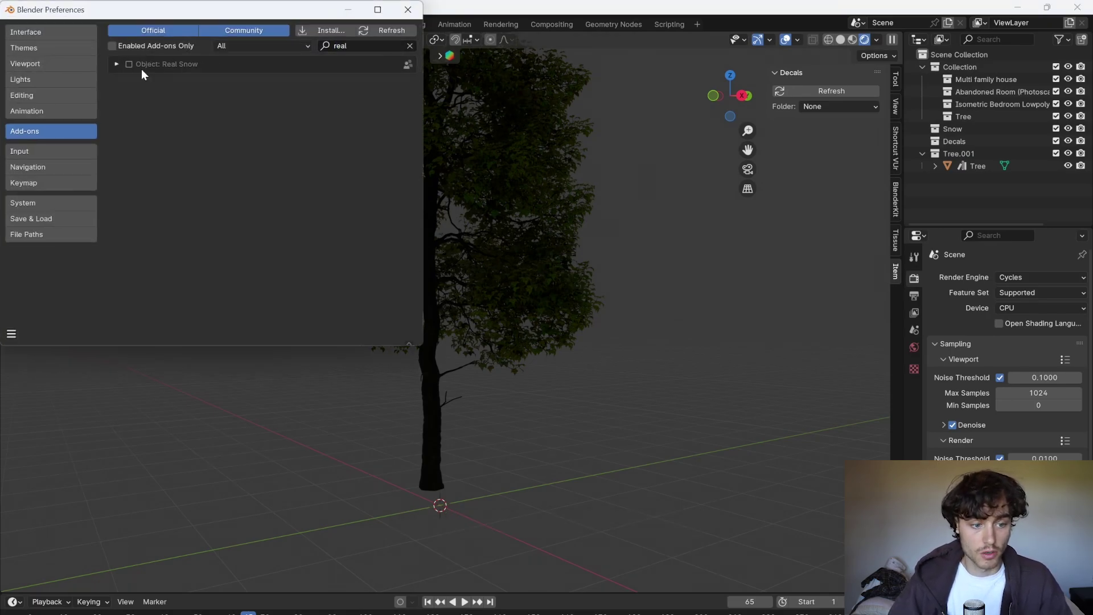
{"action": "left_click", "coordinate": [141, 69]}
Generate snow on the selected tree, undo an accidental snow move, and nudge the tree along Y.
{"action": "left_click", "coordinate": [510, 104]}
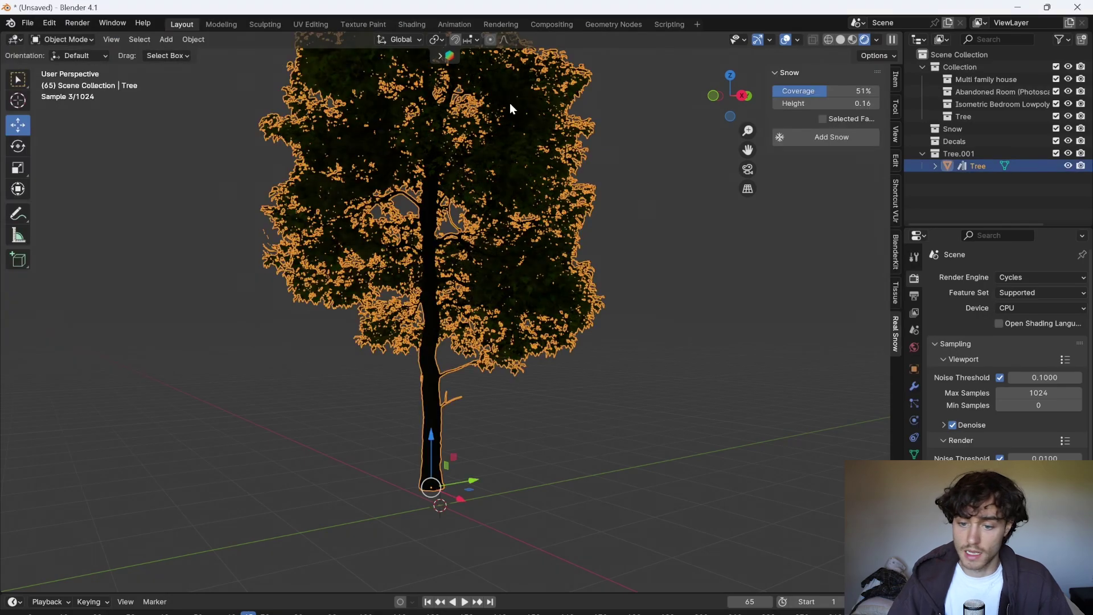
{"action": "left_click", "coordinate": [831, 136]}
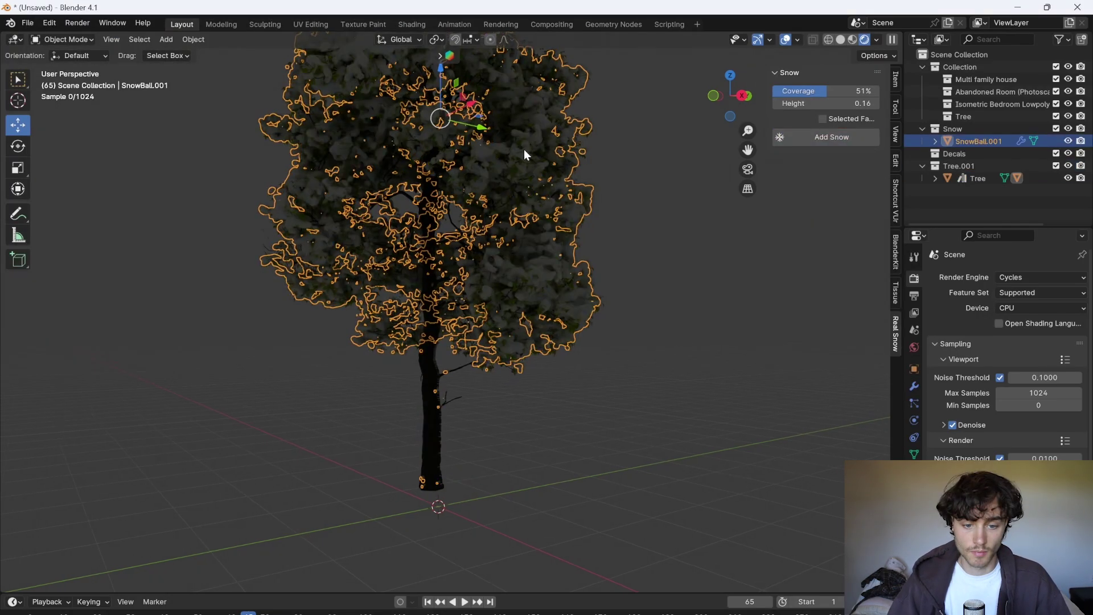
{"action": "middle_click_drag", "start_coordinate": [523, 149], "coordinate": [589, 114]}
{"action": "left_click_drag", "start_coordinate": [521, 134], "coordinate": [535, 53]}
{"action": "scroll", "coordinate": [612, 171], "scroll_direction": "down", "scroll_amount": 4}
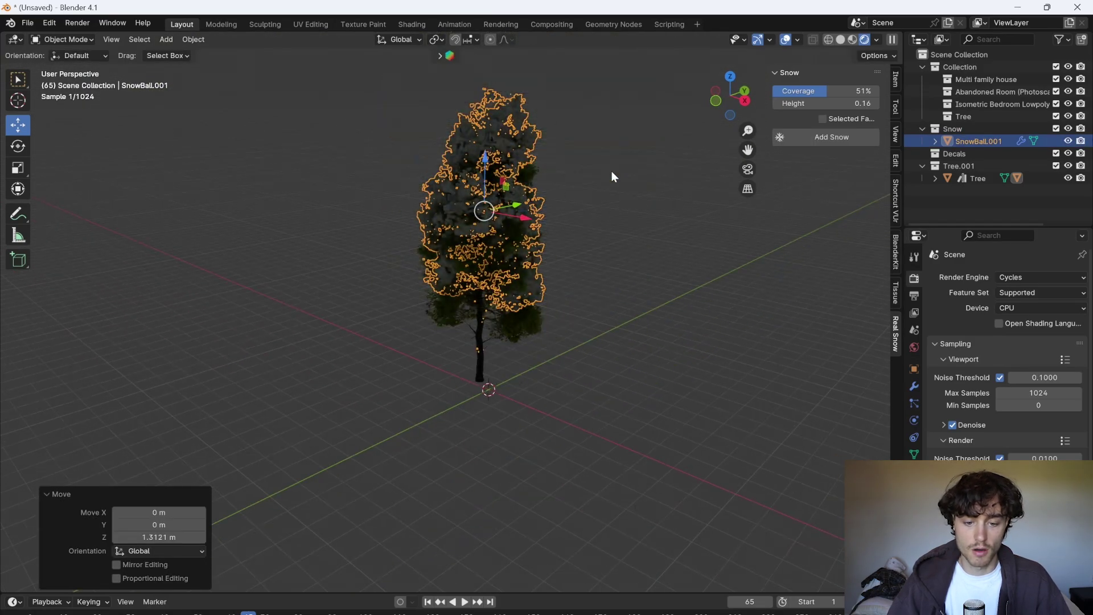
{"action": "key", "text": "ctrl+z"}
{"action": "key", "text": "ctrl+z"}
{"action": "key", "text": "ctrl+z"}
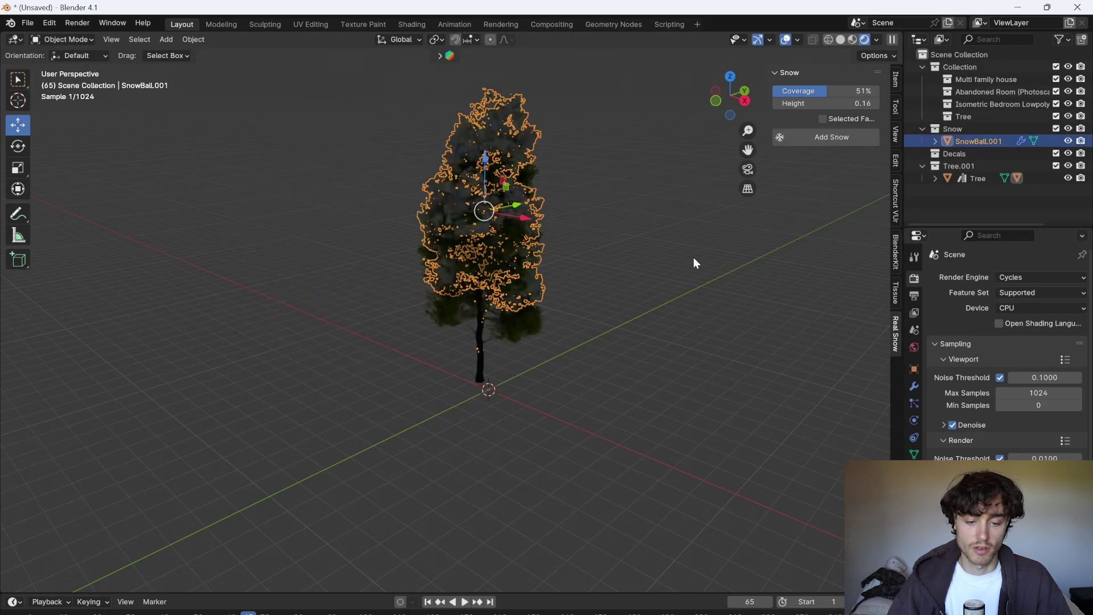
{"action": "left_click", "coordinate": [480, 351]}
{"action": "left_click_drag", "start_coordinate": [436, 387], "coordinate": [429, 404]}
{"action": "left_click", "coordinate": [722, 272]}
{"action": "scroll", "coordinate": [723, 272], "scroll_direction": "up", "scroll_amount": 2}
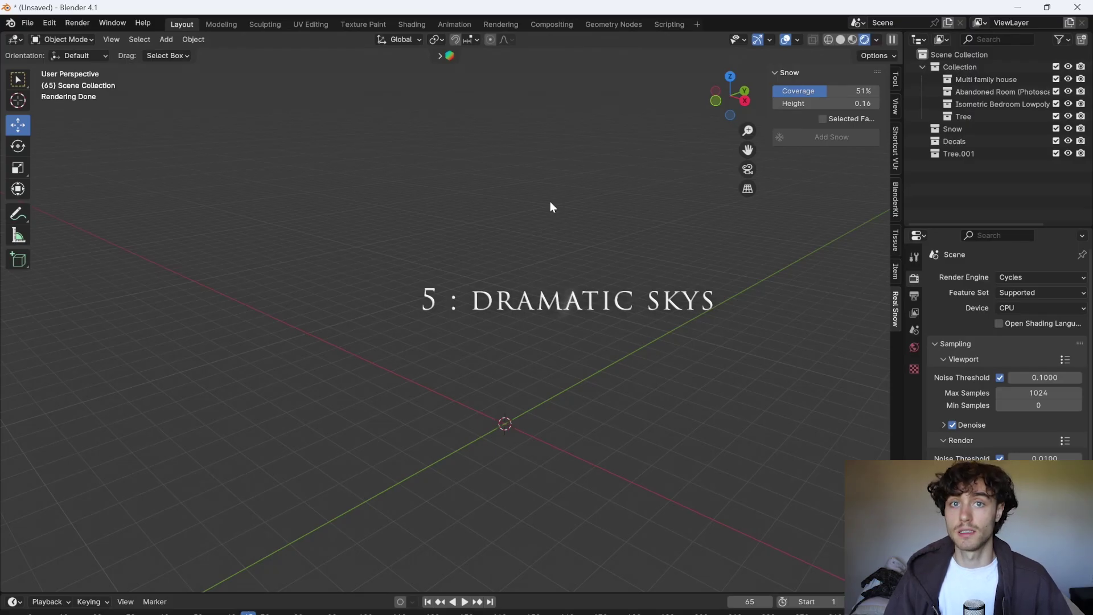
Search the add-ons for 'dynam' and enable Dynamic Sky.
{"action": "left_click", "coordinate": [50, 23]}
{"action": "left_click", "coordinate": [68, 183]}
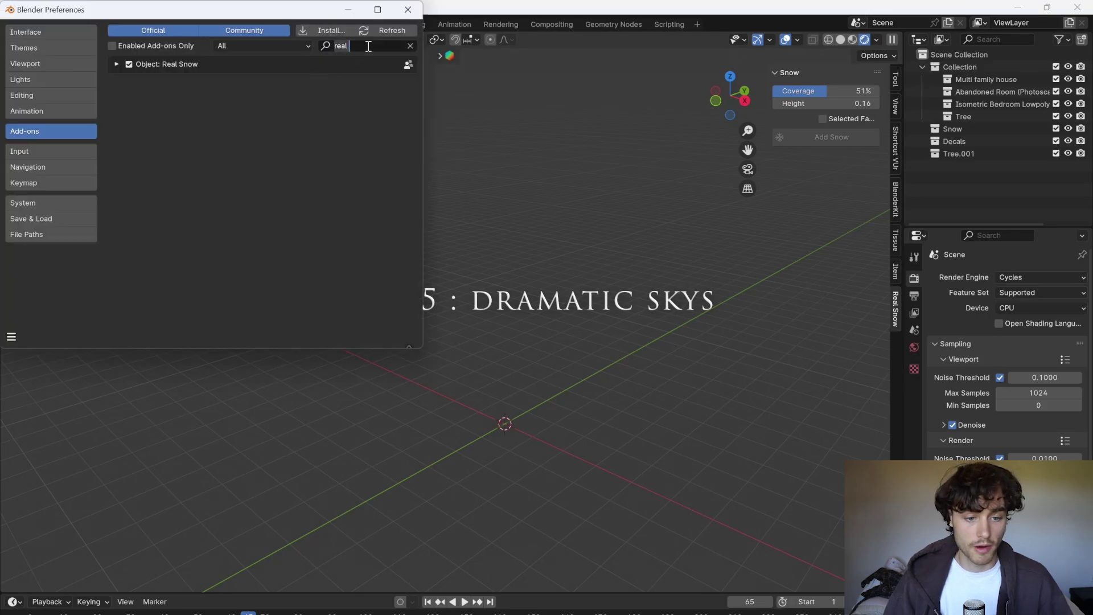
{"action": "key", "text": "BackSpace"}
{"action": "key", "text": "BackSpace"}
{"action": "key", "text": "BackSpace"}
{"action": "key", "text": "BackSpace"}
{"action": "type", "text": "dynam"}
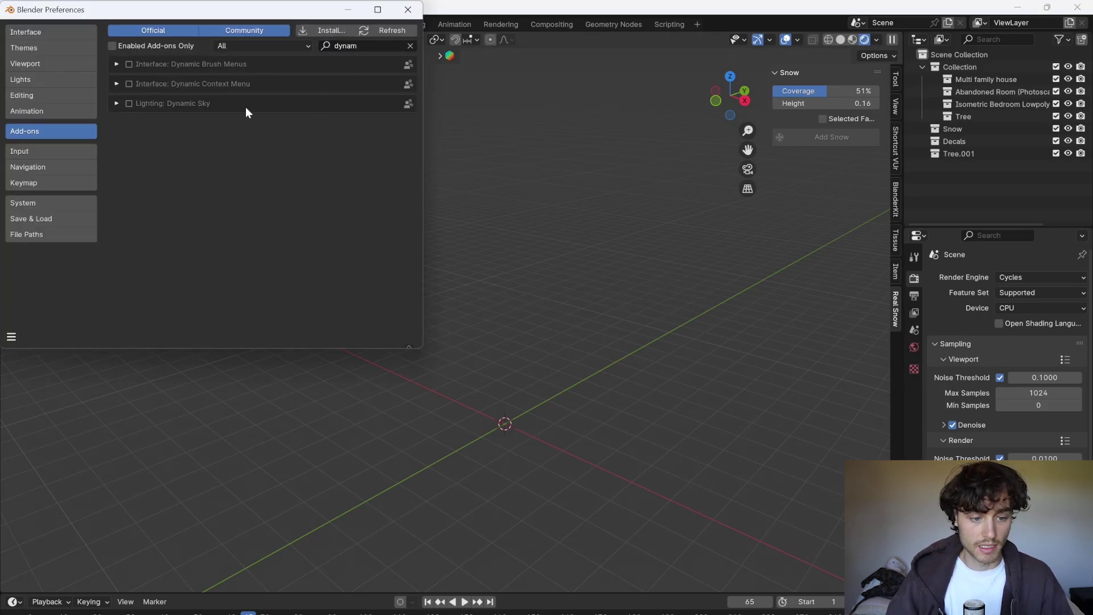
{"action": "left_click", "coordinate": [129, 103]}
Create a new dynamic sky and make Dynamic_4 the scene's world.
{"action": "left_click", "coordinate": [896, 350]}
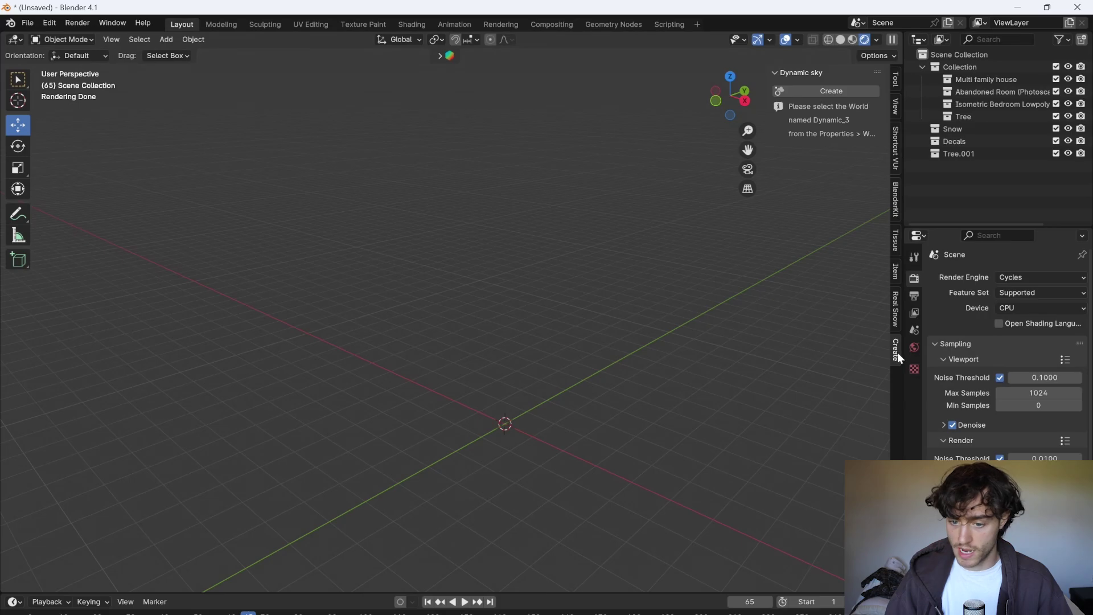
{"action": "left_click", "coordinate": [810, 90]}
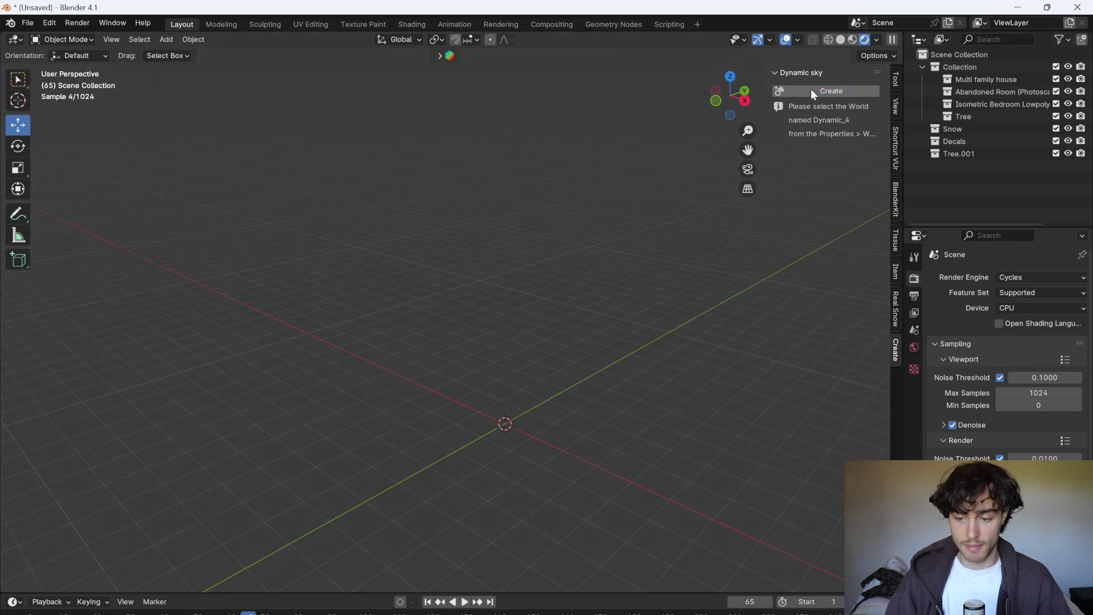
{"action": "left_click", "coordinate": [914, 346]}
{"action": "left_click", "coordinate": [936, 277]}
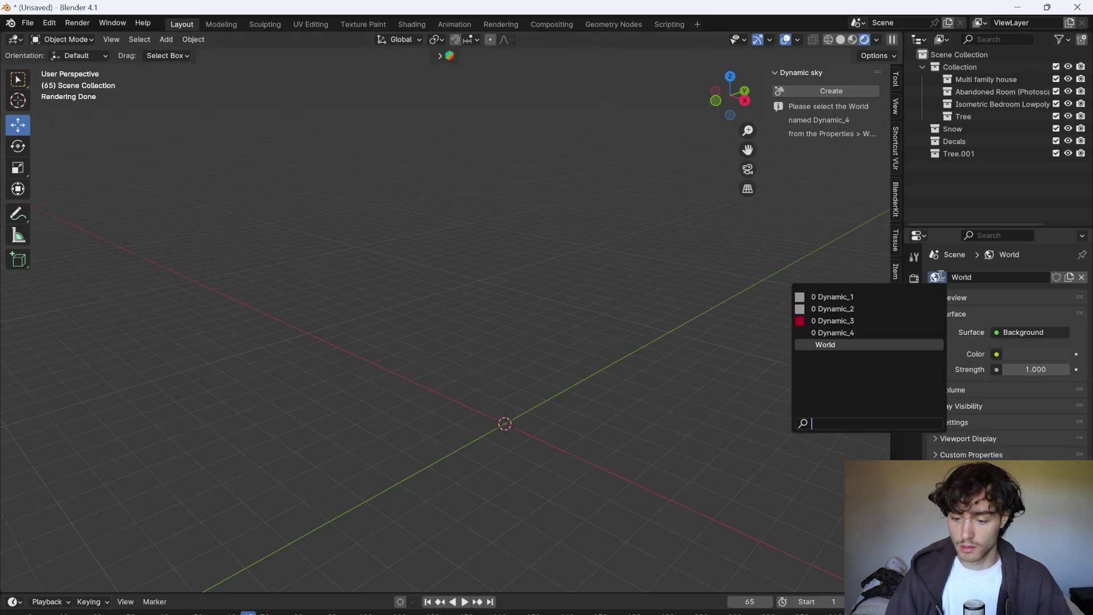
{"action": "left_click", "coordinate": [885, 334]}
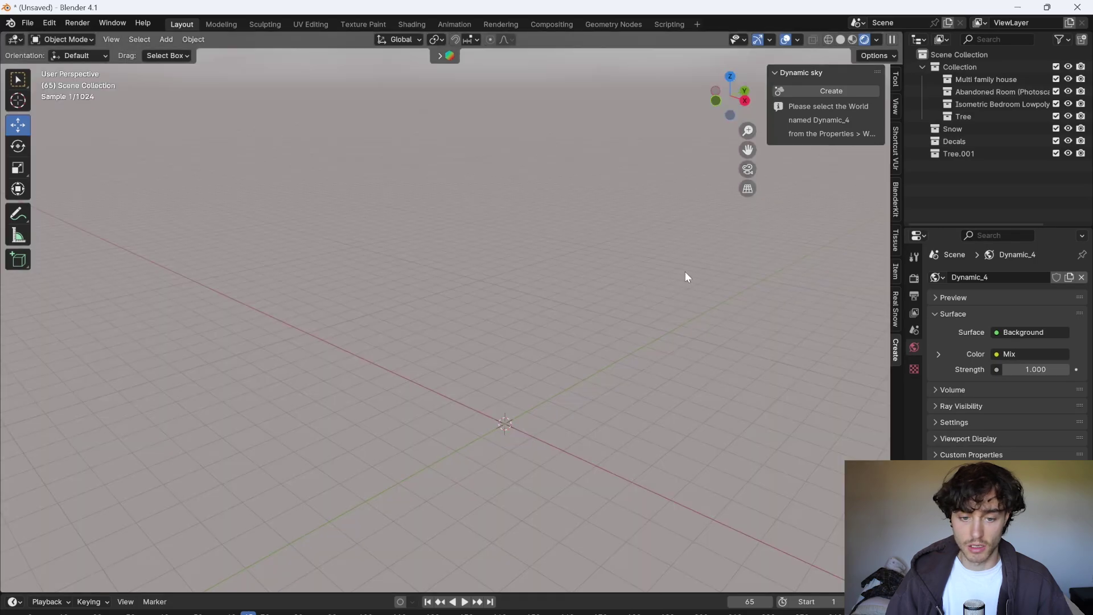
{"action": "middle_click_drag", "start_coordinate": [685, 269], "coordinate": [649, 253]}
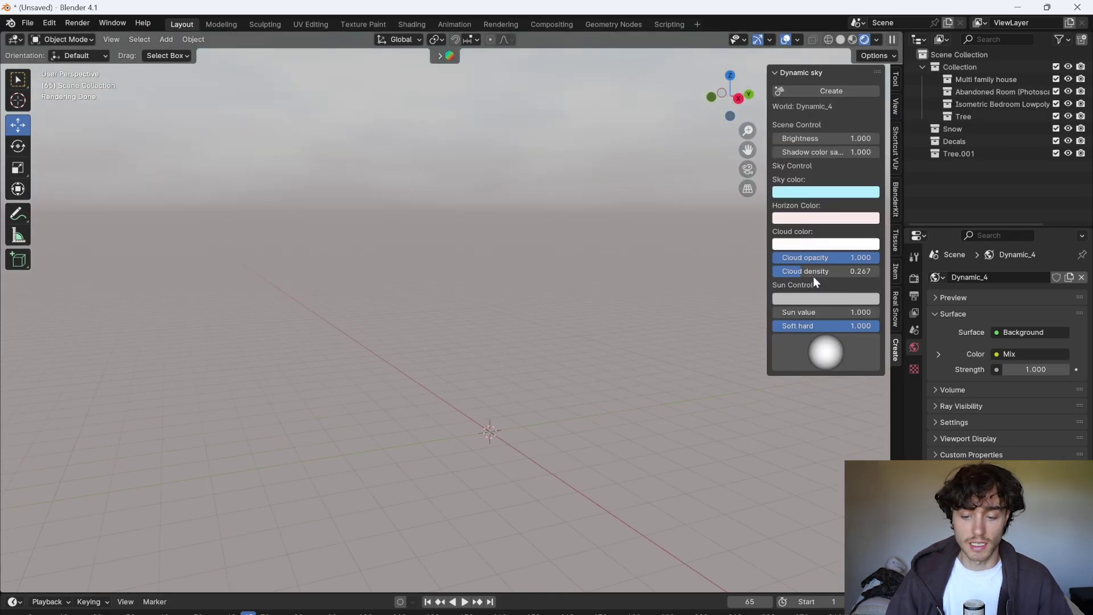
Raise cloud density to about 0.95 and make the sky green, horizon crimson, and clouds salmon.
{"action": "left_click_drag", "start_coordinate": [802, 272], "coordinate": [868, 272]}
{"action": "left_click", "coordinate": [826, 192]}
{"action": "left_click", "coordinate": [804, 214]}
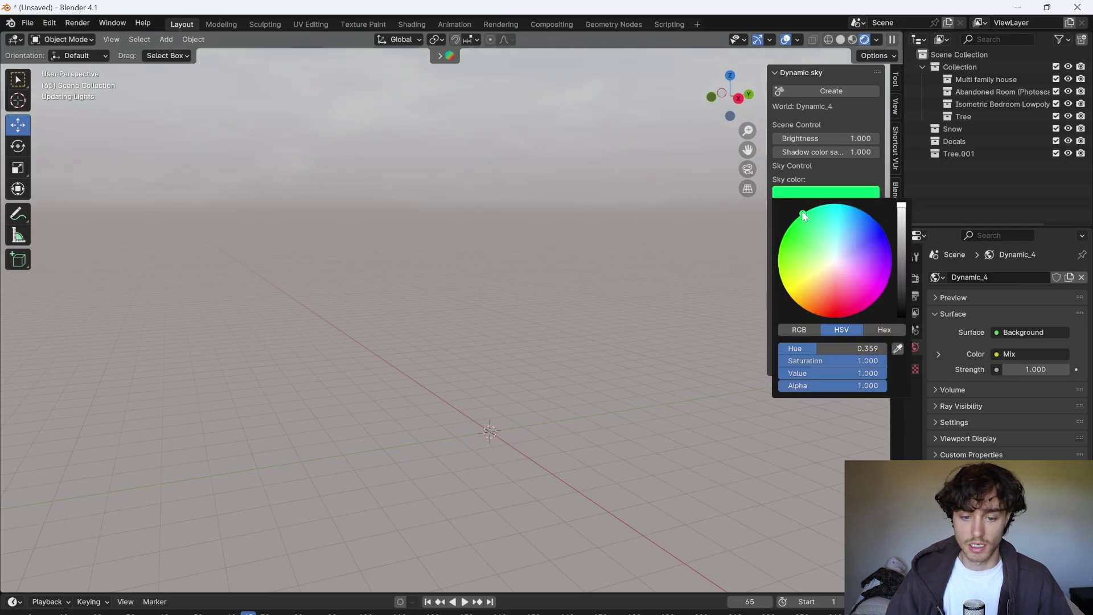
{"action": "middle_click_drag", "start_coordinate": [511, 191], "coordinate": [514, 174]}
{"action": "left_click", "coordinate": [817, 216]}
{"action": "left_click_drag", "start_coordinate": [845, 289], "coordinate": [853, 341]}
{"action": "left_click", "coordinate": [828, 243]}
{"action": "left_click_drag", "start_coordinate": [828, 127], "coordinate": [888, 84]}
{"action": "scroll", "coordinate": [446, 278], "scroll_direction": "down", "scroll_amount": 3}
{"action": "middle_click_drag", "start_coordinate": [509, 265], "coordinate": [504, 275]}
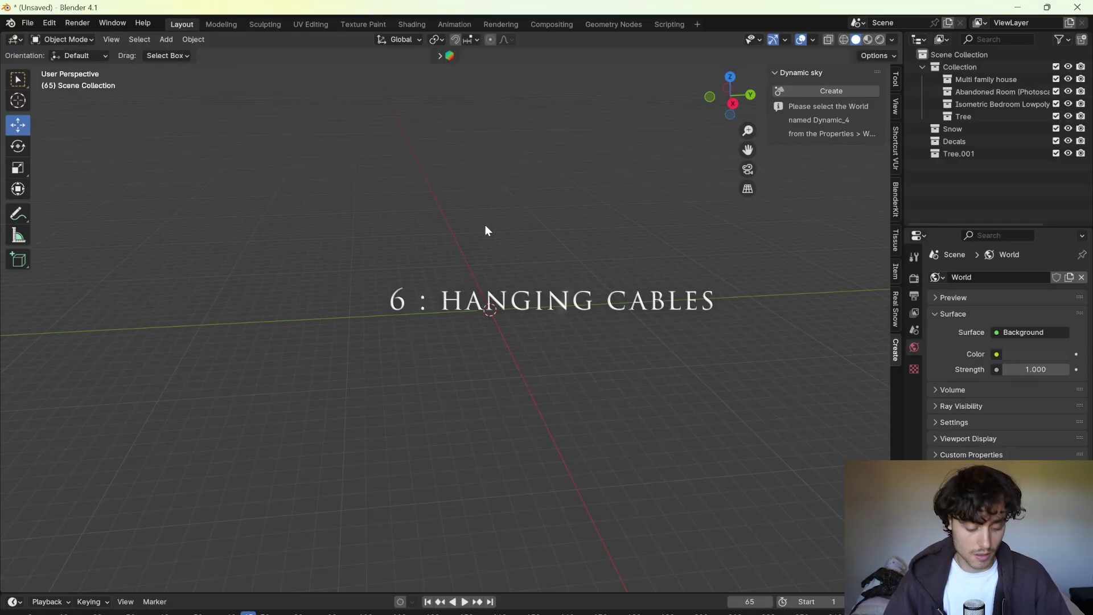
Add a cube, then copy-paste duplicates and spread the cubes apart around the origin.
{"action": "key", "text": "shift+a"}
{"action": "mouse_move", "coordinate": [485, 225]}
{"action": "left_click", "coordinate": [562, 240]}
{"action": "left_click_drag", "start_coordinate": [534, 308], "coordinate": [636, 306]}
{"action": "key", "text": "ctrl+c"}
{"action": "key", "text": "ctrl+v"}
{"action": "key", "text": "ctrl+v"}
{"action": "left_click_drag", "start_coordinate": [514, 333], "coordinate": [494, 391]}
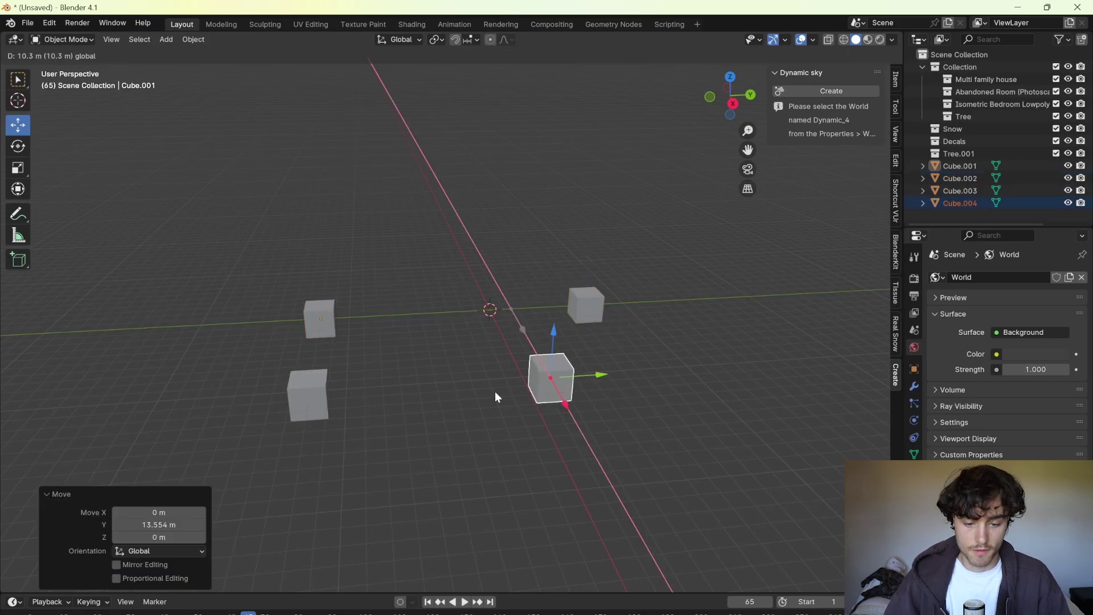
{"action": "left_click", "coordinate": [319, 395]}
{"action": "left_click_drag", "start_coordinate": [364, 392], "coordinate": [406, 389]}
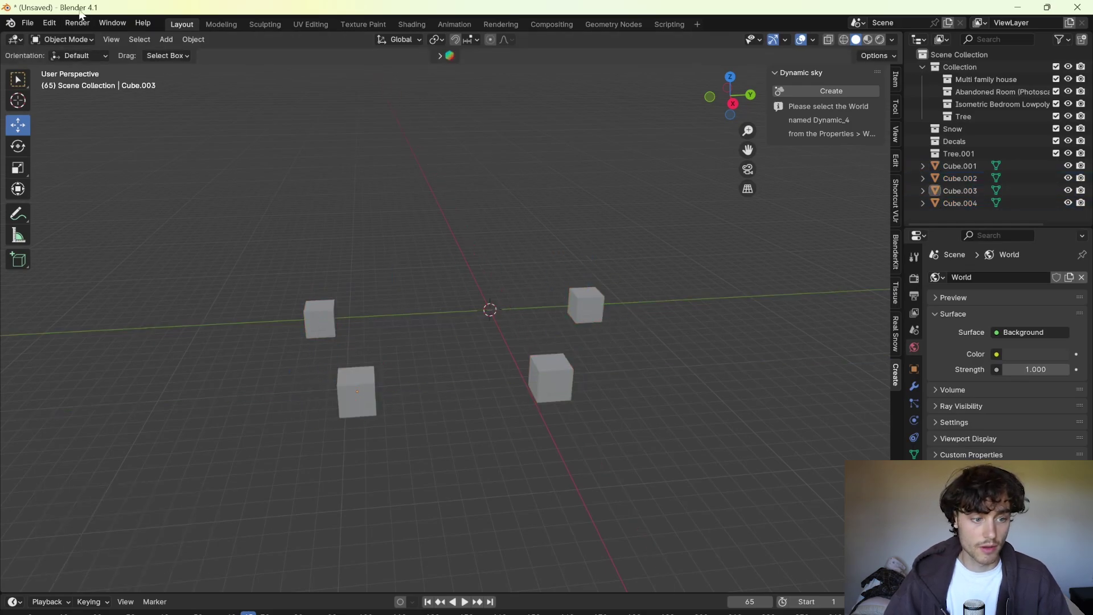
Enable the Add Curve: Extra Objects add-on in Preferences.
{"action": "left_click", "coordinate": [49, 23]}
{"action": "left_click", "coordinate": [94, 180]}
{"action": "key", "text": "BackSpace"}
{"action": "key", "text": "BackSpace"}
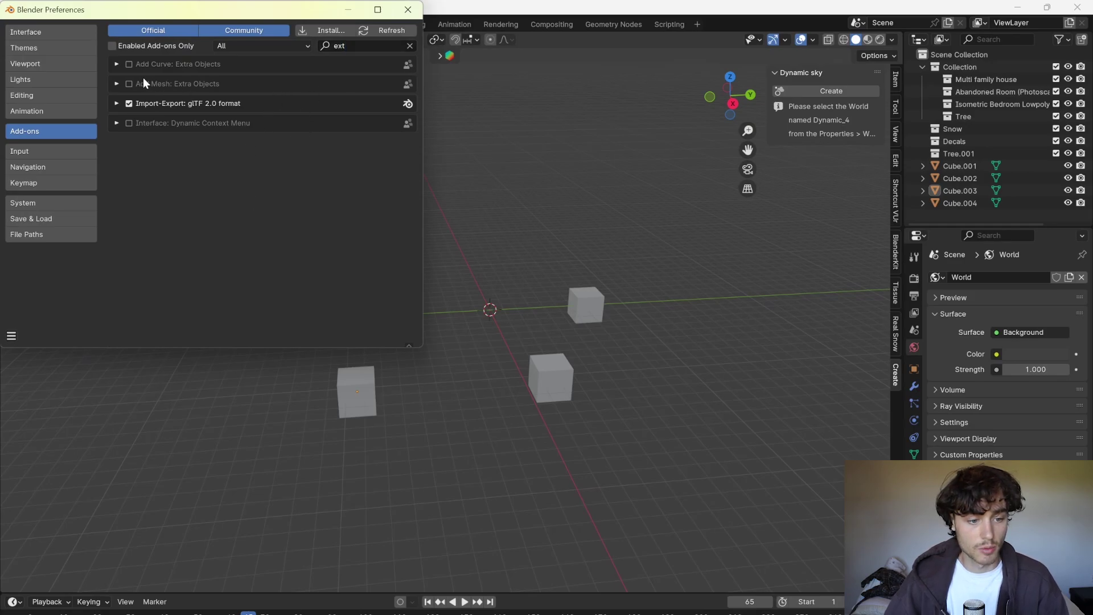
{"action": "left_click", "coordinate": [126, 66]}
{"action": "left_click", "coordinate": [410, 16]}
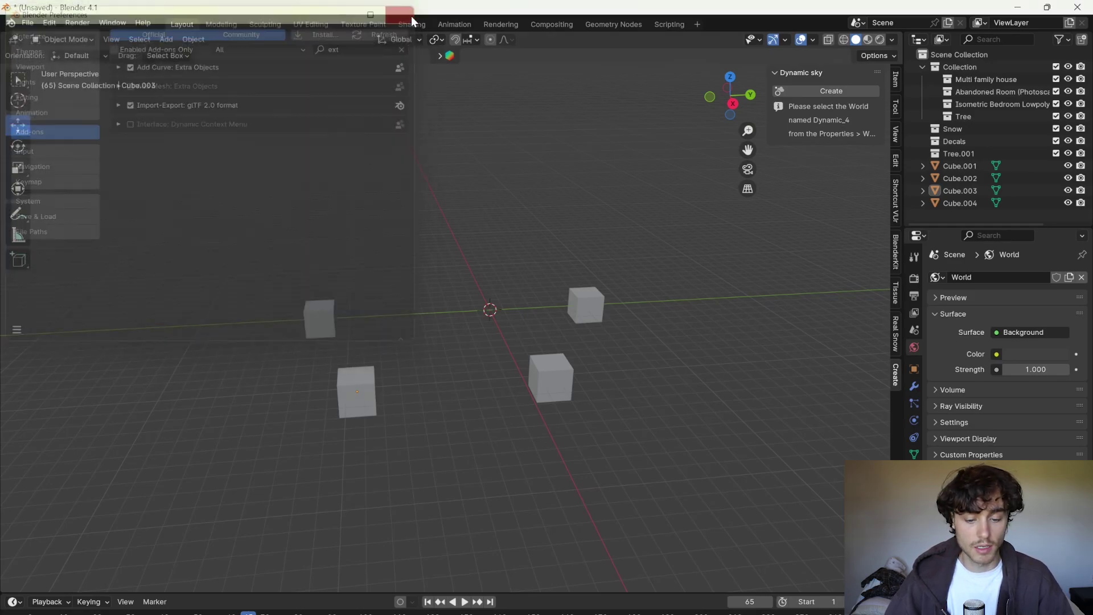
Hang a catenary curve between the left and right cubes and adjust its sag.
{"action": "left_click", "coordinate": [314, 312]}
{"action": "left_click", "coordinate": [587, 299], "text": "shift"}
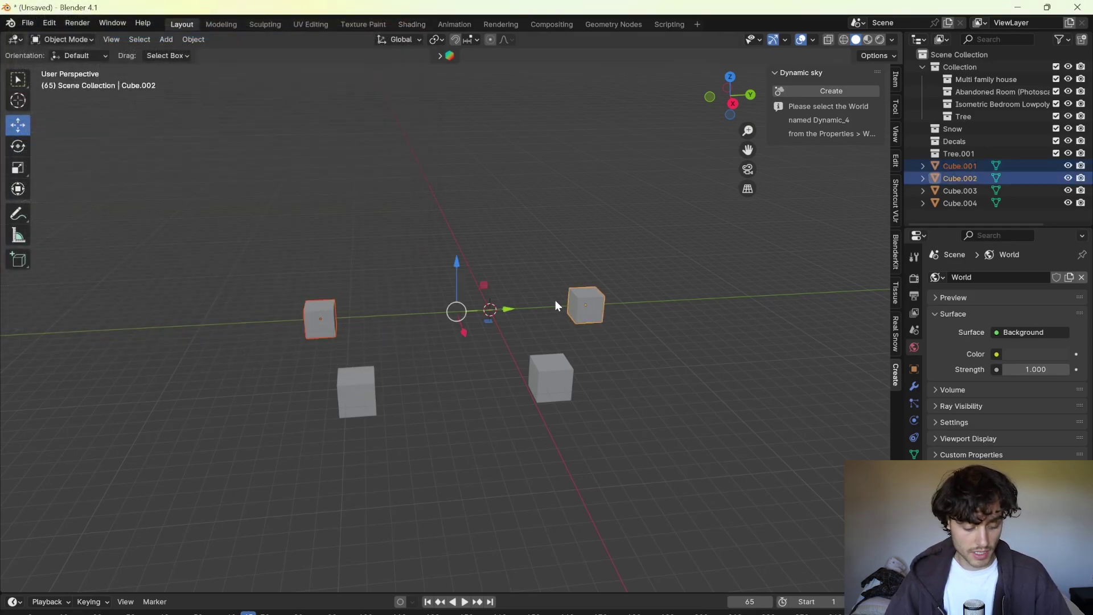
{"action": "key", "text": "shift+a"}
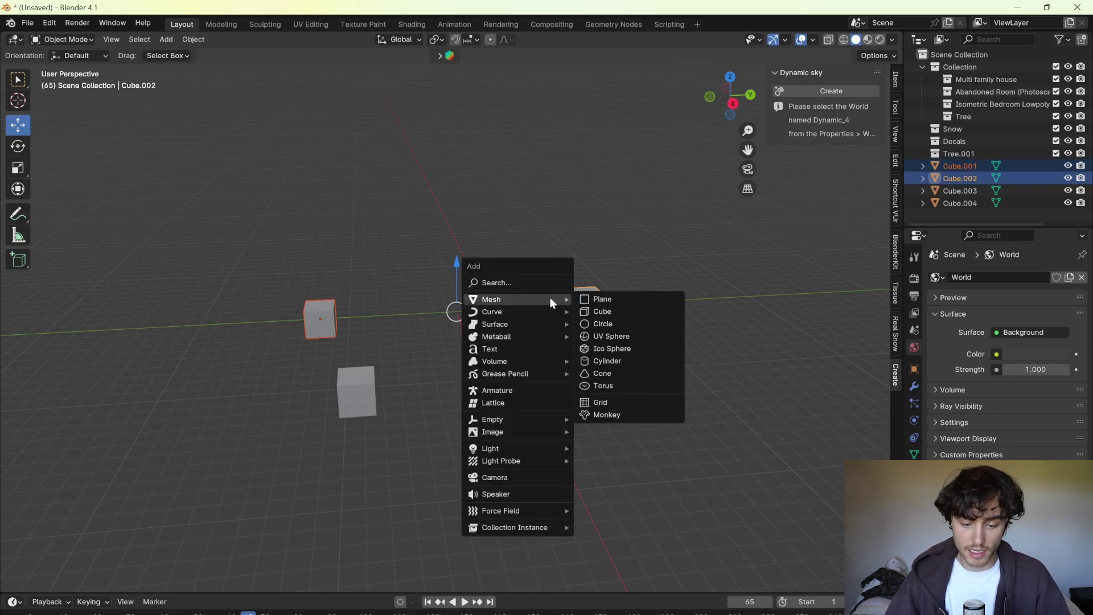
{"action": "mouse_move", "coordinate": [512, 312]}
{"action": "mouse_move", "coordinate": [647, 586]}
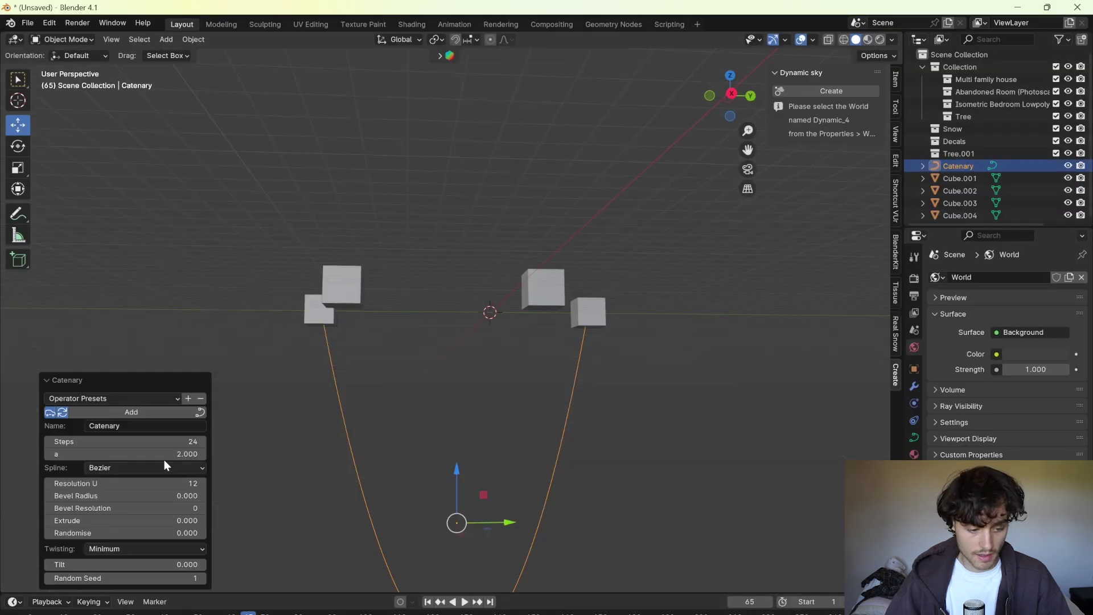
{"action": "left_click_drag", "start_coordinate": [160, 455], "coordinate": [182, 457]}
Give the cable a 0.08 m bevel depth and add catenaries between other cube pairs.
{"action": "left_click", "coordinate": [914, 437]}
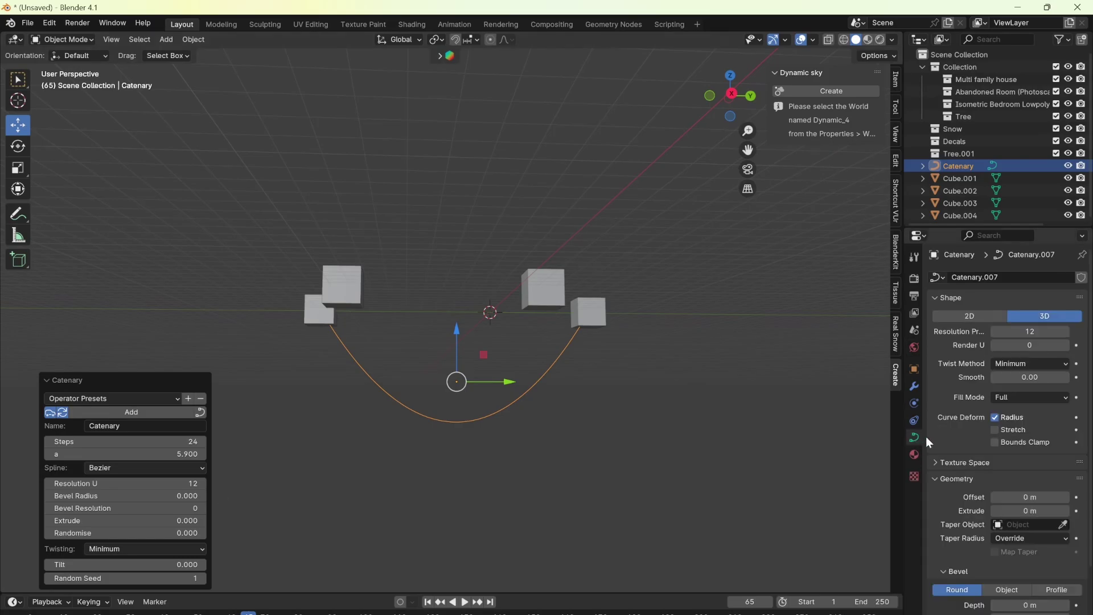
{"action": "scroll", "coordinate": [974, 481], "scroll_direction": "down", "scroll_amount": 3}
{"action": "left_click_drag", "start_coordinate": [1029, 528], "coordinate": [1044, 528]}
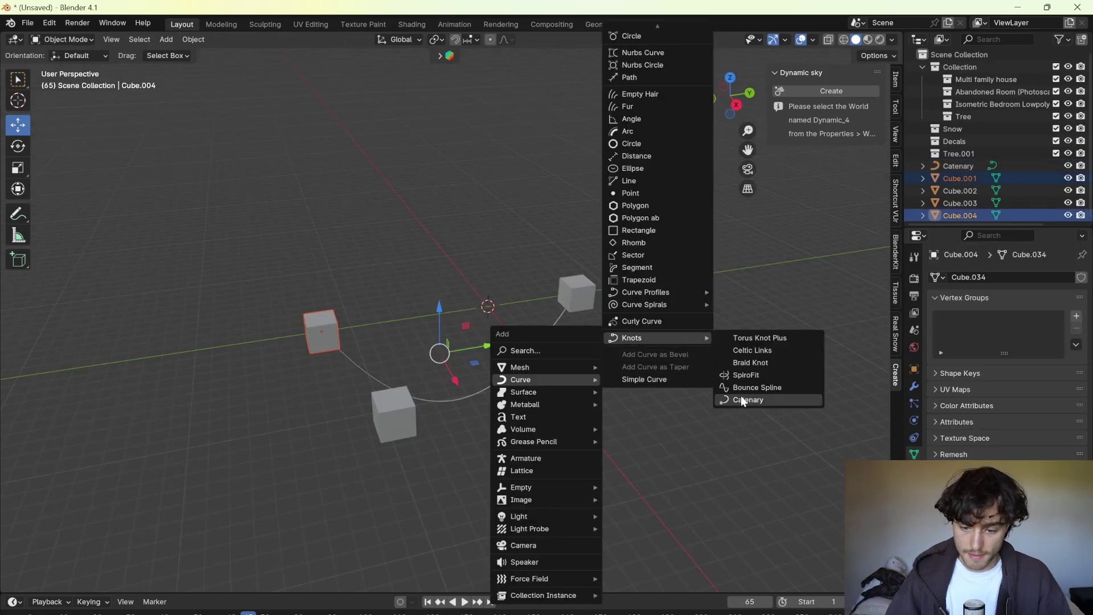
{"action": "left_click", "coordinate": [739, 400]}
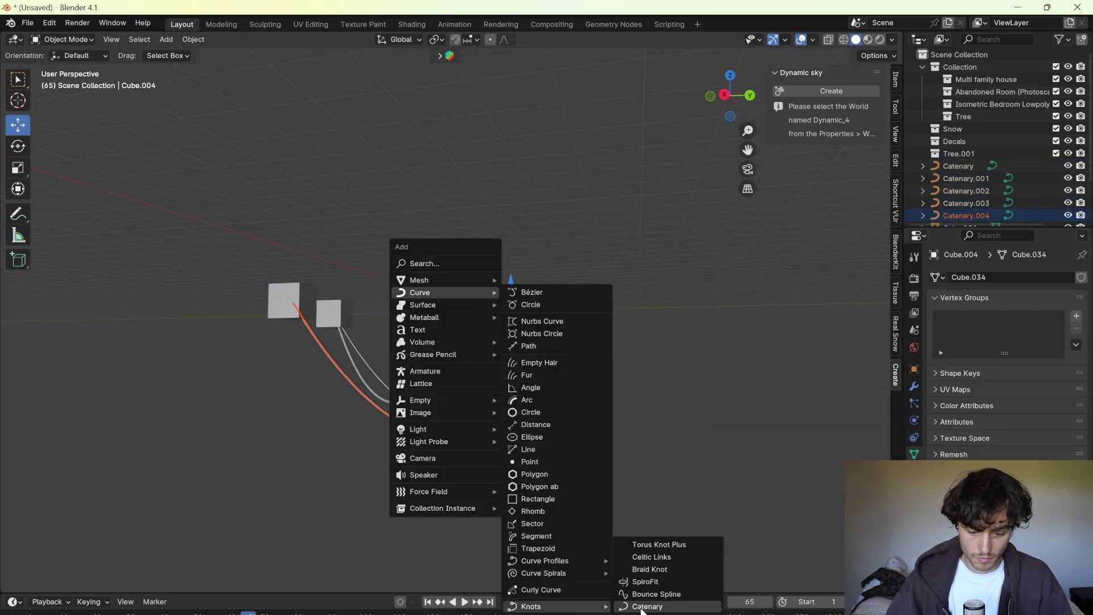
{"action": "left_click", "coordinate": [641, 606]}
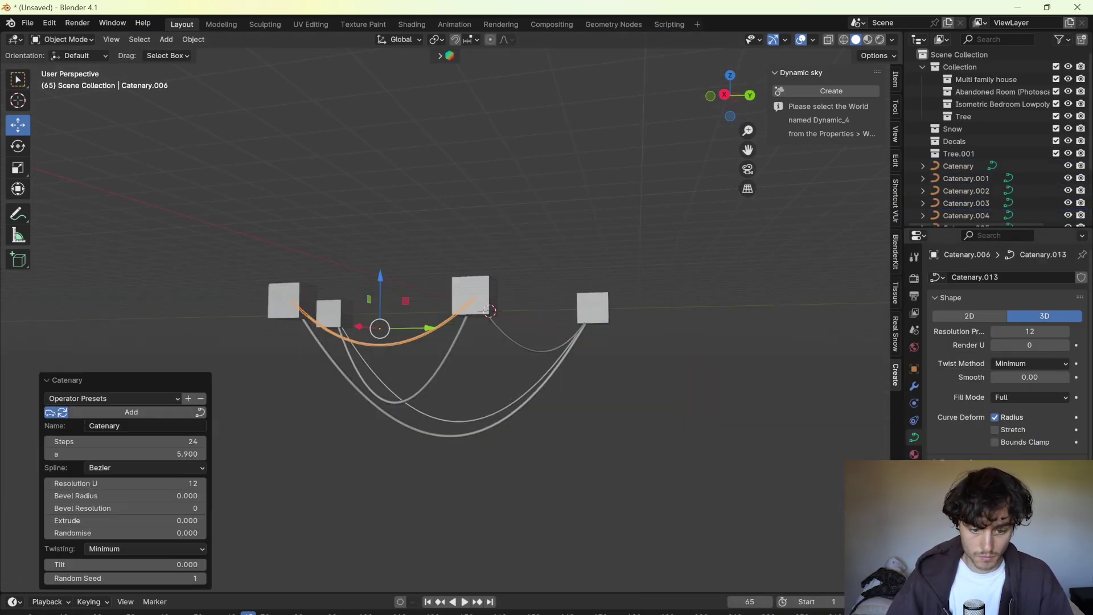
{"action": "left_click", "coordinate": [613, 414]}
{"action": "middle_click_drag", "start_coordinate": [614, 414], "coordinate": [645, 438]}
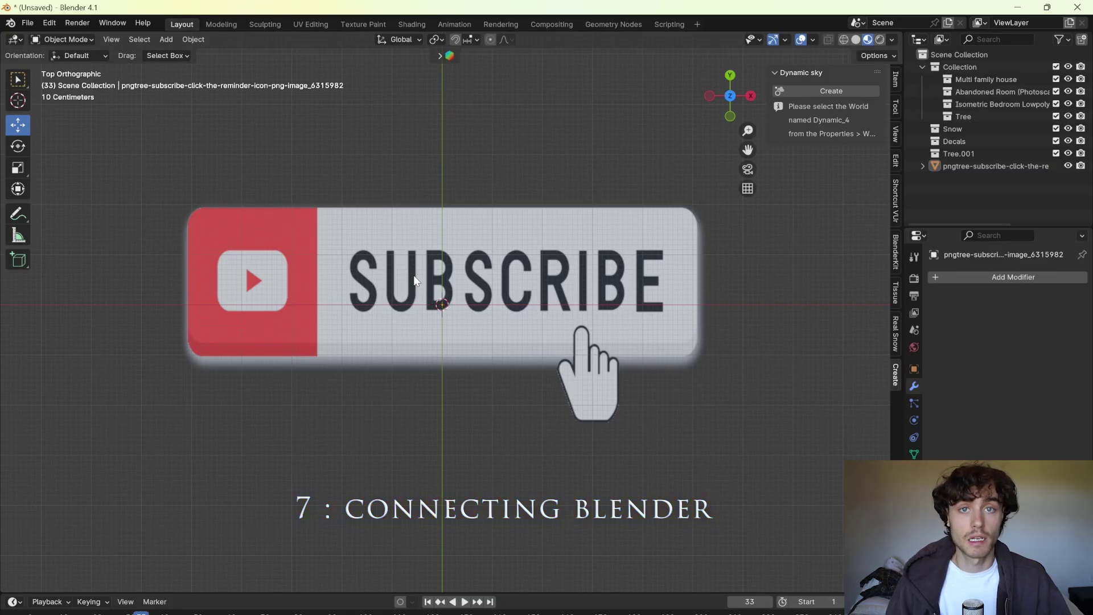
In Preferences > File Paths, set Adobe Photoshop 2024 as the external image editor.
{"action": "left_click", "coordinate": [49, 23]}
{"action": "left_click", "coordinate": [93, 187]}
{"action": "left_click", "coordinate": [36, 237]}
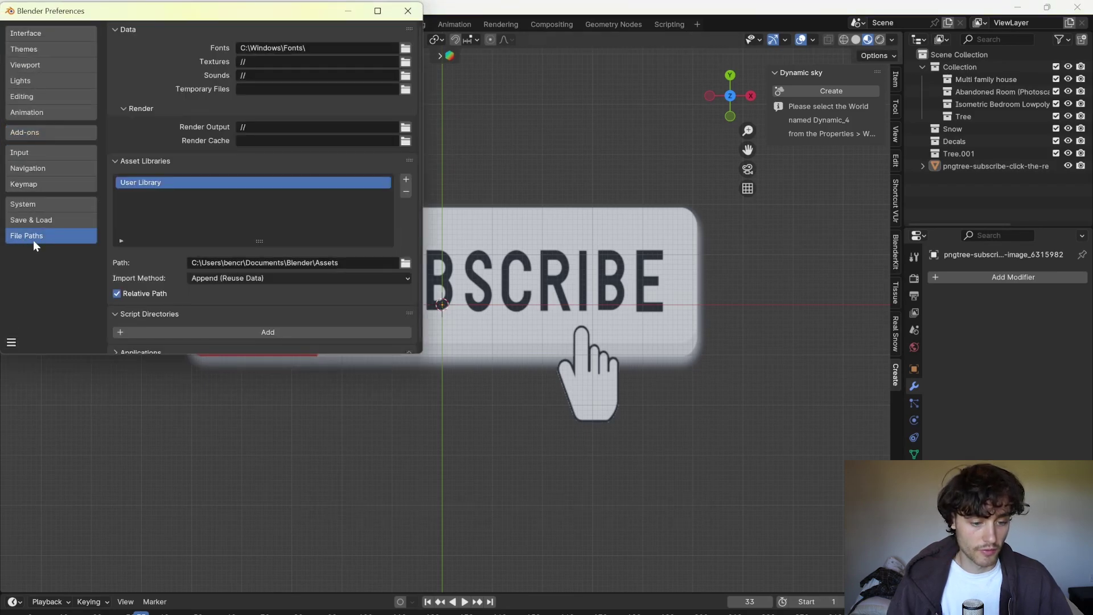
{"action": "scroll", "coordinate": [124, 347], "scroll_direction": "down", "scroll_amount": 2}
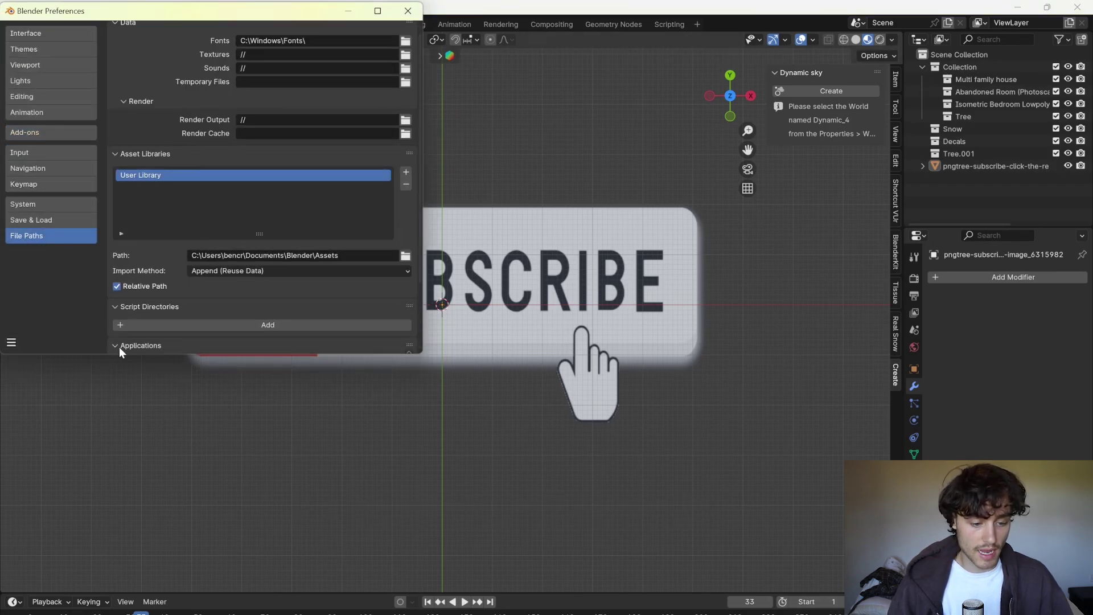
{"action": "left_click", "coordinate": [118, 346]}
{"action": "scroll", "coordinate": [305, 247], "scroll_direction": "down", "scroll_amount": 4}
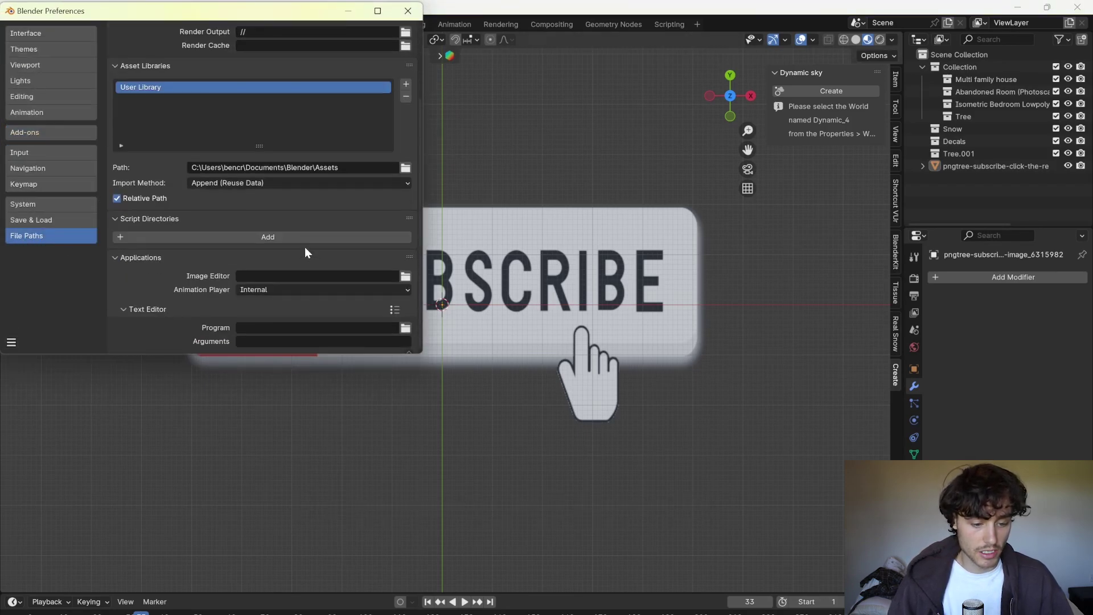
{"action": "left_click", "coordinate": [405, 278]}
{"action": "left_click", "coordinate": [196, 284]}
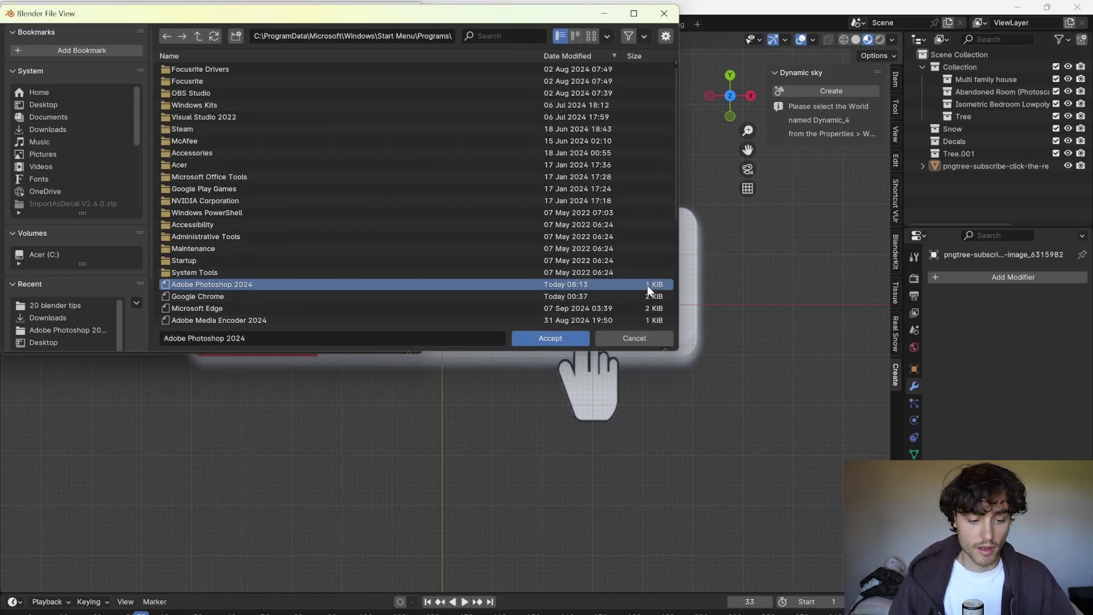
{"action": "left_click", "coordinate": [550, 338]}
{"action": "left_click", "coordinate": [407, 11]}
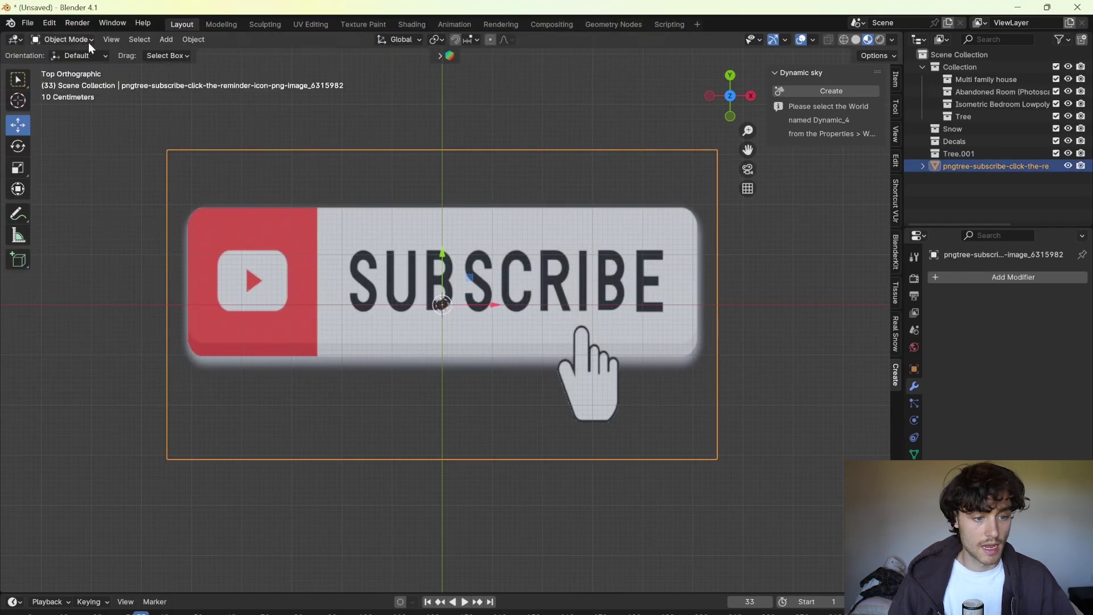
Switch the viewport to an Image Editor and edit the subscribe image externally in Photoshop.
{"action": "left_click", "coordinate": [14, 39]}
{"action": "left_click", "coordinate": [47, 87]}
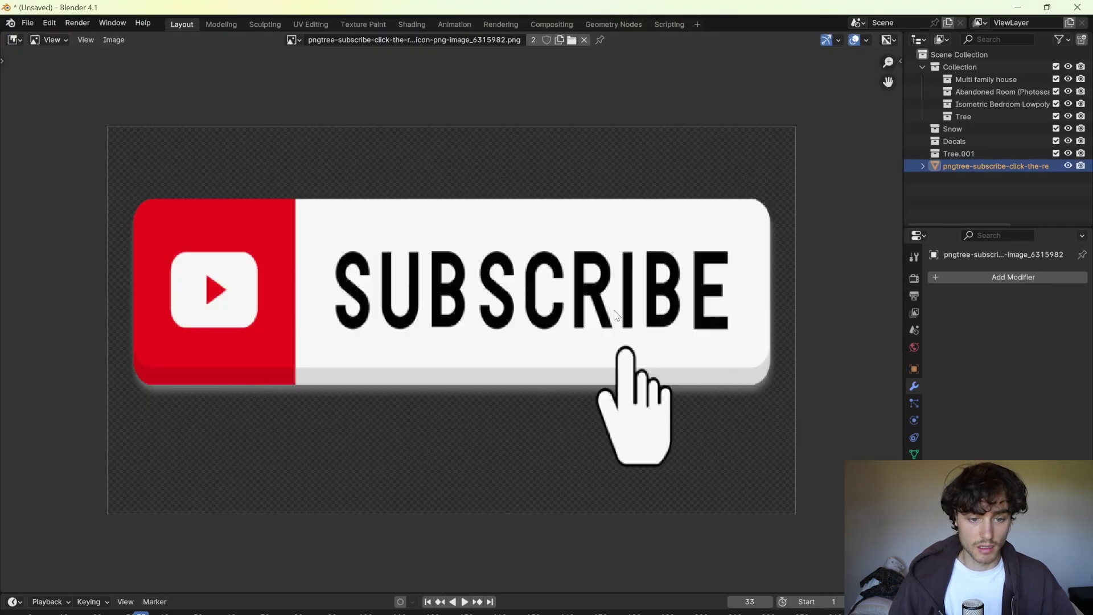
{"action": "left_click", "coordinate": [116, 40]}
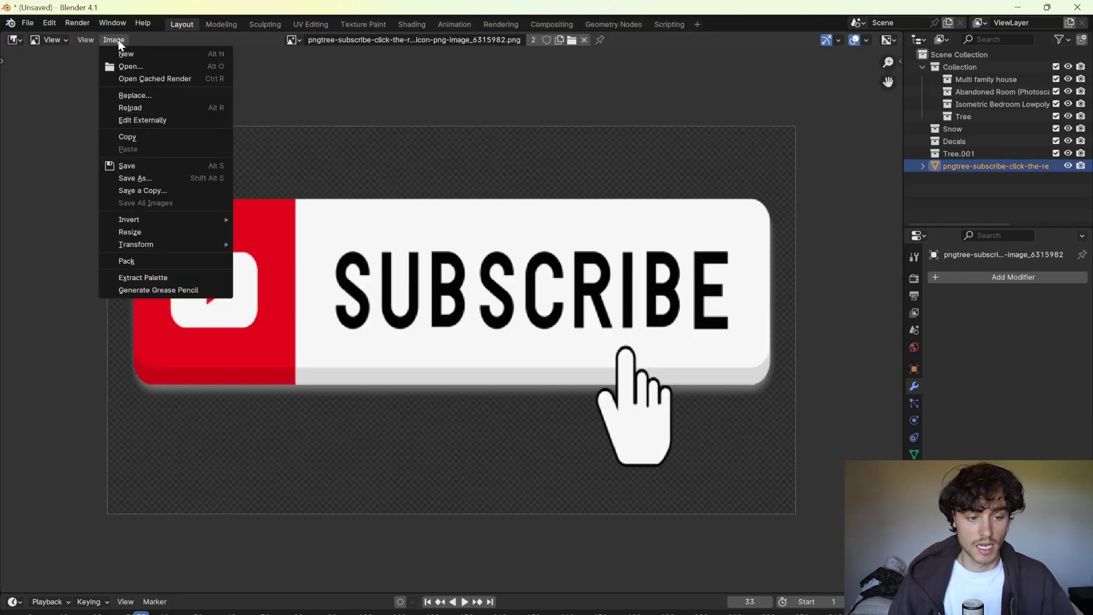
{"action": "left_click", "coordinate": [169, 120]}
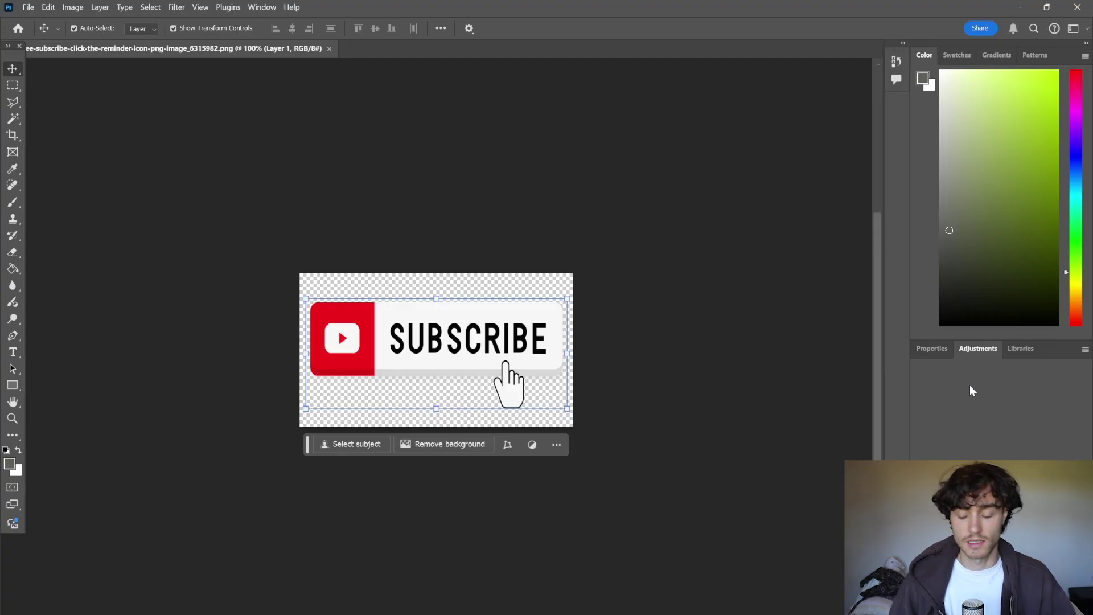
Apply Hue/Saturation (Hue -180) in Photoshop, quick-export as PNG, and reload the image in Blender.
{"action": "left_click", "coordinate": [995, 398]}
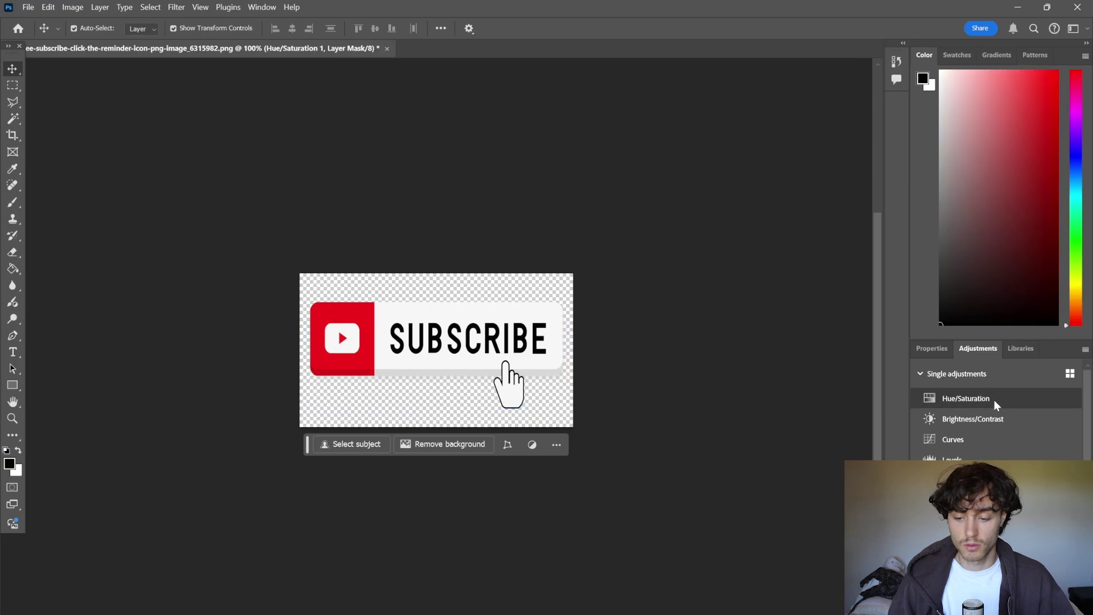
{"action": "left_click", "coordinate": [29, 7]}
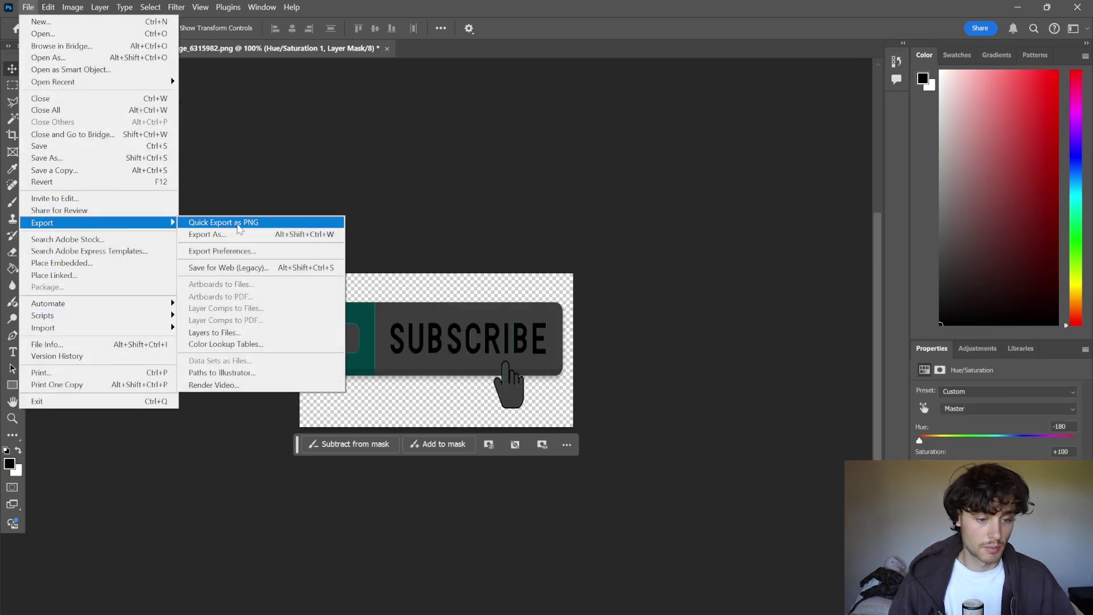
{"action": "left_click", "coordinate": [274, 232]}
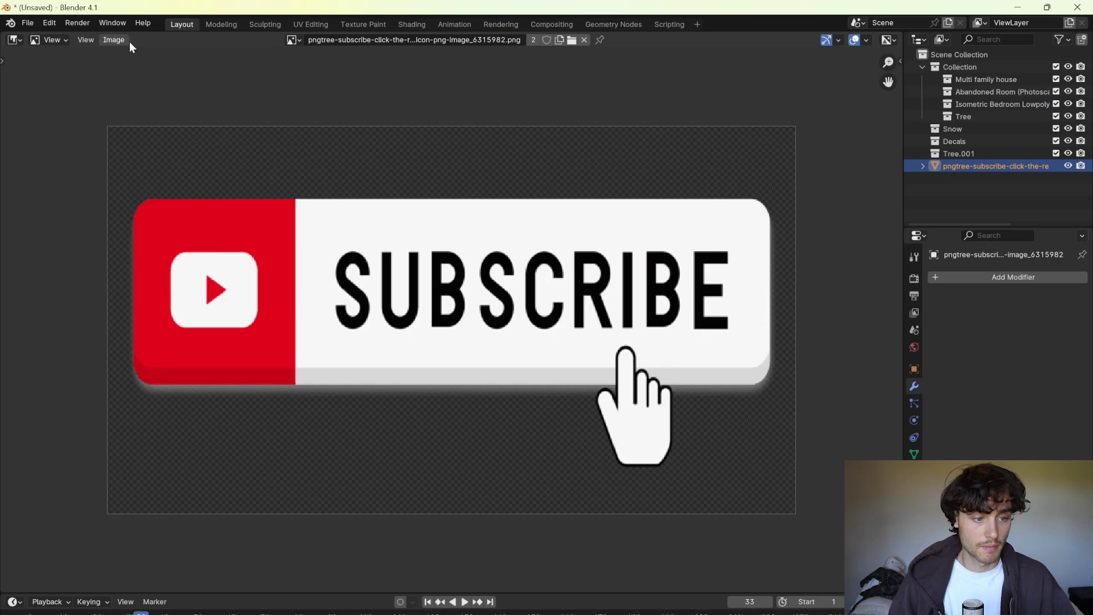
{"action": "left_click", "coordinate": [129, 42]}
{"action": "left_click", "coordinate": [160, 107]}
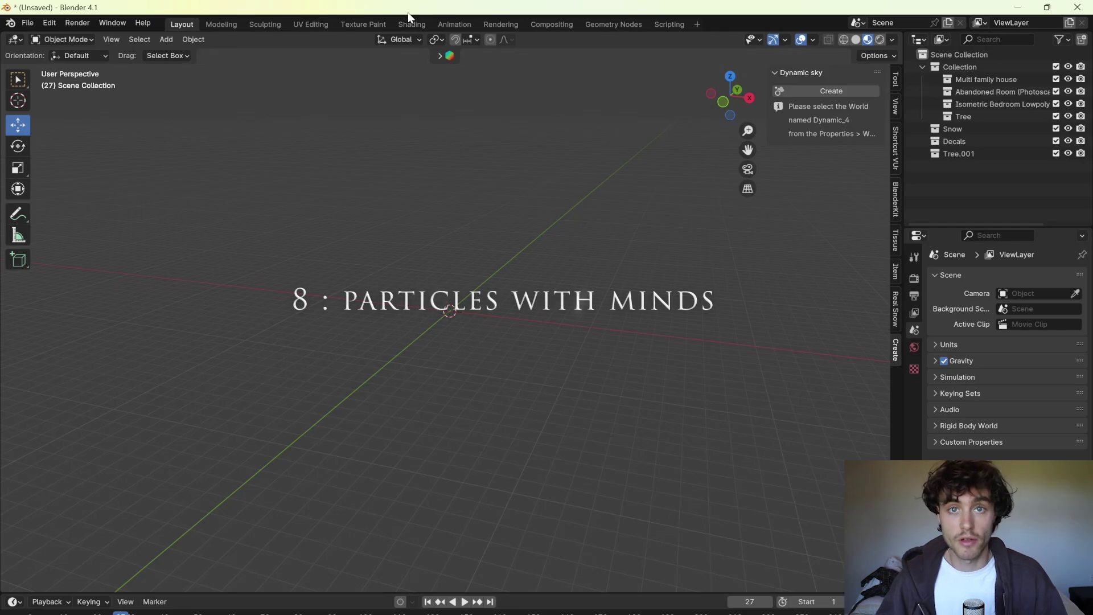
Add a cube with a particle system whose lifetime is 594.
{"action": "key", "text": "shift+a"}
{"action": "mouse_move", "coordinate": [462, 210]}
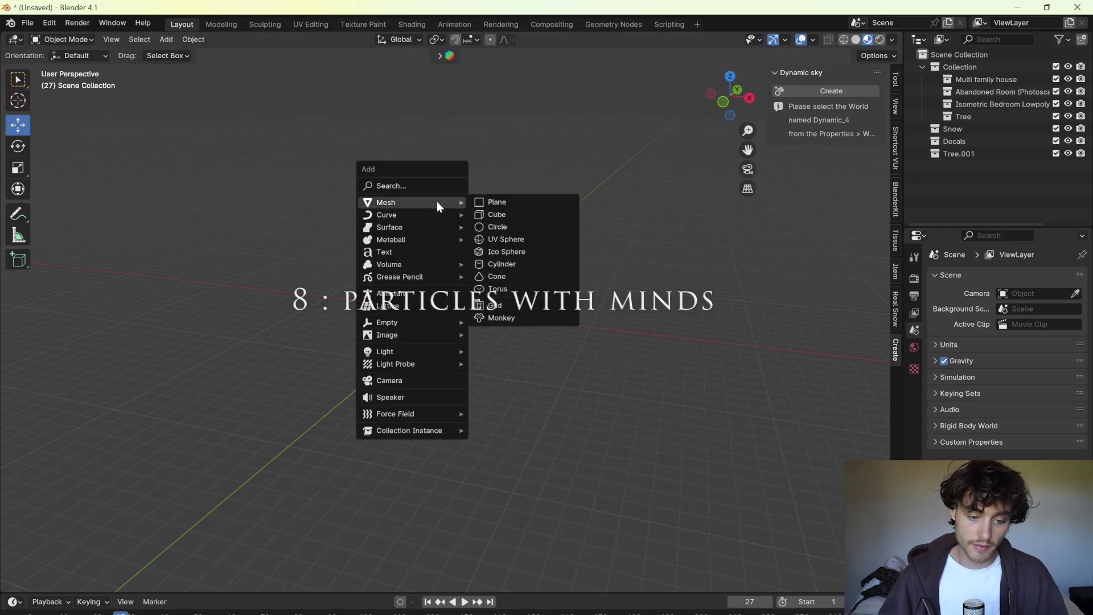
{"action": "left_click", "coordinate": [527, 214]}
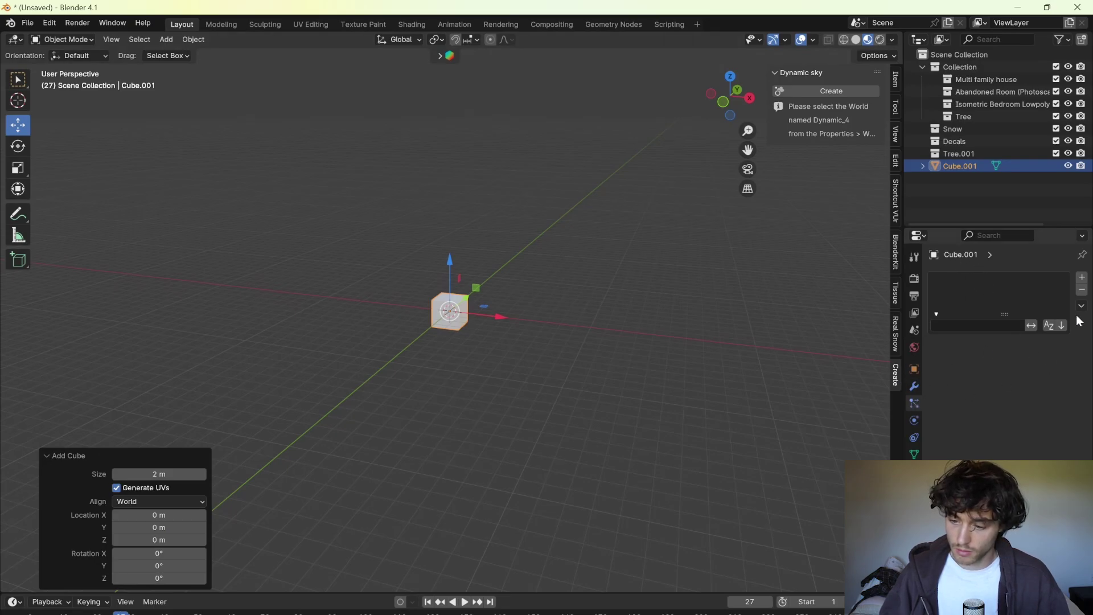
{"action": "left_click", "coordinate": [1082, 277]}
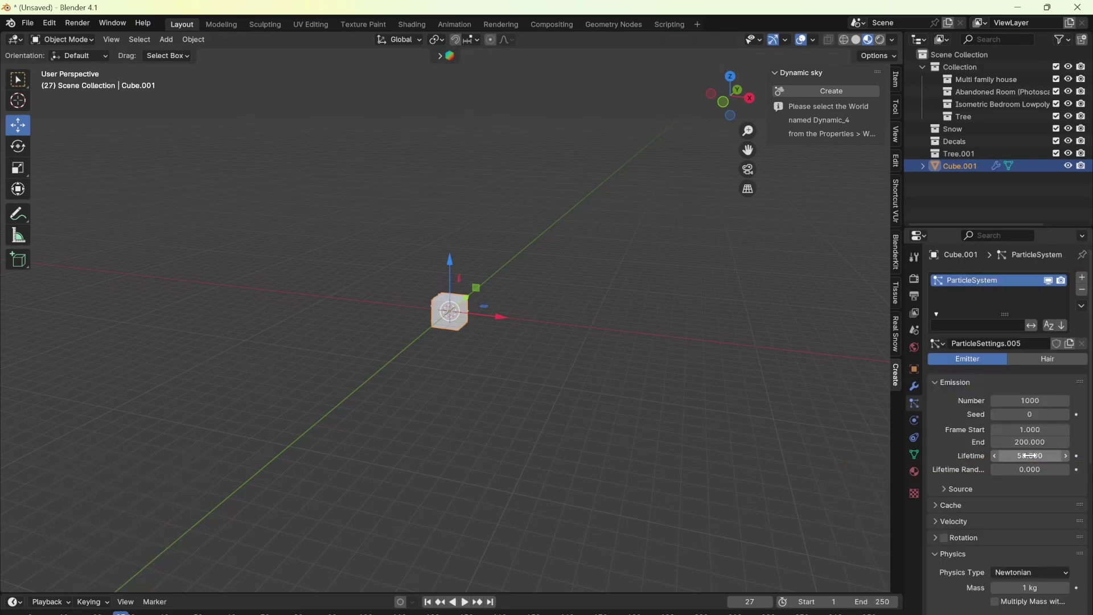
{"action": "left_click_drag", "start_coordinate": [1028, 455], "coordinate": [1047, 456]}
Switch the particle physics type to Boids and preview the animation.
{"action": "scroll", "coordinate": [1044, 466], "scroll_direction": "down", "scroll_amount": 5}
{"action": "left_click", "coordinate": [1043, 469]}
{"action": "left_click", "coordinate": [1023, 524]}
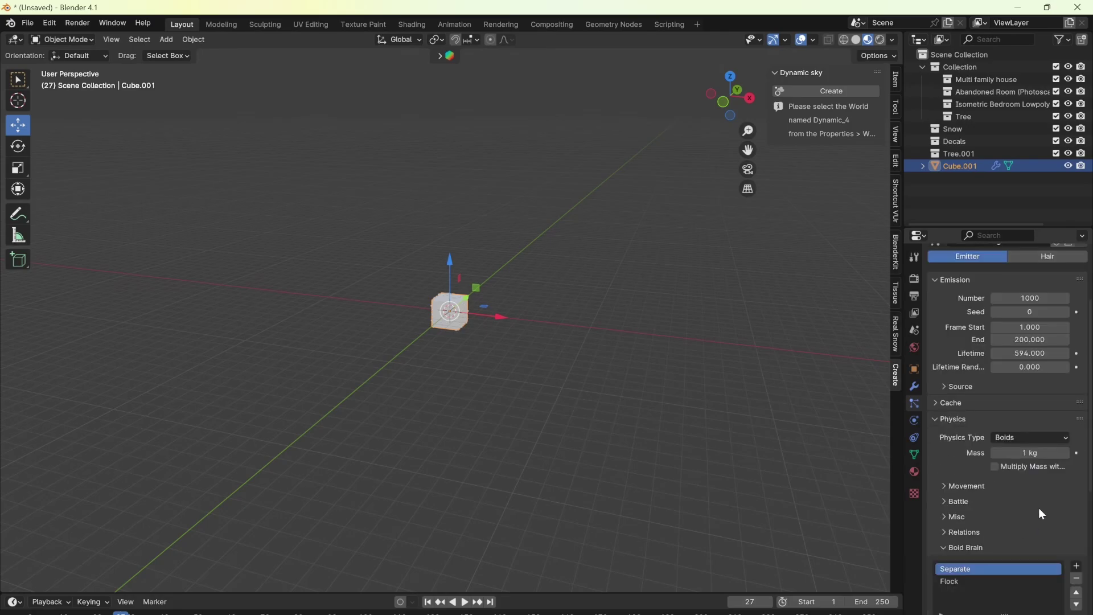
{"action": "scroll", "coordinate": [1029, 476], "scroll_direction": "down", "scroll_amount": 4}
{"action": "key", "text": "space"}
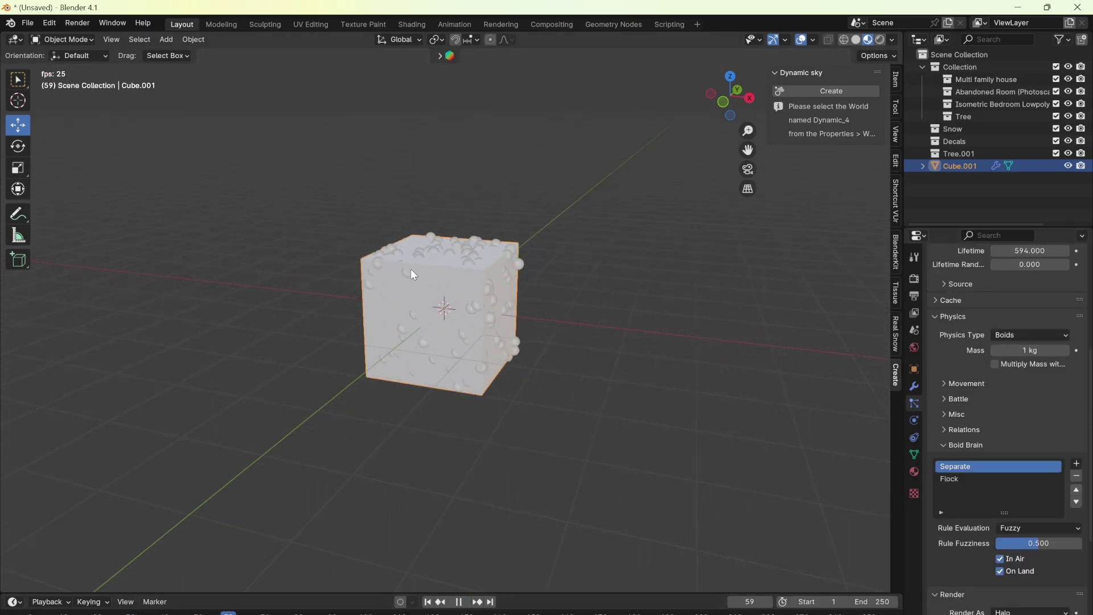
{"action": "key", "text": "space"}
Remove the Flock rule so only Separate remains, then play to watch the boids scatter.
{"action": "left_click", "coordinate": [961, 480]}
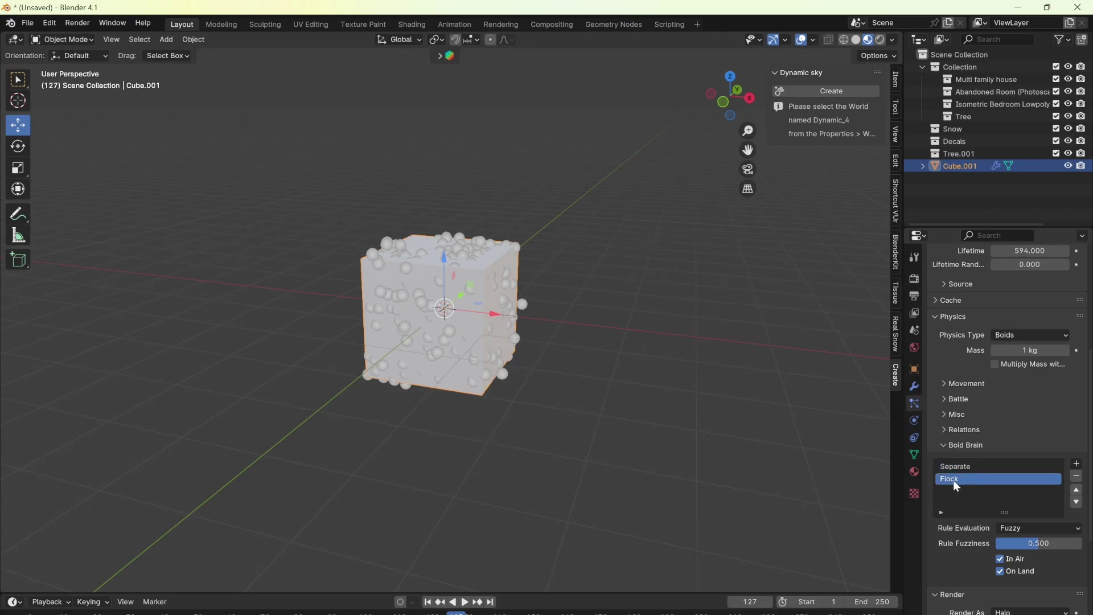
{"action": "left_click", "coordinate": [1076, 477]}
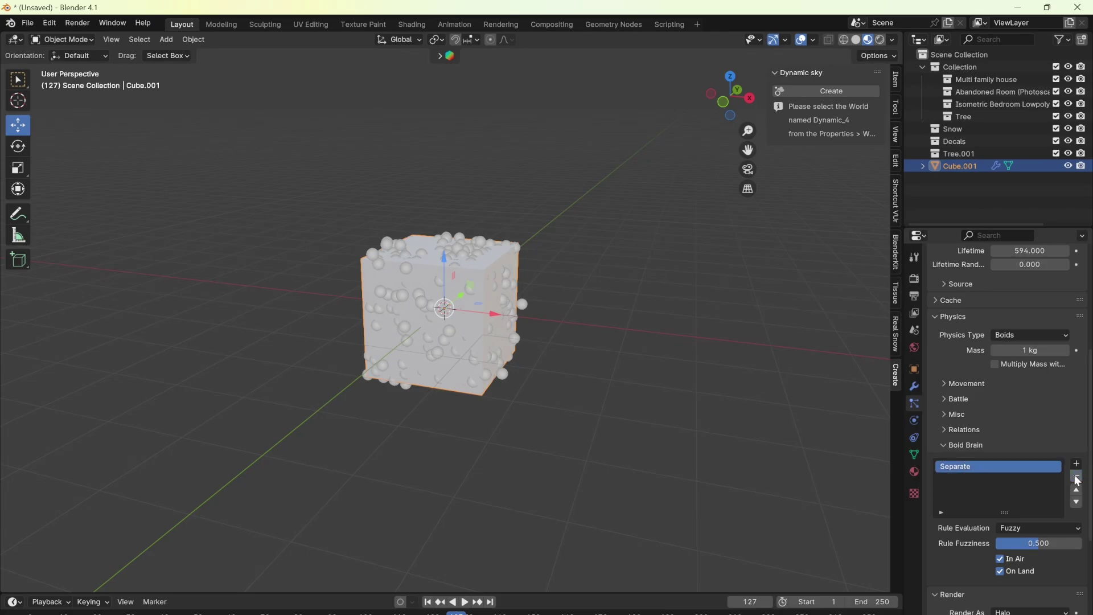
{"action": "left_click", "coordinate": [464, 601]}
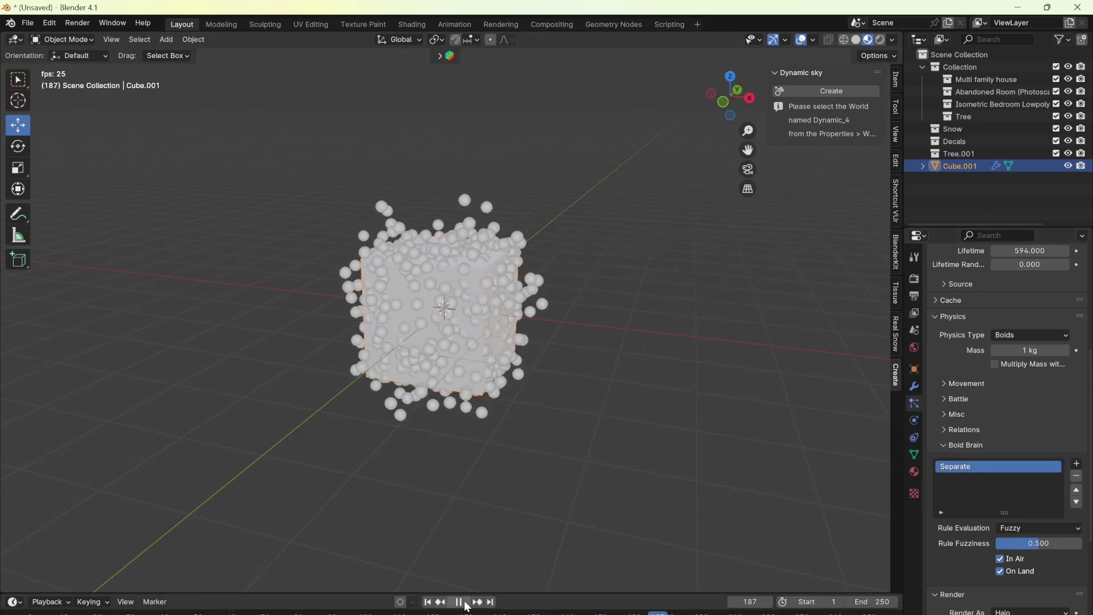
{"action": "left_click", "coordinate": [465, 602]}
Add a second cube and add a Goal rule to the boid brain.
{"action": "scroll", "coordinate": [595, 316], "scroll_direction": "down", "scroll_amount": 4}
{"action": "left_click", "coordinate": [595, 317]}
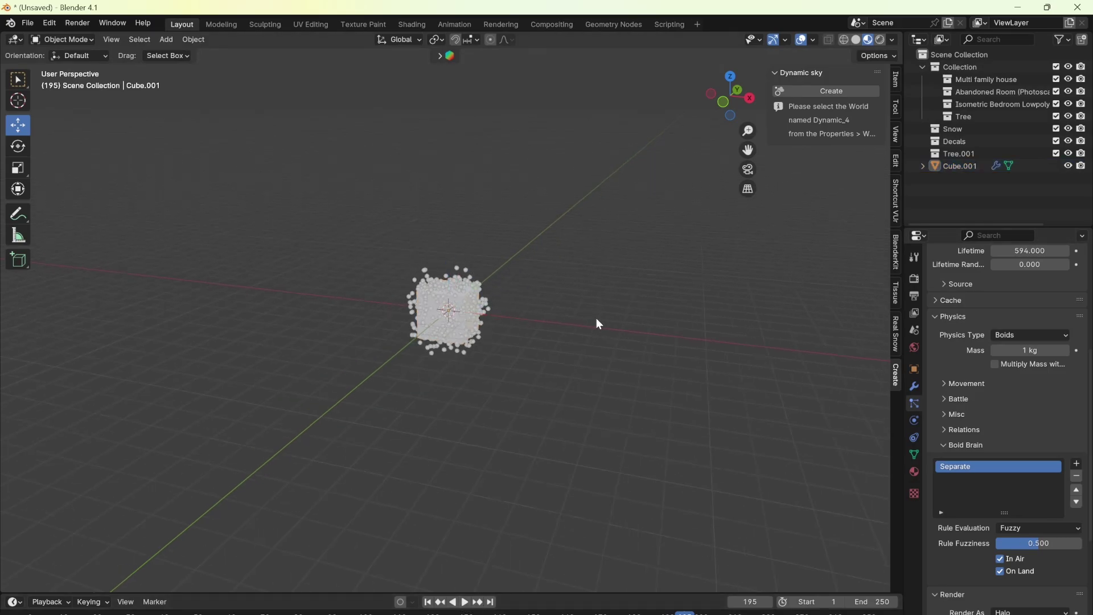
{"action": "key", "text": "shift+a"}
{"action": "left_click", "coordinate": [677, 333]}
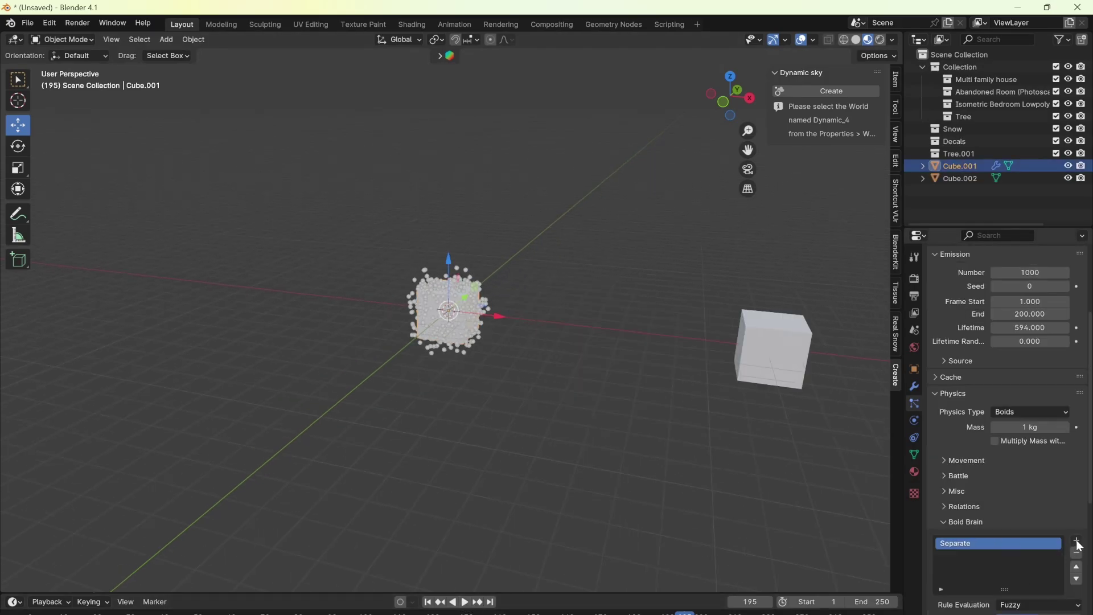
{"action": "left_click", "coordinate": [1076, 541]}
{"action": "left_click", "coordinate": [998, 430]}
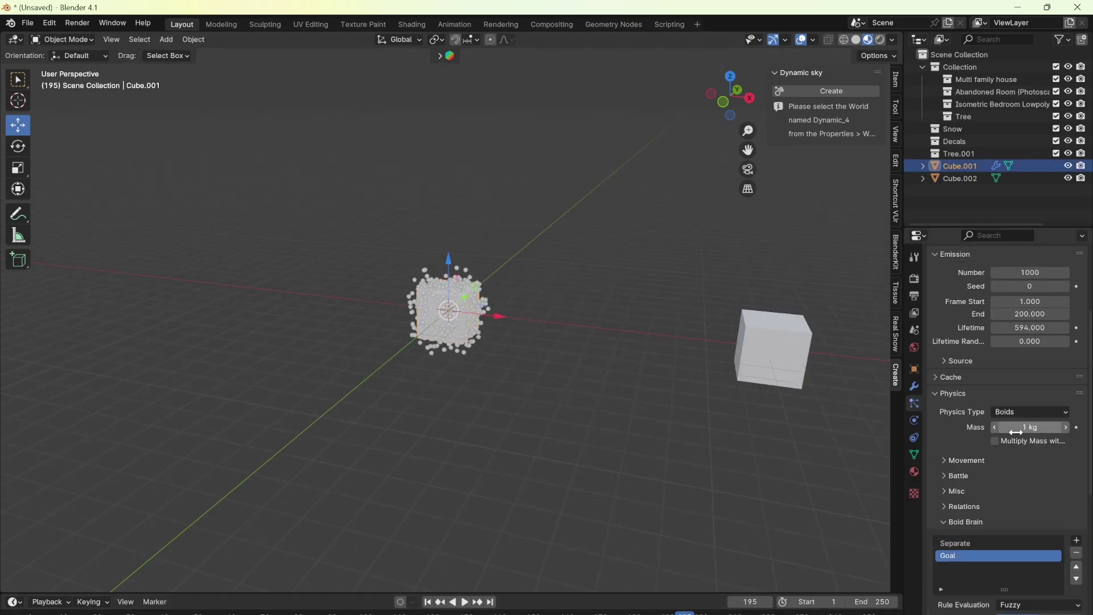
Set the particle display scale to 1.790 and nudge Cube.002 along X.
{"action": "scroll", "coordinate": [1013, 544], "scroll_direction": "down", "scroll_amount": 5}
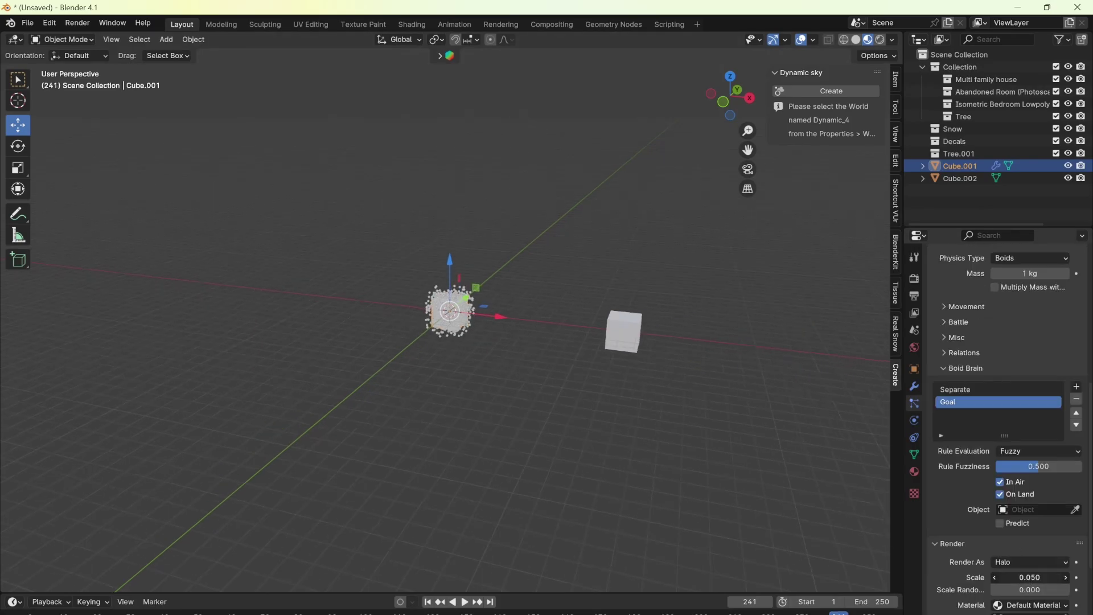
{"action": "left_click_drag", "start_coordinate": [1030, 577], "coordinate": [1037, 577]}
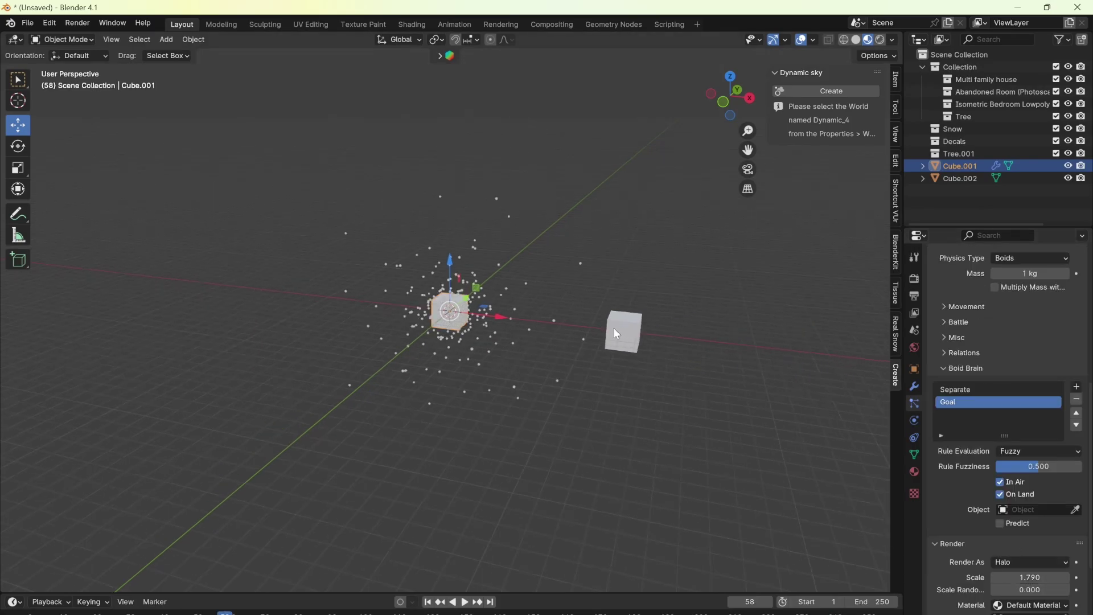
{"action": "left_click", "coordinate": [623, 341]}
{"action": "left_click_drag", "start_coordinate": [679, 344], "coordinate": [693, 338]}
Make Cube.002 the Goal target object, then play and move Cube.002 to the lower left.
{"action": "left_click", "coordinate": [447, 314]}
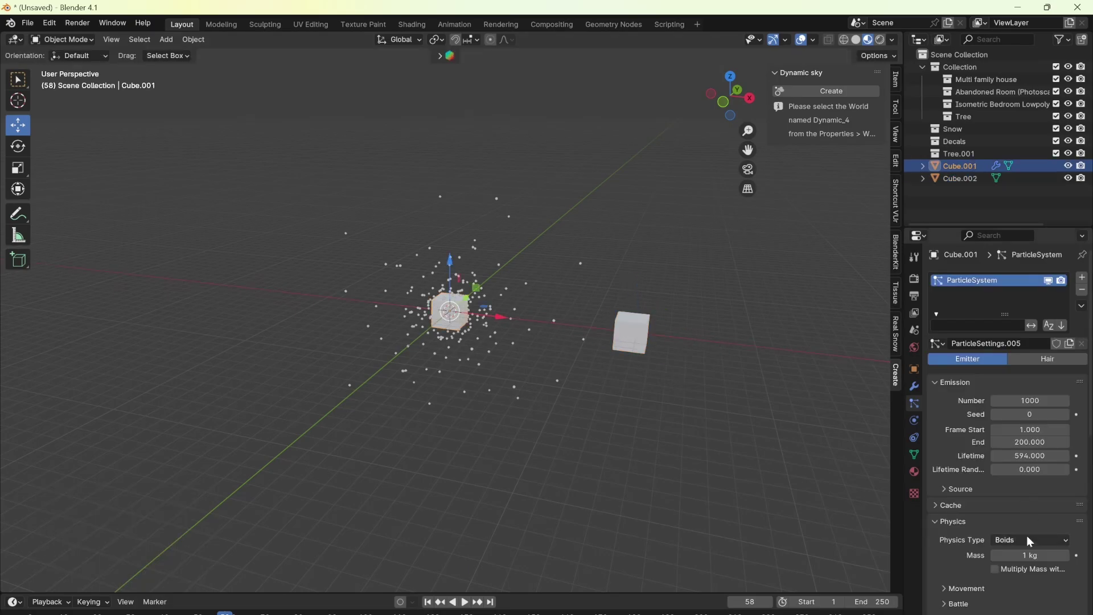
{"action": "scroll", "coordinate": [1027, 547], "scroll_direction": "down", "scroll_amount": 15}
{"action": "left_click", "coordinate": [1076, 586]}
{"action": "left_click", "coordinate": [464, 602]}
{"action": "left_click", "coordinate": [641, 337]}
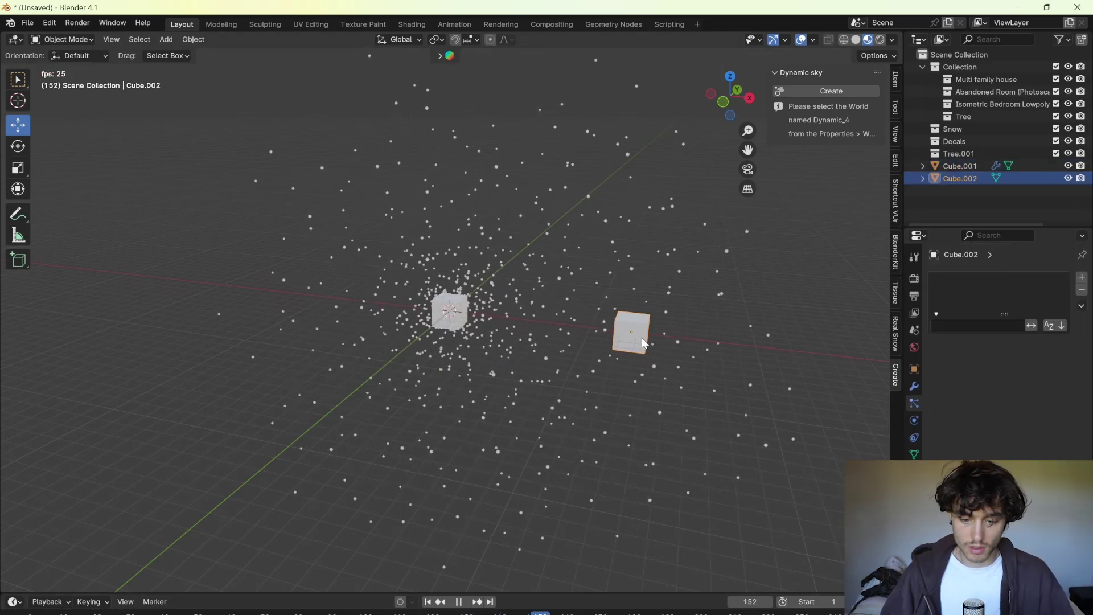
{"action": "left_click_drag", "start_coordinate": [641, 337], "coordinate": [237, 419]}
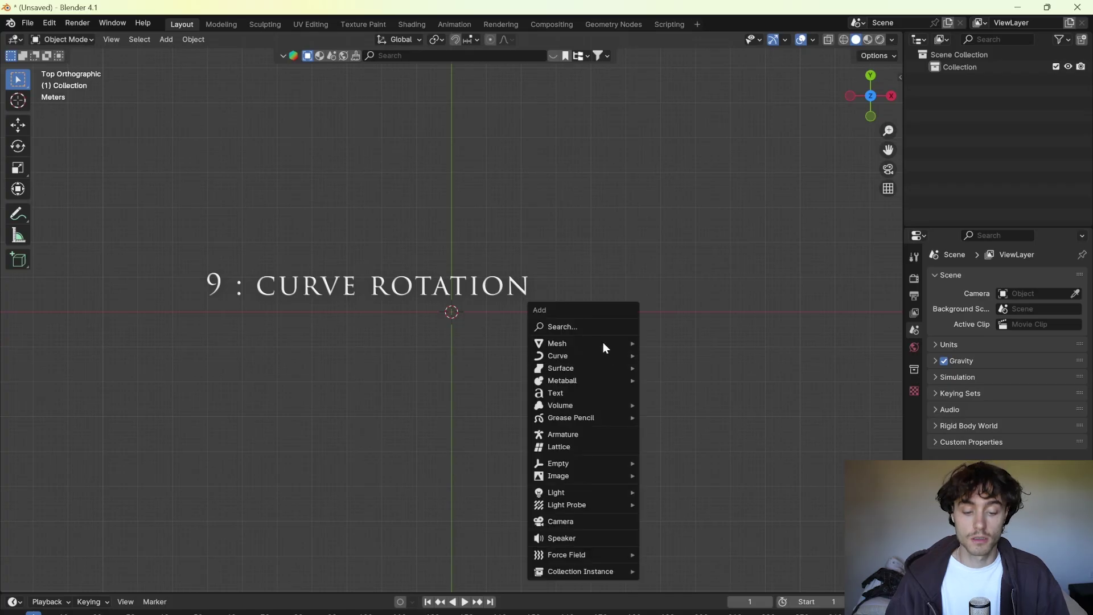
Add a path curve and move its control points into a zigzag in Edit Mode.
{"action": "mouse_move", "coordinate": [600, 343]}
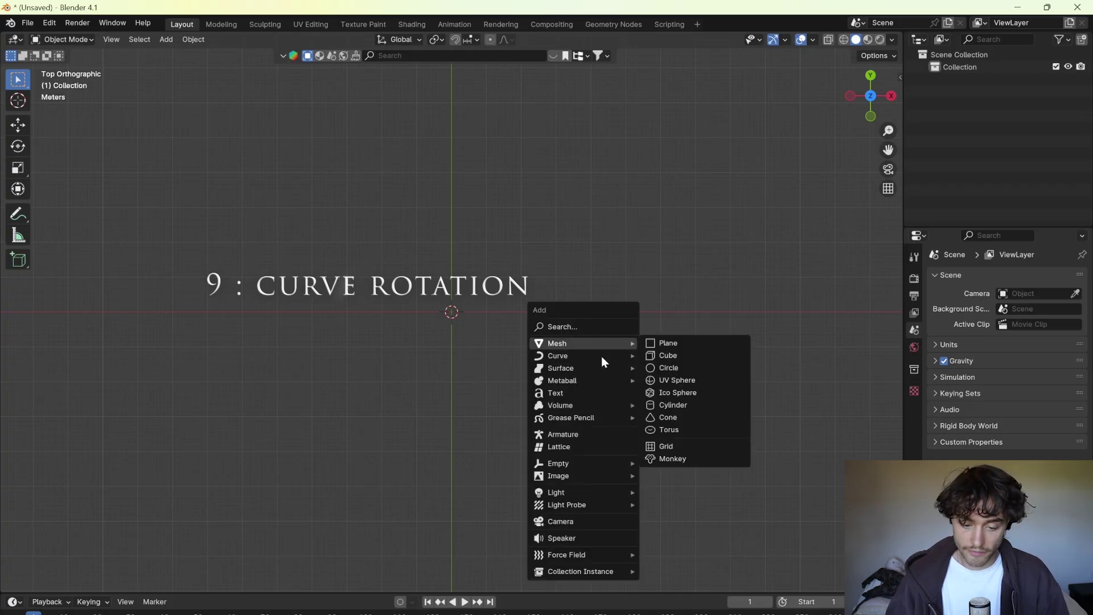
{"action": "left_click", "coordinate": [682, 58]}
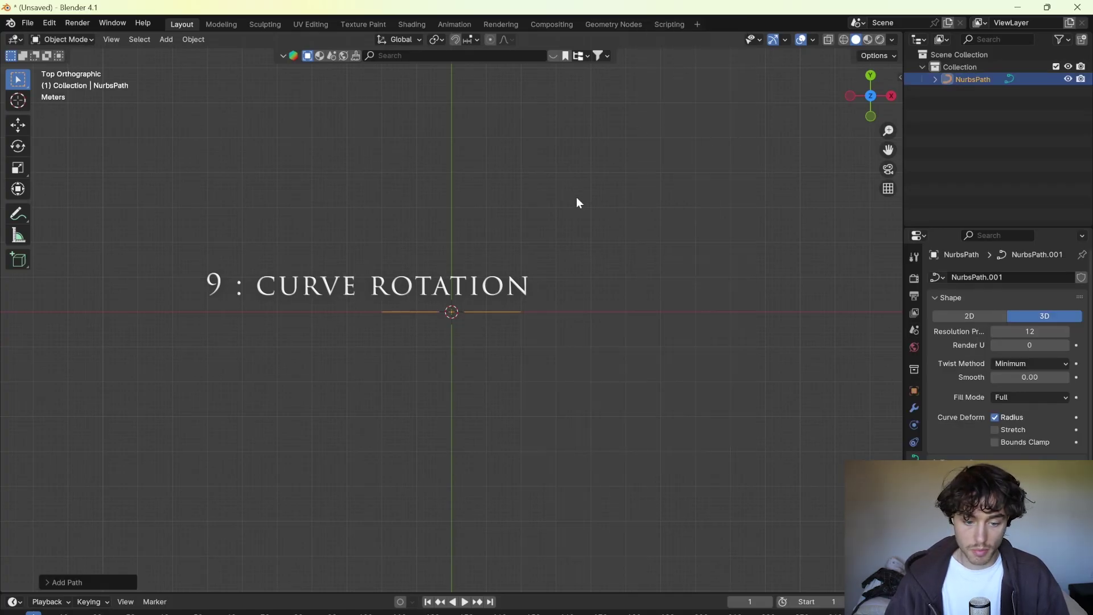
{"action": "key", "text": "Tab"}
{"action": "left_click_drag", "start_coordinate": [531, 286], "coordinate": [509, 326]}
{"action": "left_click_drag", "start_coordinate": [517, 263], "coordinate": [514, 200]}
{"action": "left_click_drag", "start_coordinate": [368, 234], "coordinate": [379, 304]}
{"action": "left_click", "coordinate": [381, 312]}
{"action": "left_click_drag", "start_coordinate": [384, 352], "coordinate": [383, 350]}
{"action": "left_click_drag", "start_coordinate": [436, 335], "coordinate": [407, 297]}
{"action": "left_click_drag", "start_coordinate": [414, 261], "coordinate": [412, 214]}
{"action": "left_click_drag", "start_coordinate": [513, 344], "coordinate": [488, 325]}
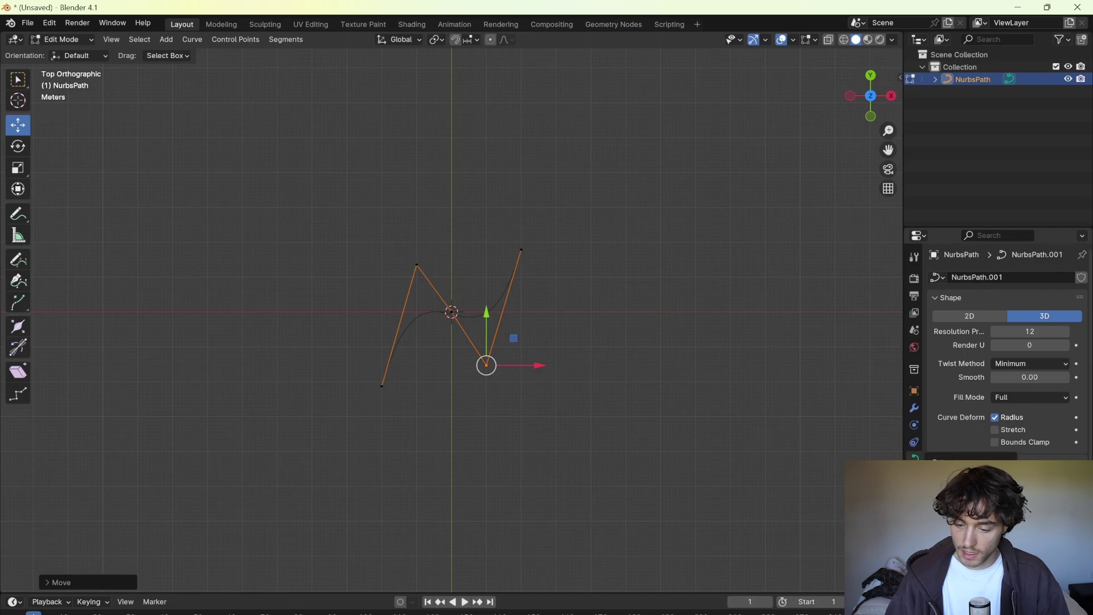
Extrude the curve geometry 0.76 m into a ribbon.
{"action": "scroll", "coordinate": [990, 415], "scroll_direction": "down", "scroll_amount": 4}
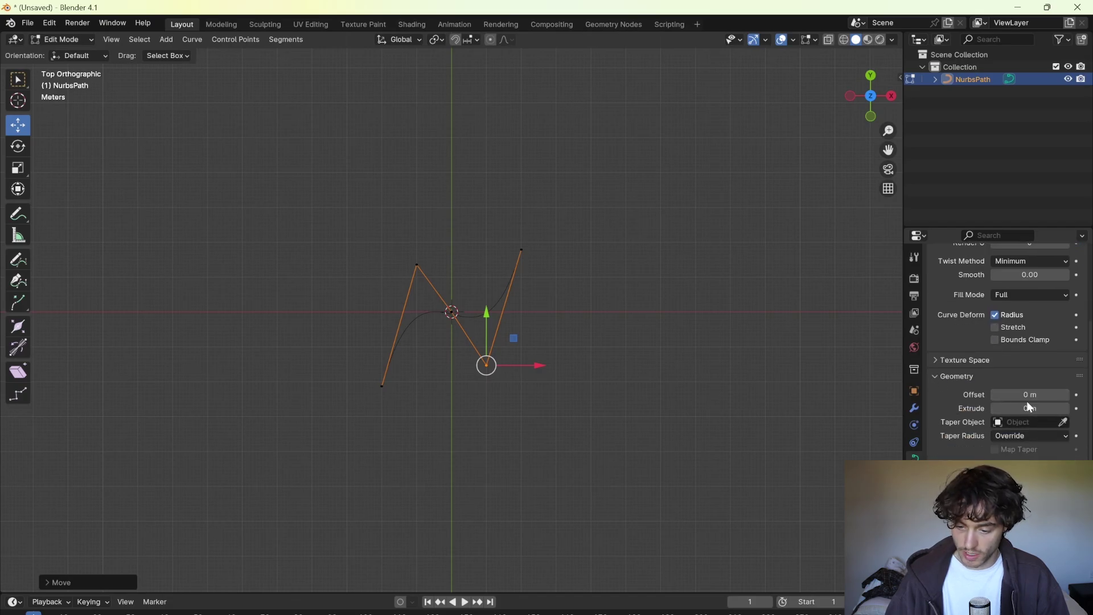
{"action": "left_click_drag", "start_coordinate": [1030, 409], "coordinate": [1053, 408]}
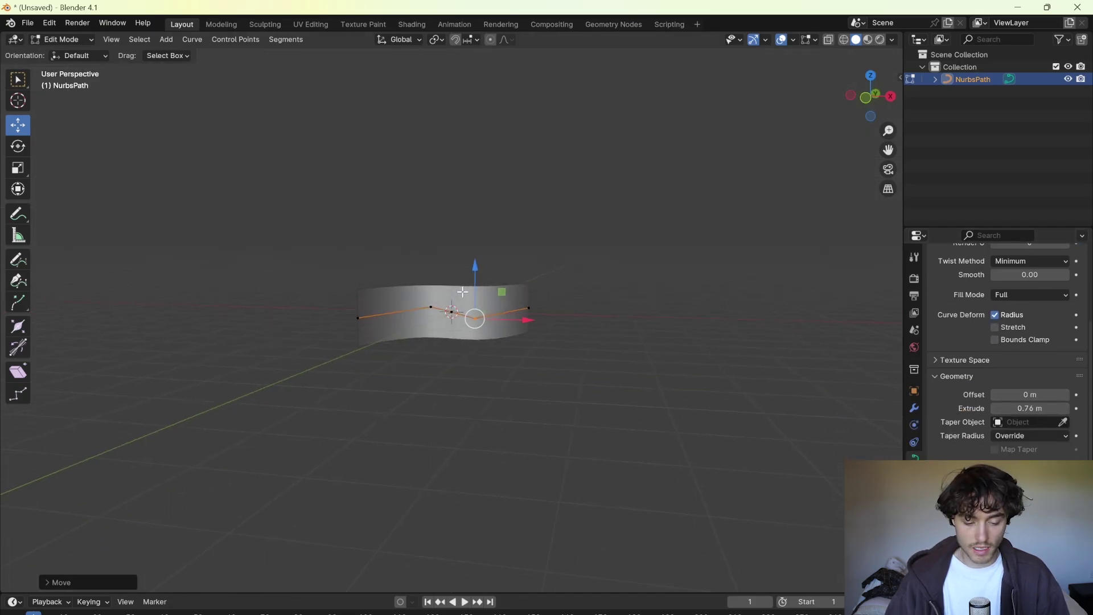
{"action": "middle_click_drag", "start_coordinate": [464, 296], "coordinate": [483, 340]}
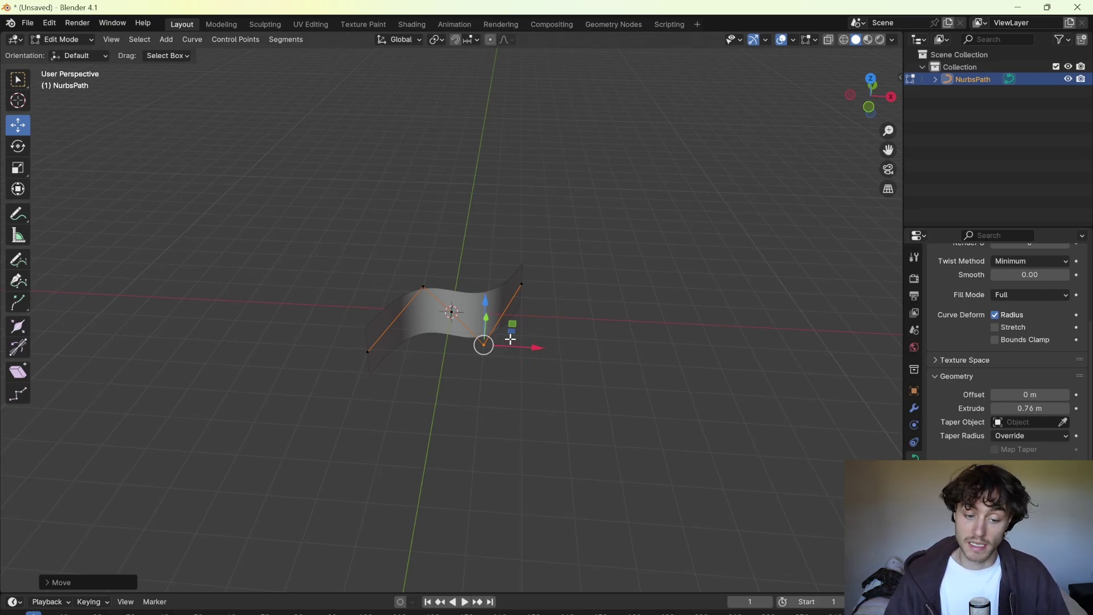
Tilt all the path's control points with Ctrl+T so the ribbon lies flat.
{"action": "key", "text": "a"}
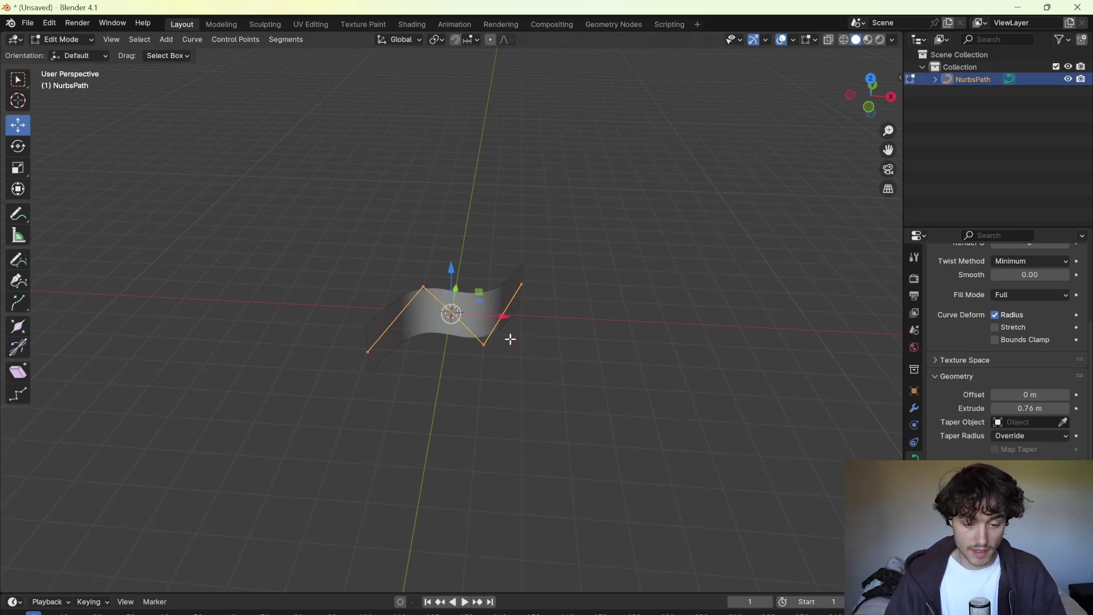
{"action": "key", "text": "ctrl+t"}
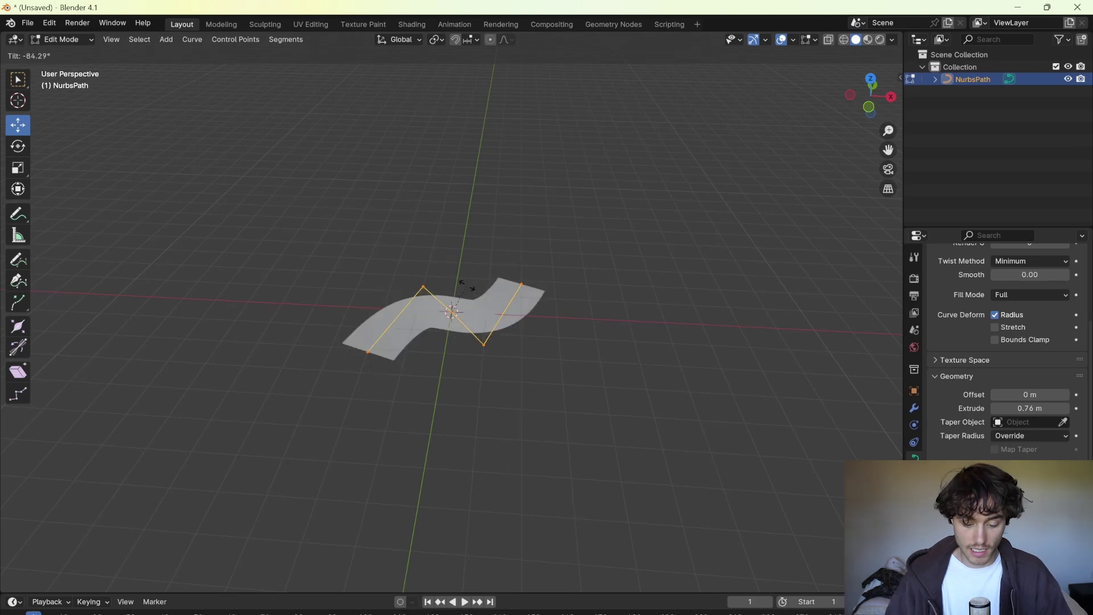
{"action": "left_click", "coordinate": [440, 218]}
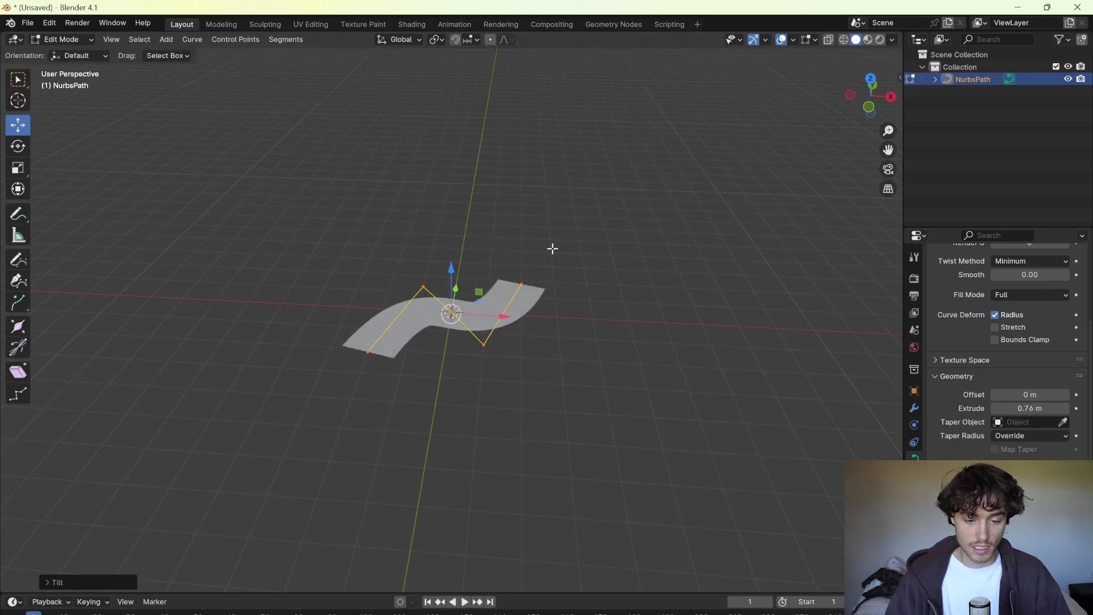
{"action": "middle_click_drag", "start_coordinate": [554, 249], "coordinate": [495, 246]}
Select the Props object and enter Edit Mode.
{"action": "key", "text": "g"}
{"action": "key", "text": "y"}
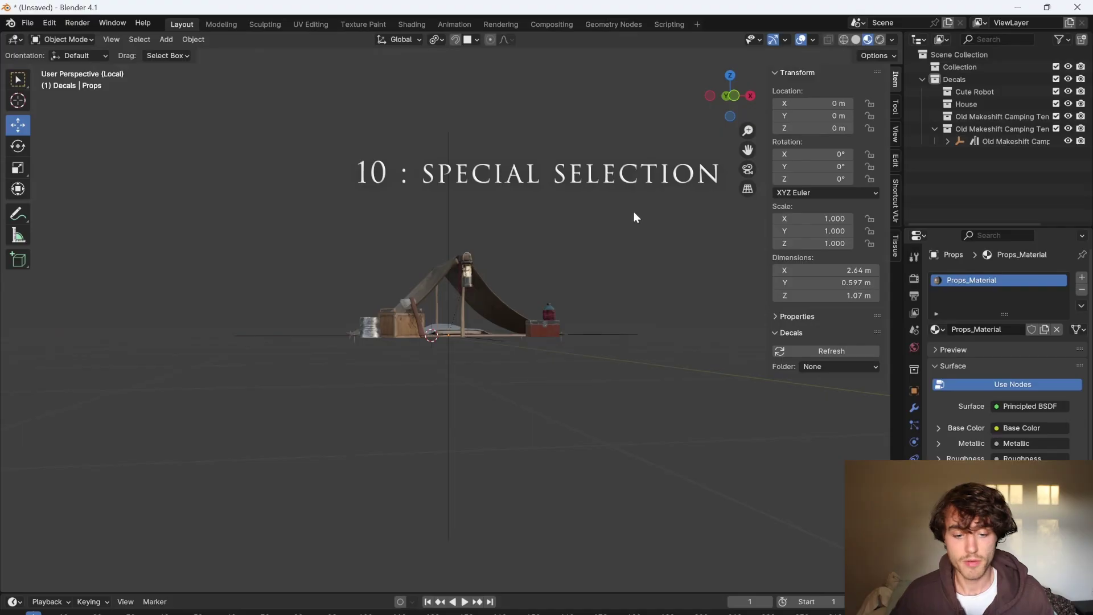
{"action": "middle_click_drag", "start_coordinate": [633, 212], "coordinate": [617, 229]}
{"action": "scroll", "coordinate": [415, 293], "scroll_direction": "up", "scroll_amount": 4}
{"action": "left_click", "coordinate": [319, 383]}
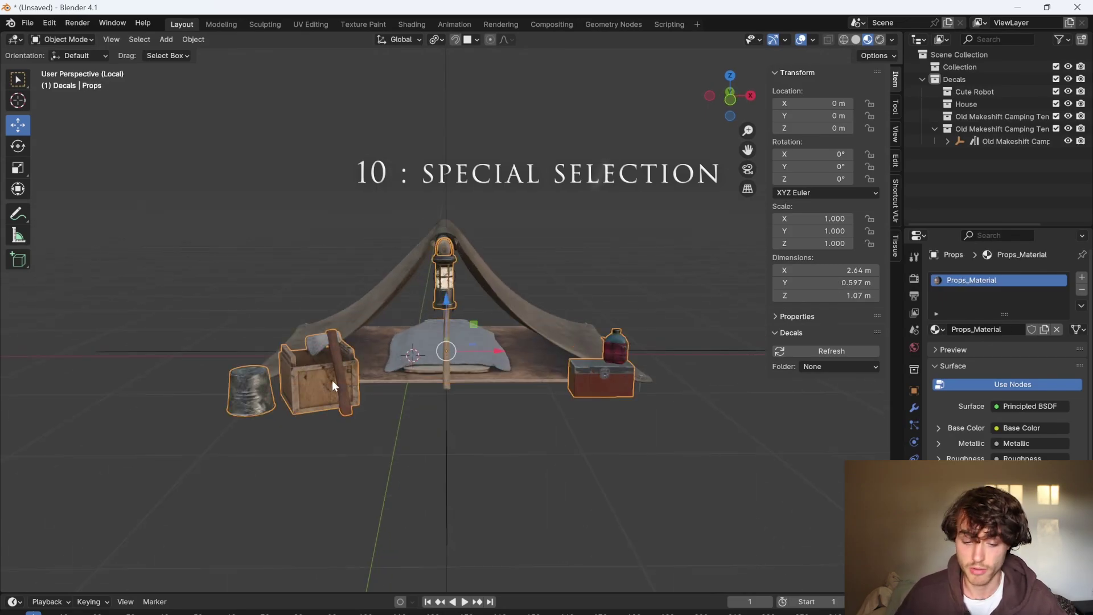
{"action": "key", "text": "Tab"}
Select the whole axe with linked selection, delimited by Normal.
{"action": "middle_click_drag", "start_coordinate": [313, 380], "coordinate": [410, 354]}
{"action": "key", "text": "l"}
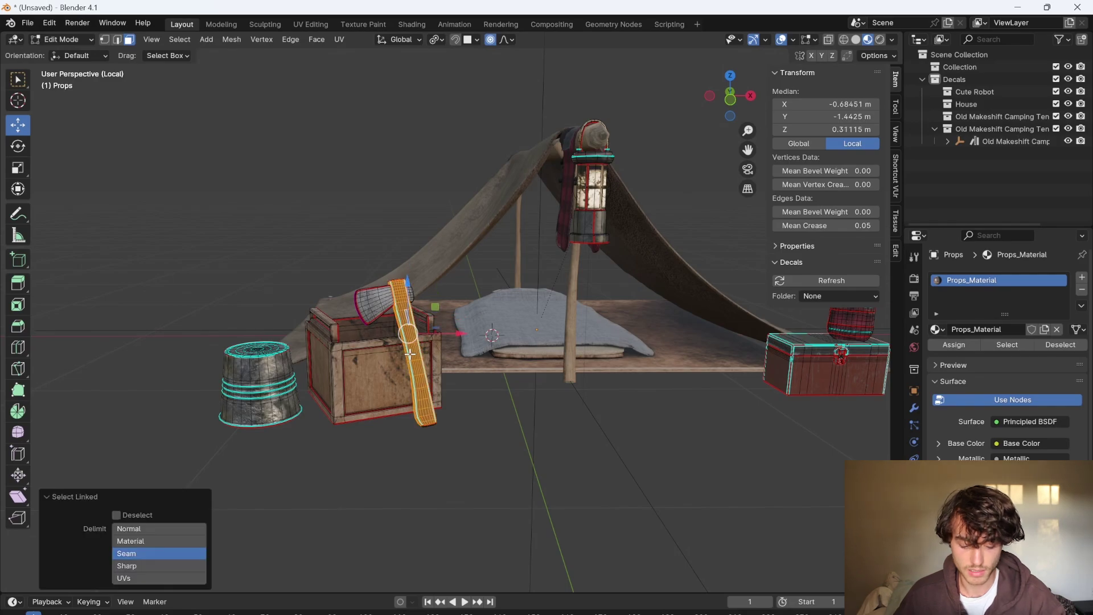
{"action": "left_click", "coordinate": [142, 528]}
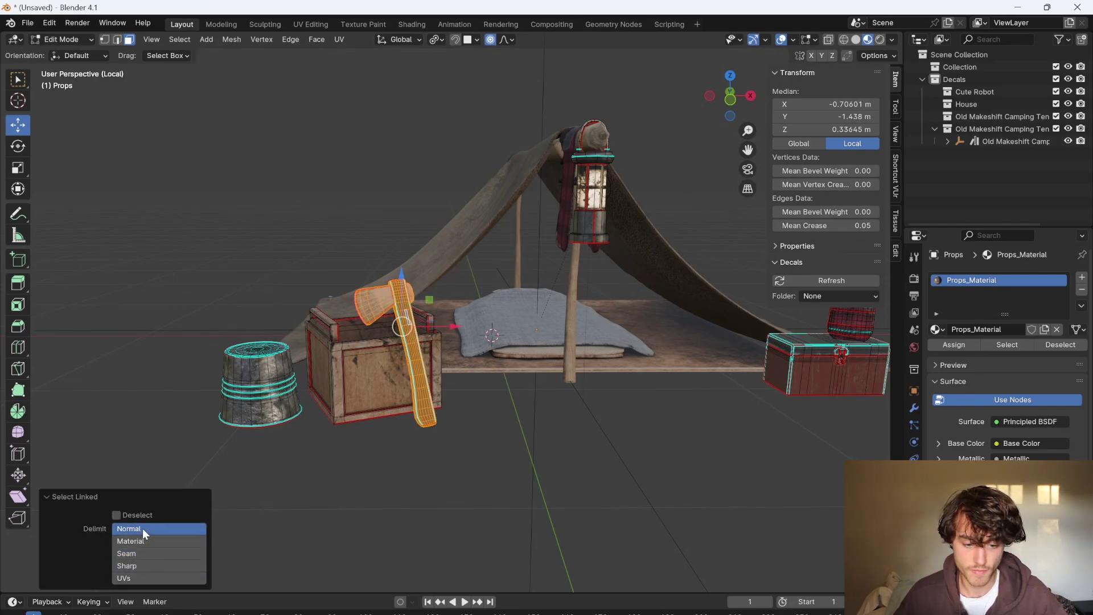
{"action": "middle_click_drag", "start_coordinate": [228, 478], "coordinate": [269, 471]}
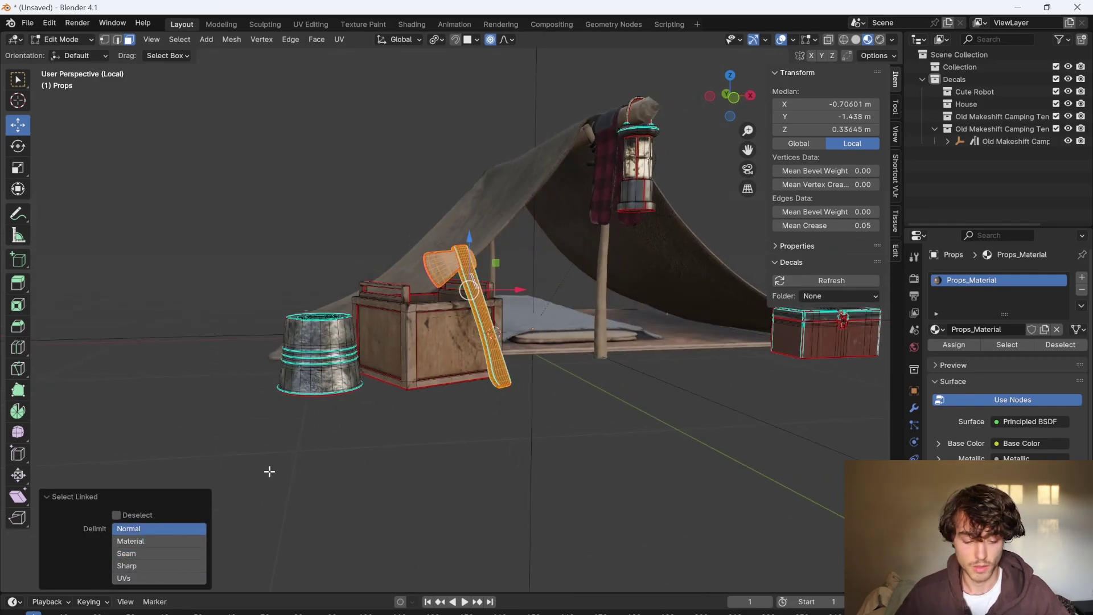
{"action": "left_click", "coordinate": [169, 542]}
{"action": "left_click", "coordinate": [171, 552]}
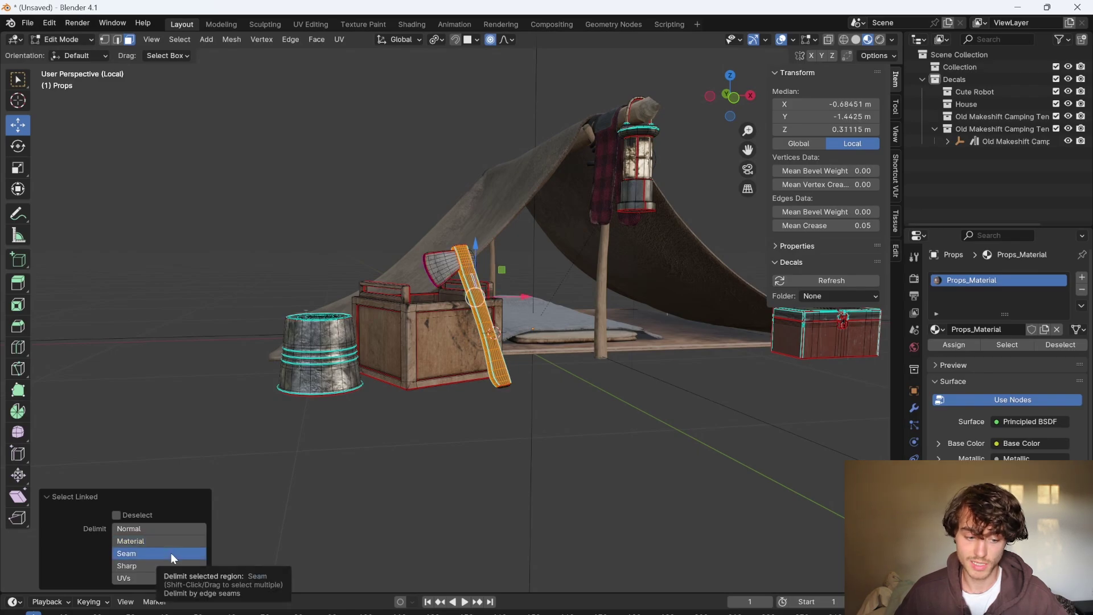
{"action": "left_click", "coordinate": [167, 527]}
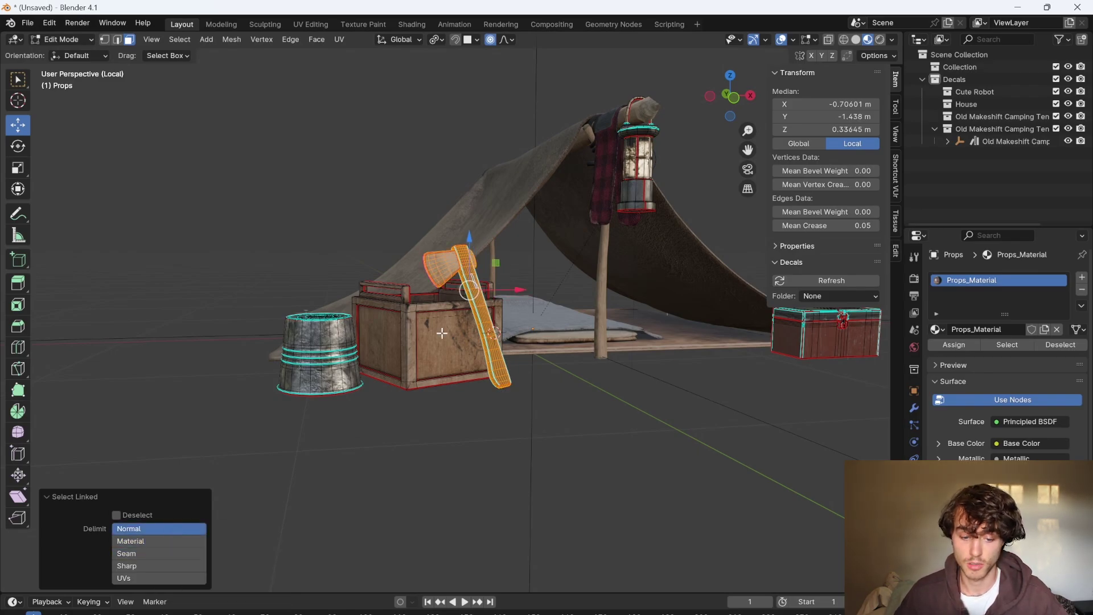
Separate the axe selection into its own object, Props.001, and return to Object Mode.
{"action": "key", "text": "p"}
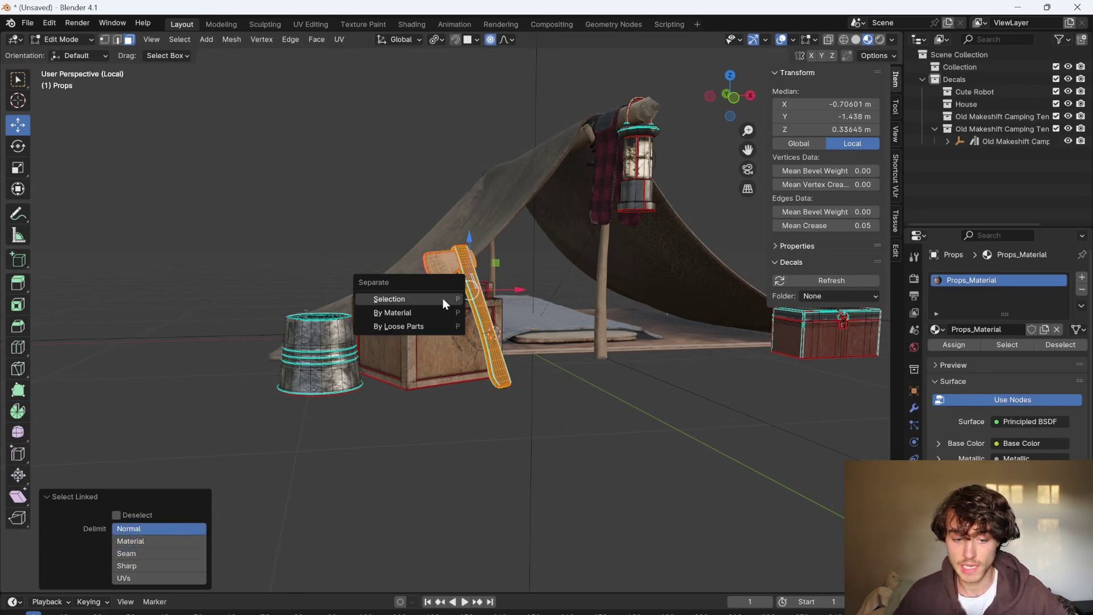
{"action": "left_click", "coordinate": [442, 297]}
{"action": "key", "text": "Tab"}
{"action": "left_click", "coordinate": [493, 302]}
{"action": "scroll", "coordinate": [468, 265], "scroll_direction": "down", "scroll_amount": 4}
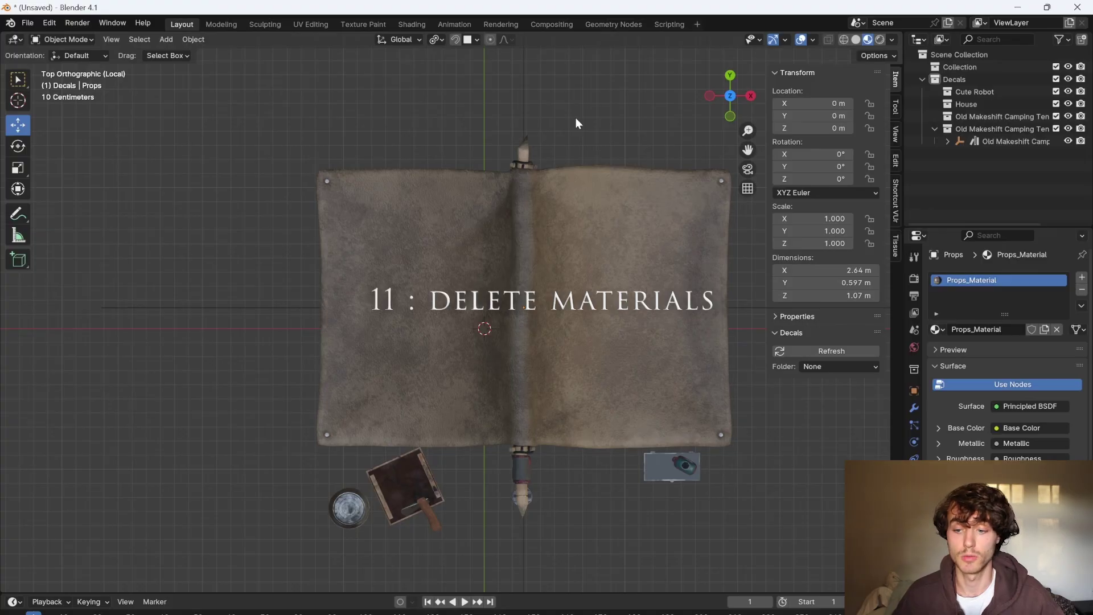
In the Outliner's Blender File view, delete the four materials from Bedding_Material to Tarp_Material.
{"action": "left_click", "coordinate": [941, 41]}
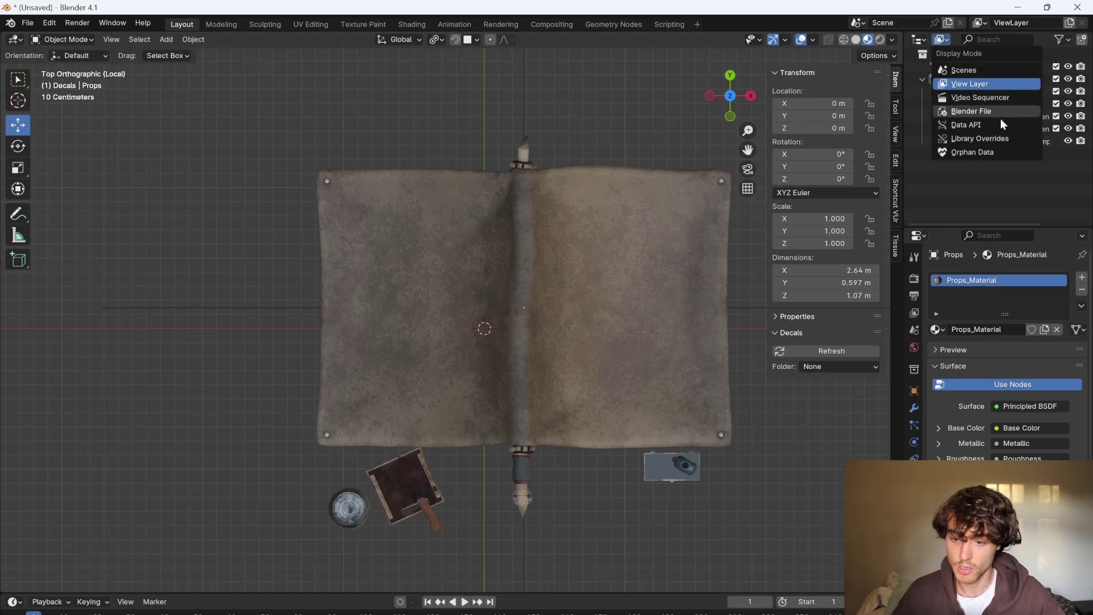
{"action": "left_click", "coordinate": [1012, 111]}
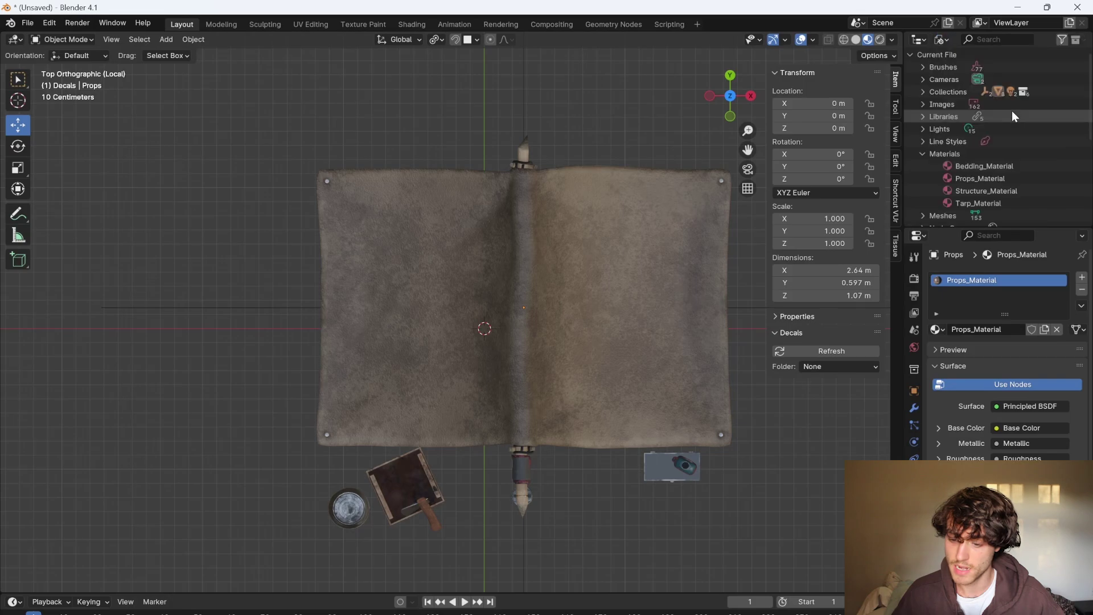
{"action": "left_click", "coordinate": [1008, 165]}
{"action": "scroll", "coordinate": [1006, 165], "scroll_direction": "down", "scroll_amount": 3}
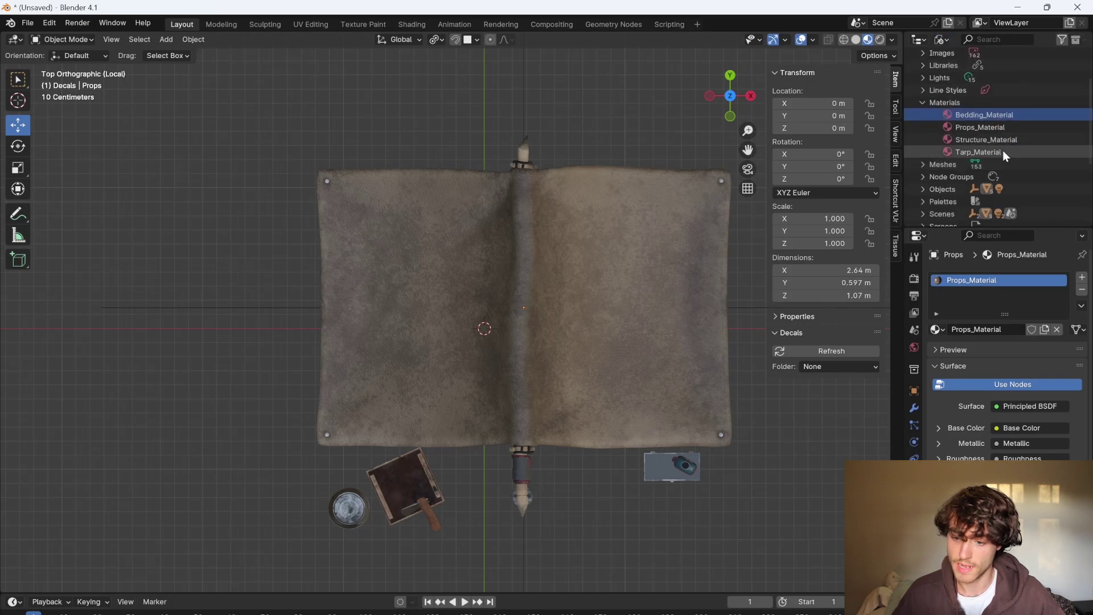
{"action": "left_click", "coordinate": [1005, 149], "text": "shift"}
{"action": "right_click", "coordinate": [1005, 149]}
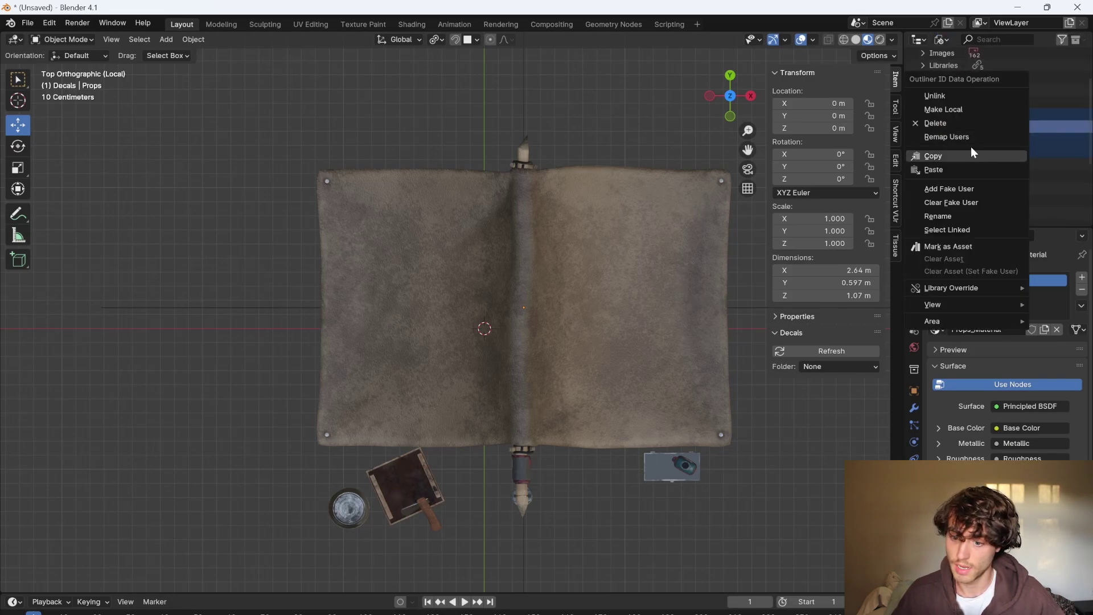
{"action": "left_click", "coordinate": [955, 123]}
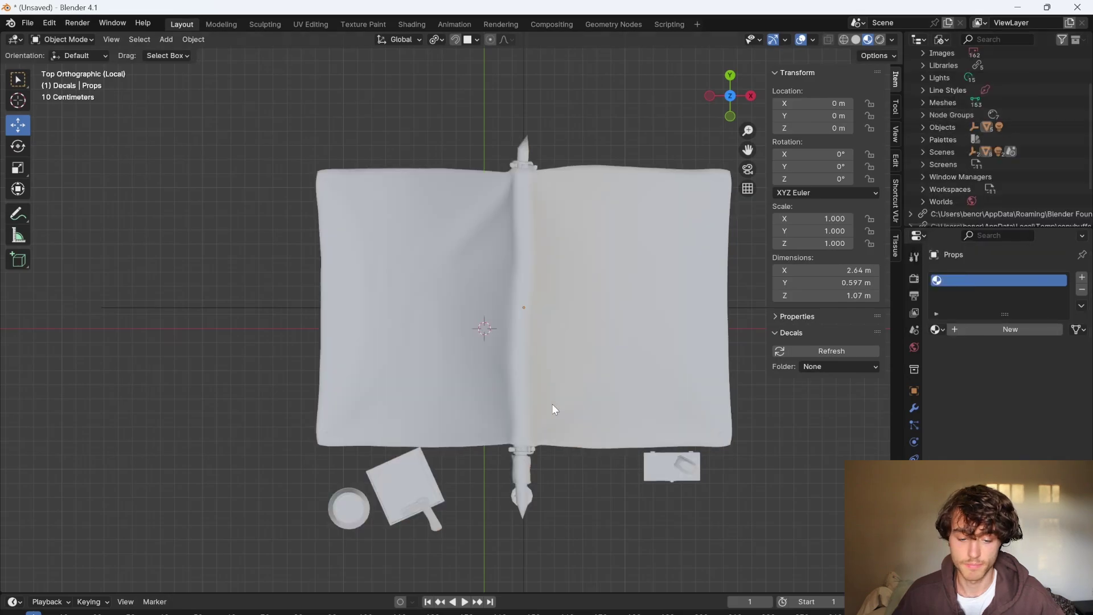
View the models in a perspective, Solid-shaded viewport with Cavity enabled.
{"action": "middle_click_drag", "start_coordinate": [548, 410], "coordinate": [892, 109]}
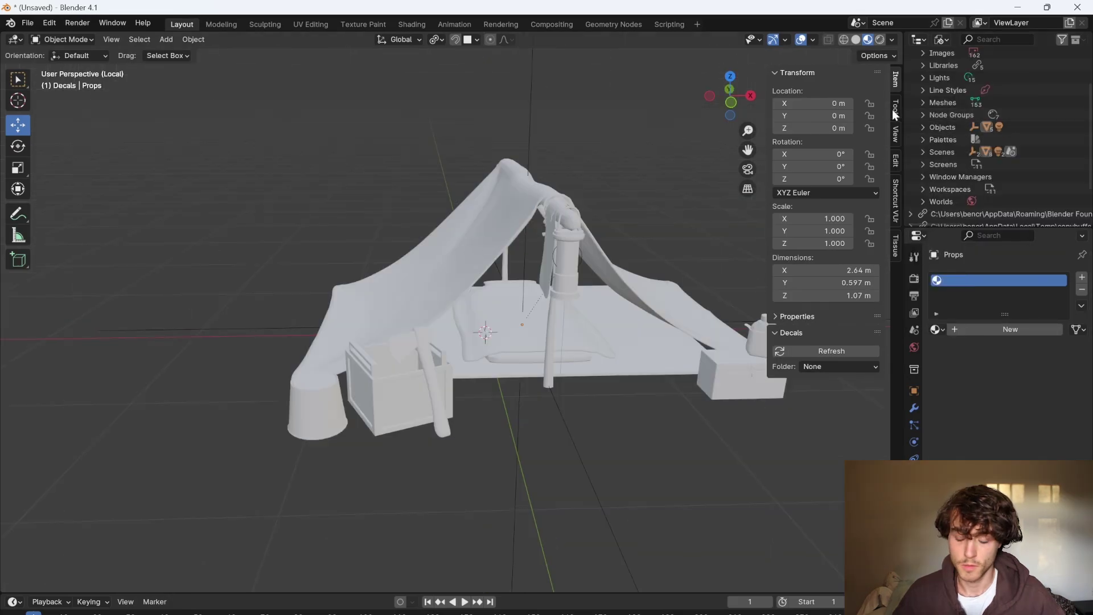
{"action": "left_click", "coordinate": [891, 42]}
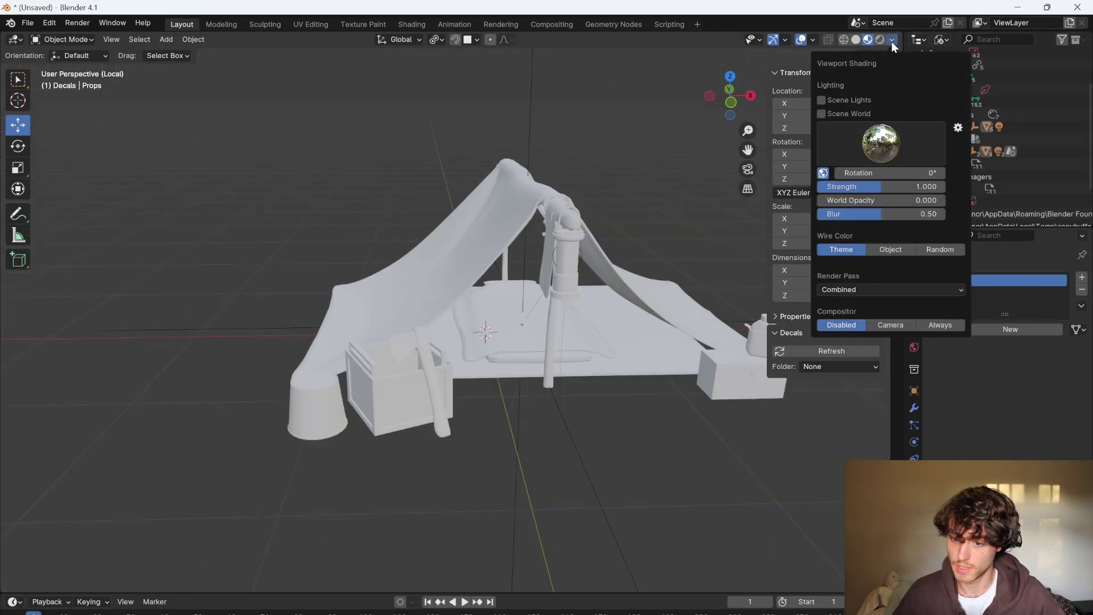
{"action": "left_click", "coordinate": [856, 39]}
{"action": "left_click", "coordinate": [822, 350]}
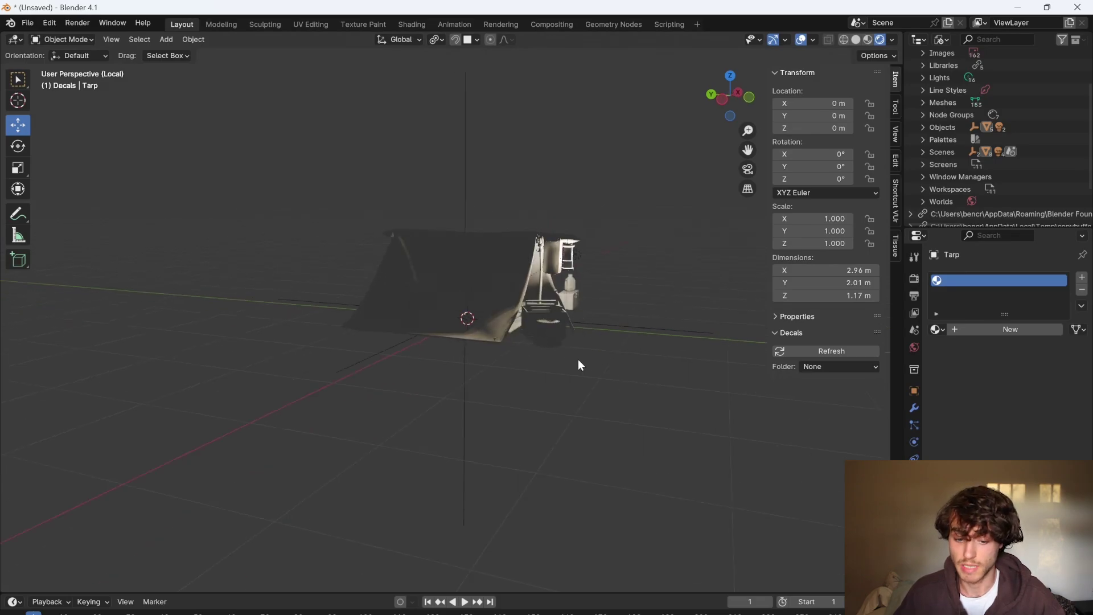
Add a point light, move it along Y toward the tent, and set Diffuse to 100.
{"action": "scroll", "coordinate": [605, 335], "scroll_direction": "up", "scroll_amount": 1}
{"action": "key", "text": "shift+a"}
{"action": "mouse_move", "coordinate": [599, 361]}
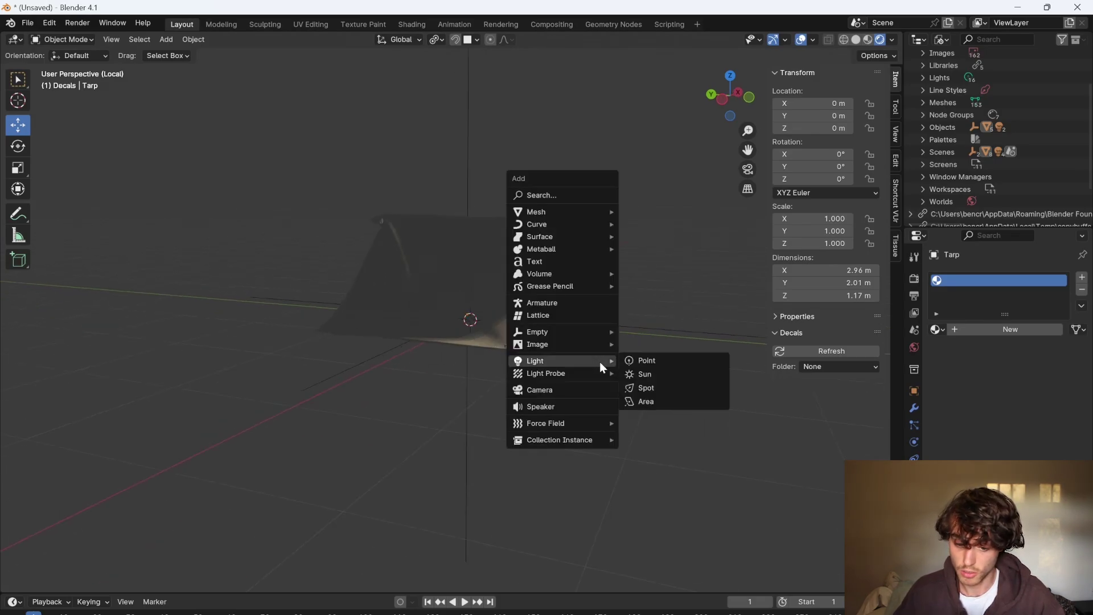
{"action": "left_click", "coordinate": [650, 360]}
{"action": "left_click_drag", "start_coordinate": [430, 312], "coordinate": [492, 318]}
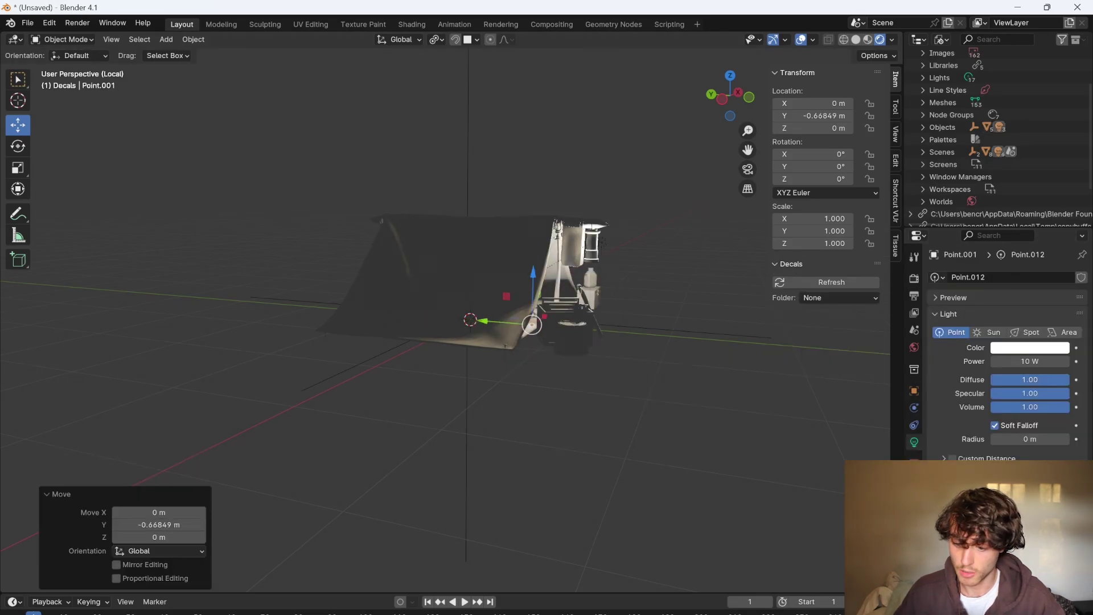
{"action": "left_click", "coordinate": [1025, 380]}
{"action": "type", "text": "100"}
{"action": "key", "text": "Return"}
Position the light at X -1.7726 m, Z 0.54814 m, then adjust Y and lower it about 0.11 m.
{"action": "middle_click_drag", "start_coordinate": [635, 328], "coordinate": [581, 364]}
{"action": "left_click_drag", "start_coordinate": [542, 340], "coordinate": [310, 287]}
{"action": "middle_click_drag", "start_coordinate": [389, 321], "coordinate": [306, 278]}
{"action": "key", "text": "g"}
{"action": "key", "text": "y"}
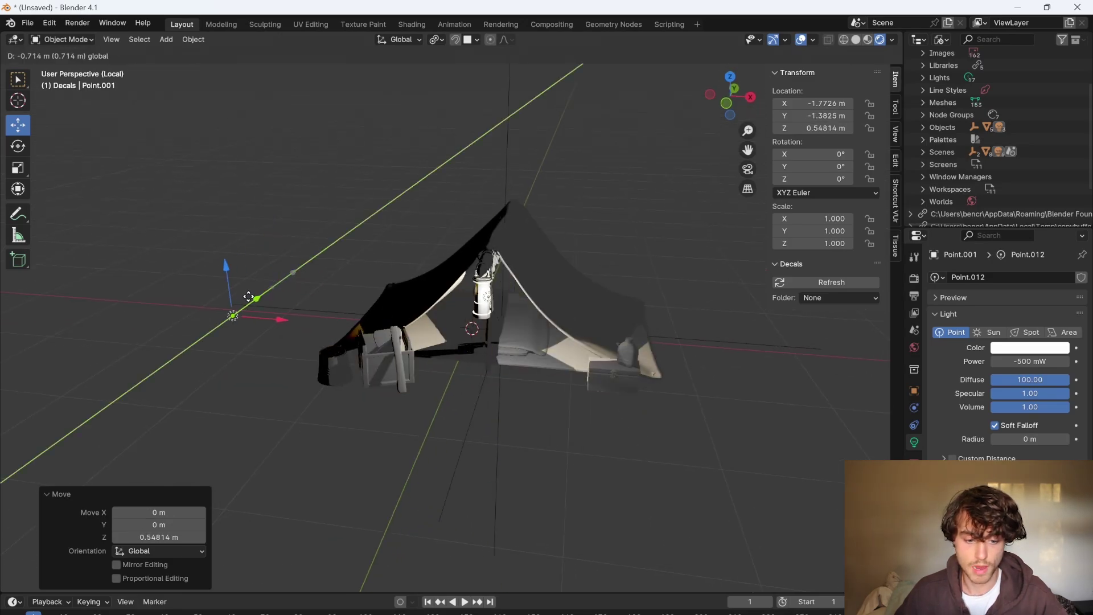
{"action": "left_click", "coordinate": [233, 309]}
{"action": "key", "text": "g"}
{"action": "key", "text": "z"}
{"action": "left_click", "coordinate": [212, 303]}
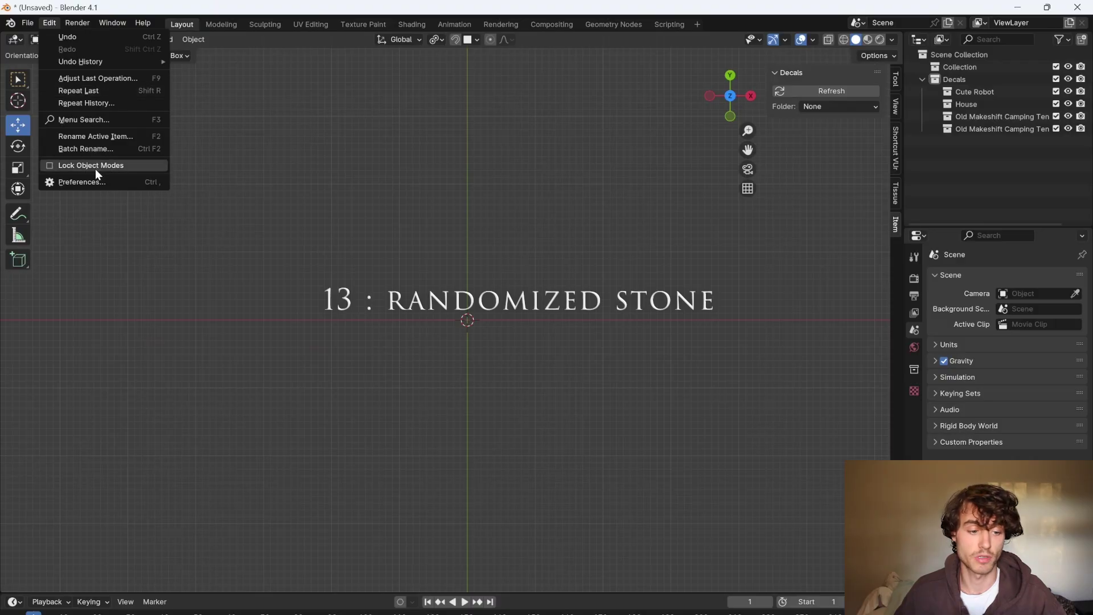
Enable the Add Mesh: Extra Objects add-on from the Preferences add-ons list.
{"action": "left_click", "coordinate": [95, 177]}
{"action": "left_click", "coordinate": [353, 67]}
{"action": "type", "text": "extr"}
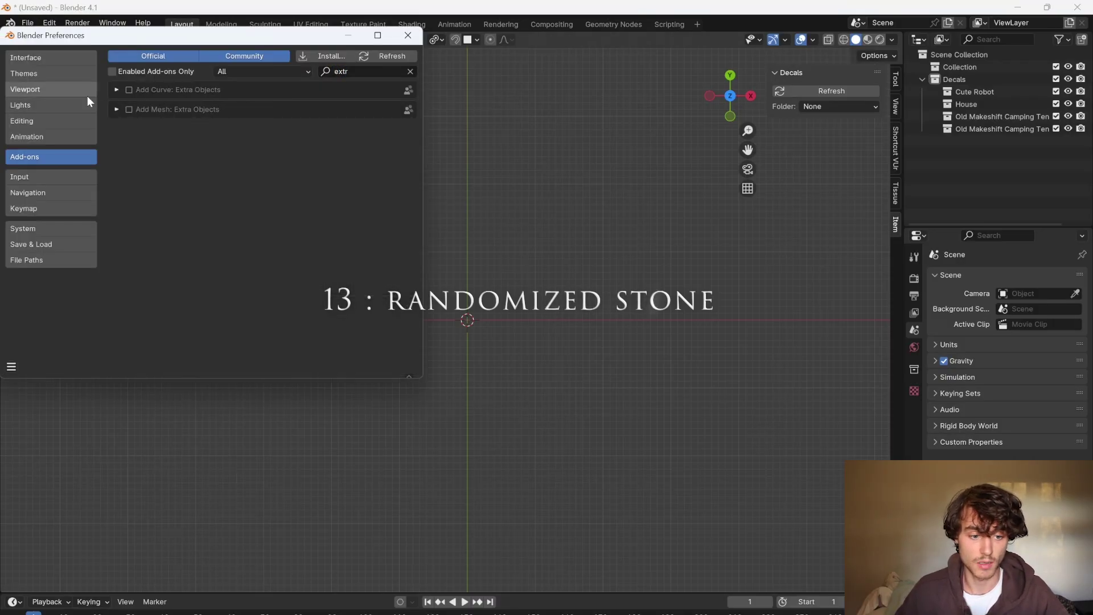
{"action": "left_click", "coordinate": [128, 110]}
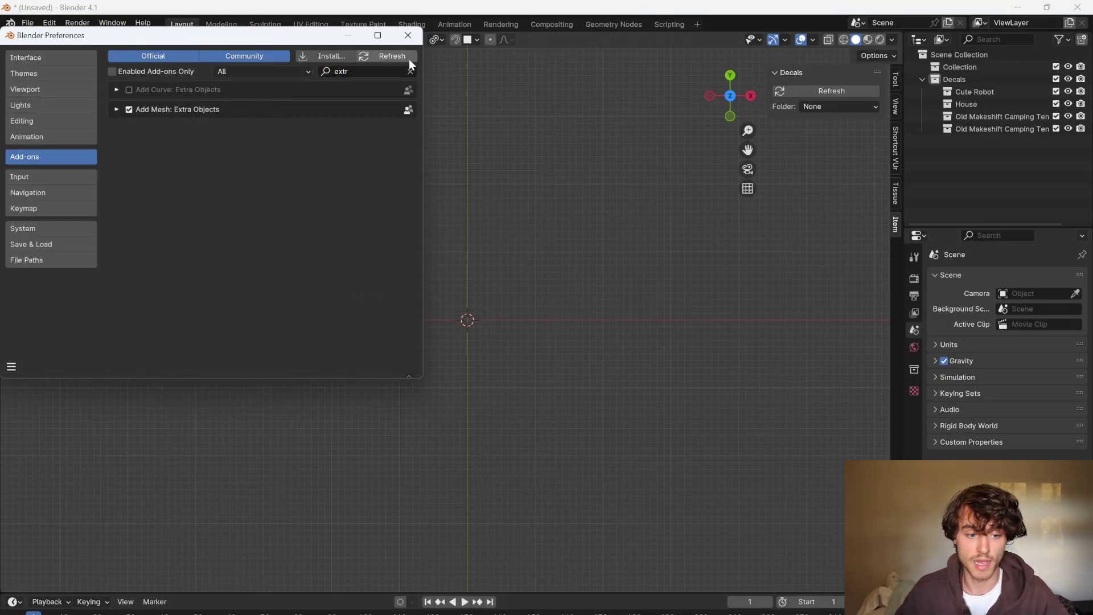
{"action": "left_click", "coordinate": [408, 35]}
Add a Wall Factory masonry wall with an arched opening and view it in perspective.
{"action": "key", "text": "shift+a"}
{"action": "mouse_move", "coordinate": [463, 264]}
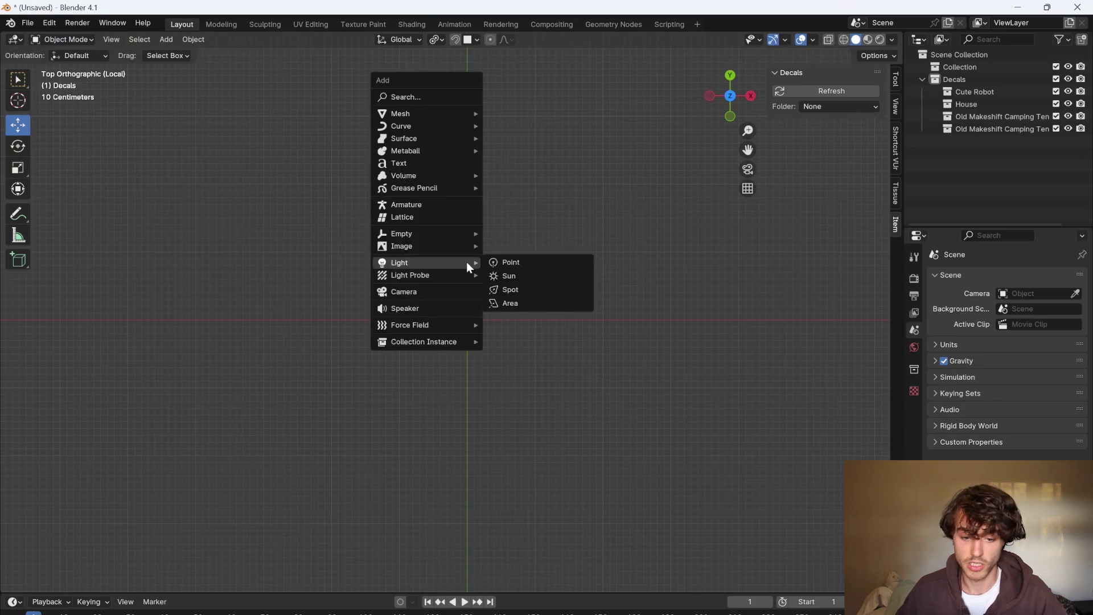
{"action": "mouse_move", "coordinate": [434, 112]}
{"action": "mouse_move", "coordinate": [550, 358]}
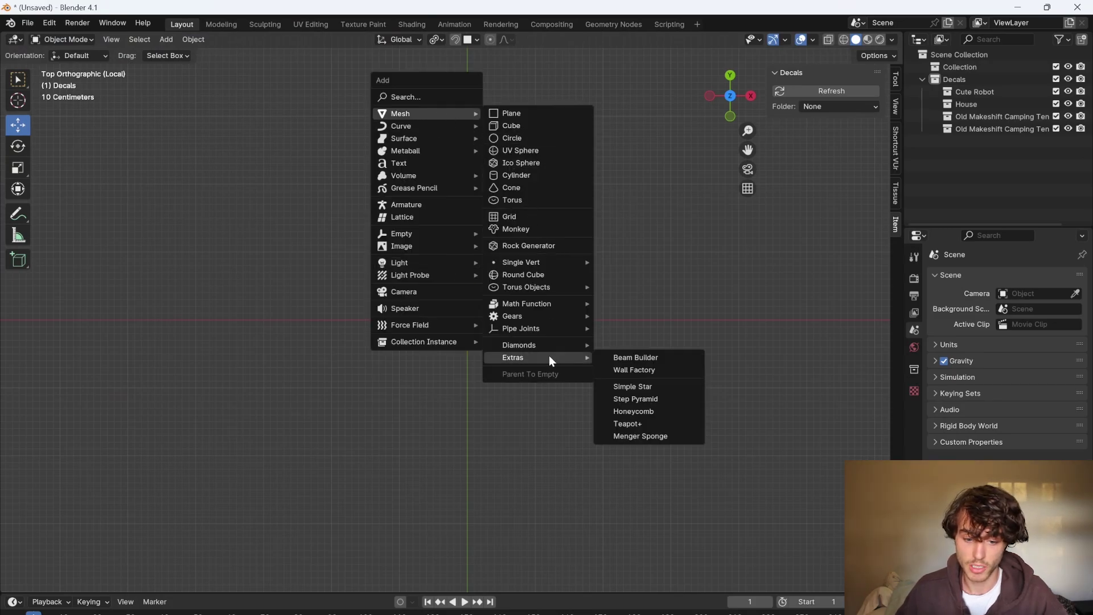
{"action": "left_click", "coordinate": [634, 370]}
{"action": "middle_click_drag", "start_coordinate": [645, 372], "coordinate": [598, 265]}
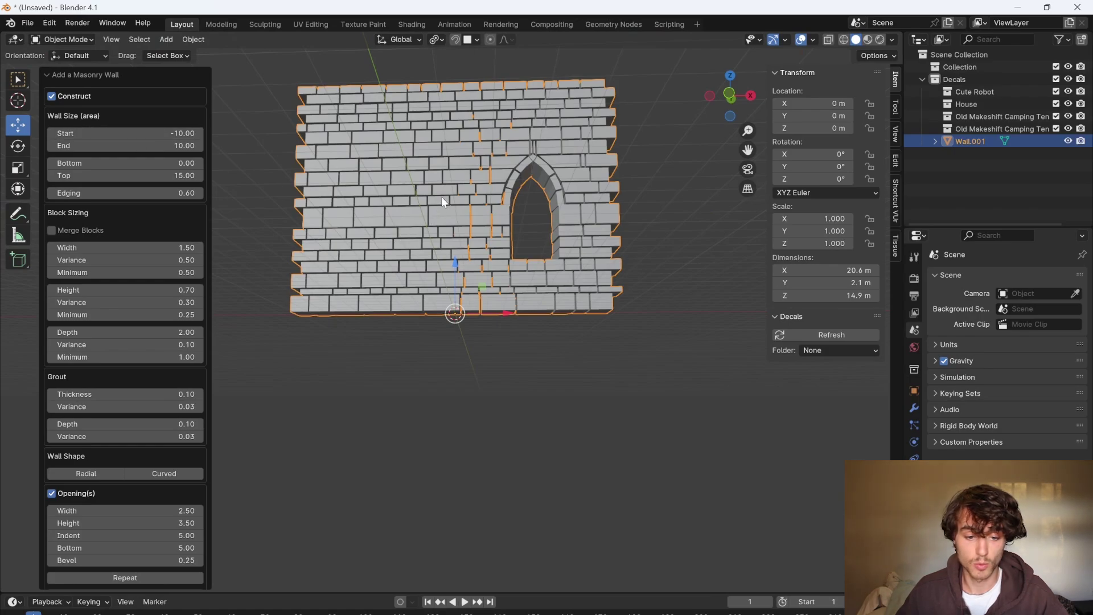
Randomize the wall's bricks in Edit Mode and scale them by 1.178.
{"action": "left_click", "coordinate": [445, 164]}
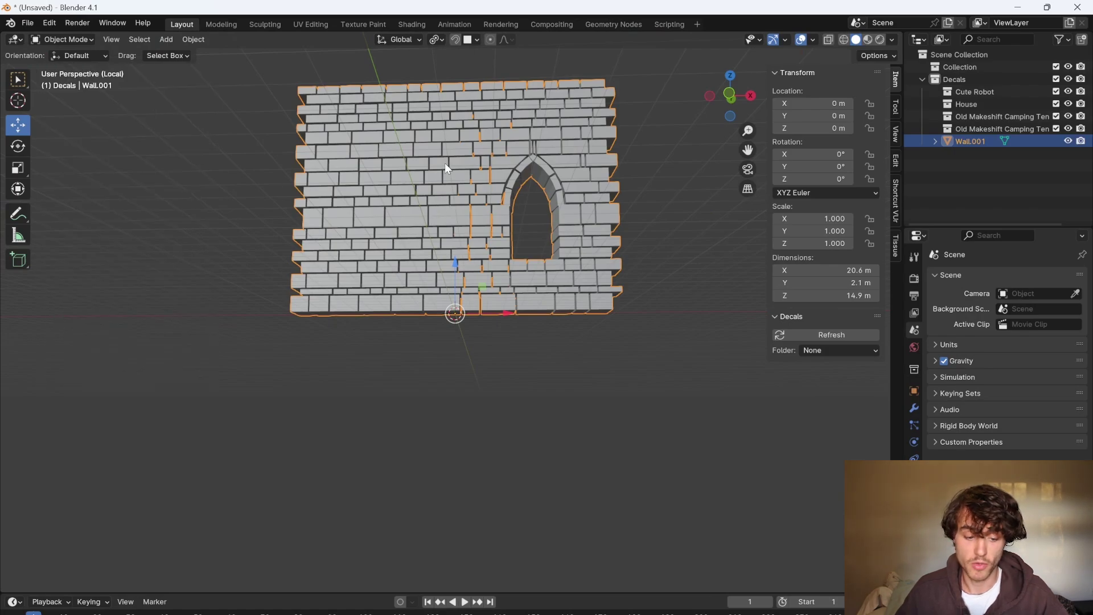
{"action": "key", "text": "Tab"}
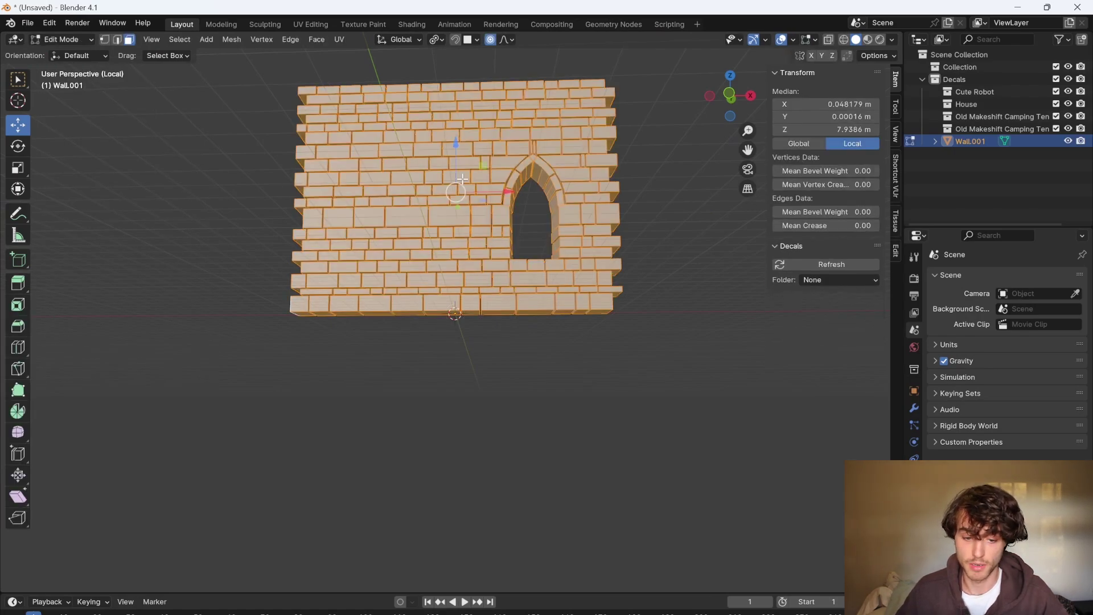
{"action": "key", "text": "F3"}
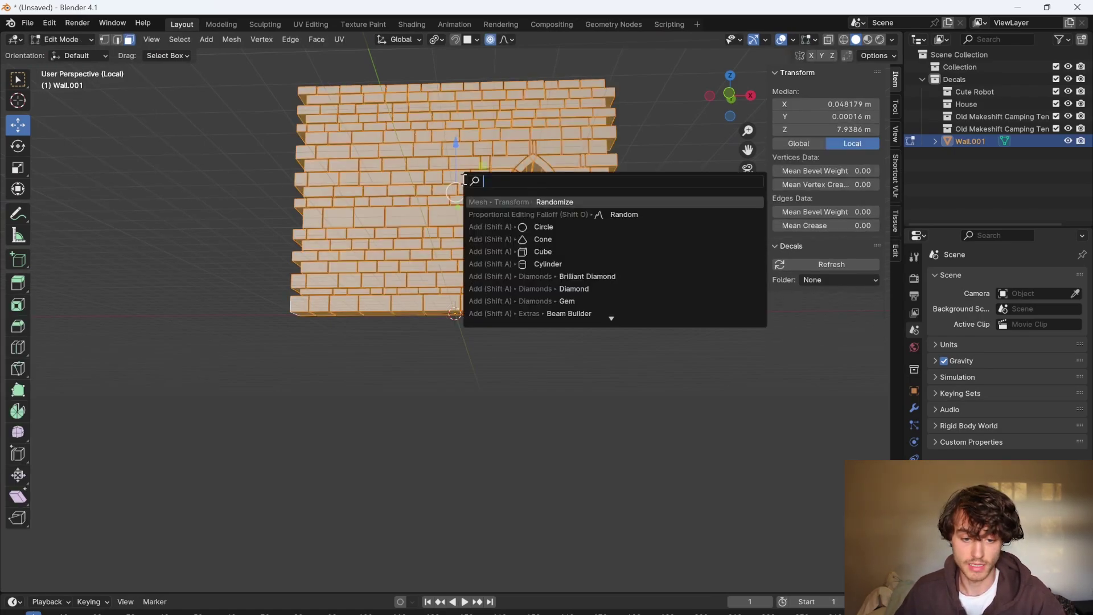
{"action": "type", "text": "ramd"}
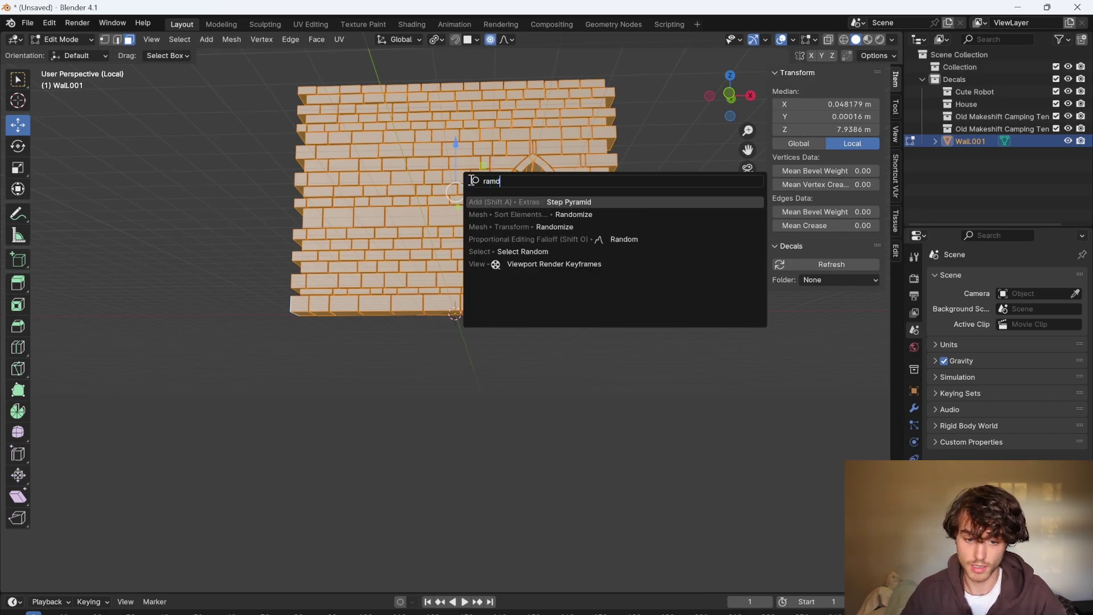
{"action": "left_click", "coordinate": [496, 225]}
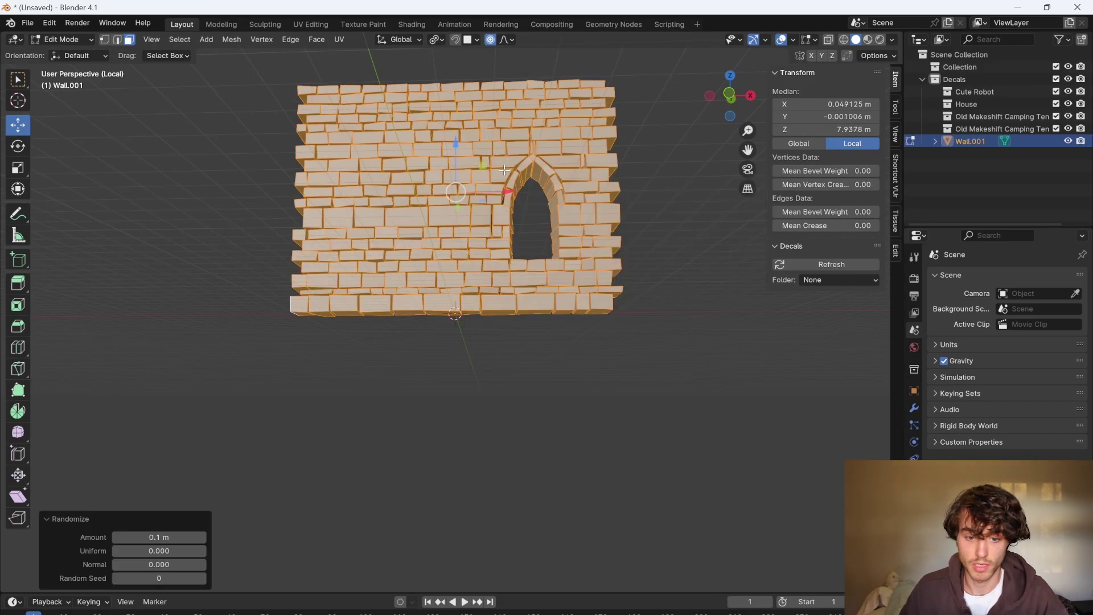
{"action": "key", "text": "s"}
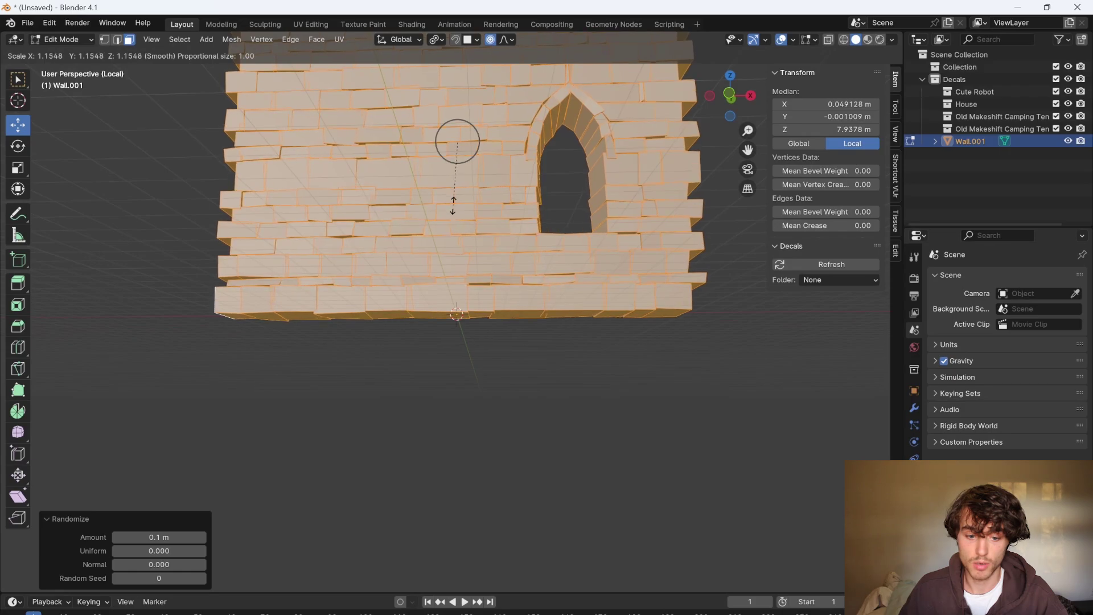
{"action": "left_click", "coordinate": [453, 206]}
Add a Bevel modifier to Wall.001 with 0.1 m amount, 1 segment and 30° angle limit.
{"action": "left_click", "coordinate": [436, 39]}
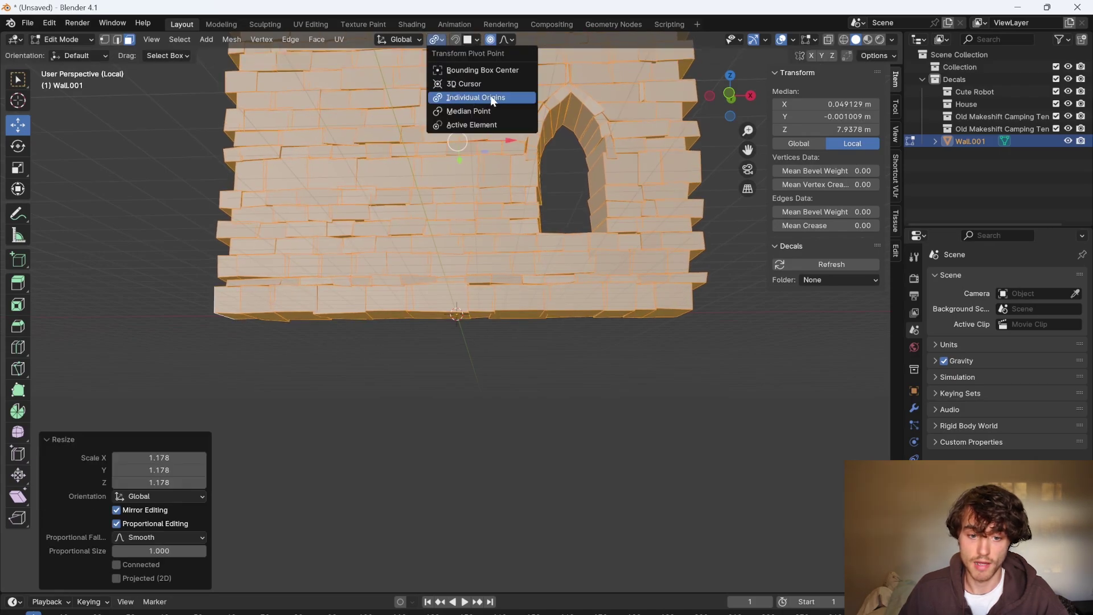
{"action": "key", "text": "alt+a"}
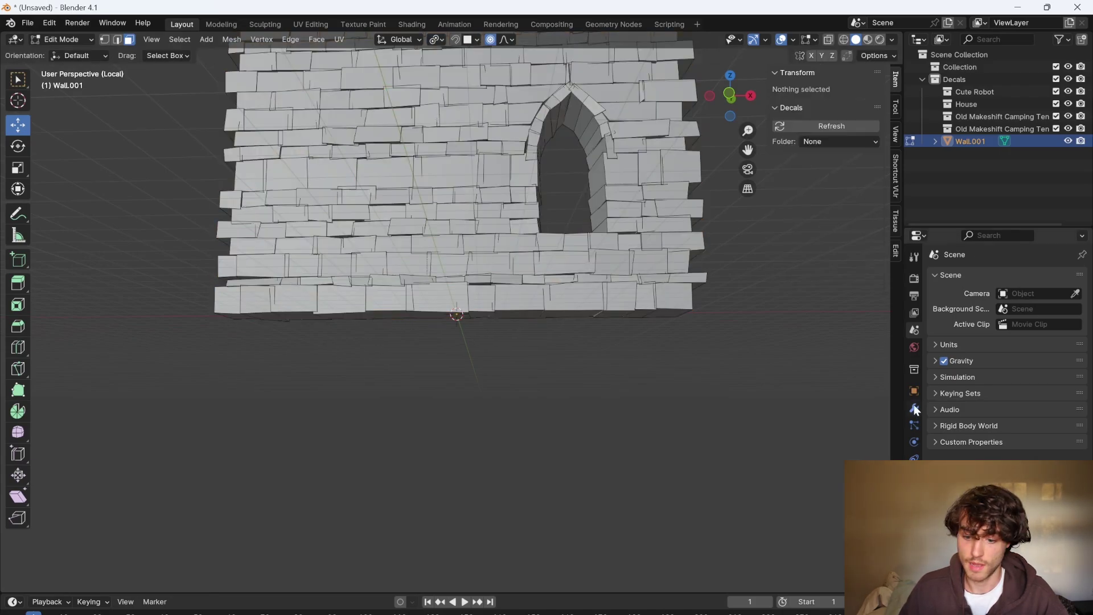
{"action": "left_click", "coordinate": [914, 407]}
{"action": "left_click", "coordinate": [995, 276]}
{"action": "left_click", "coordinate": [854, 277]}
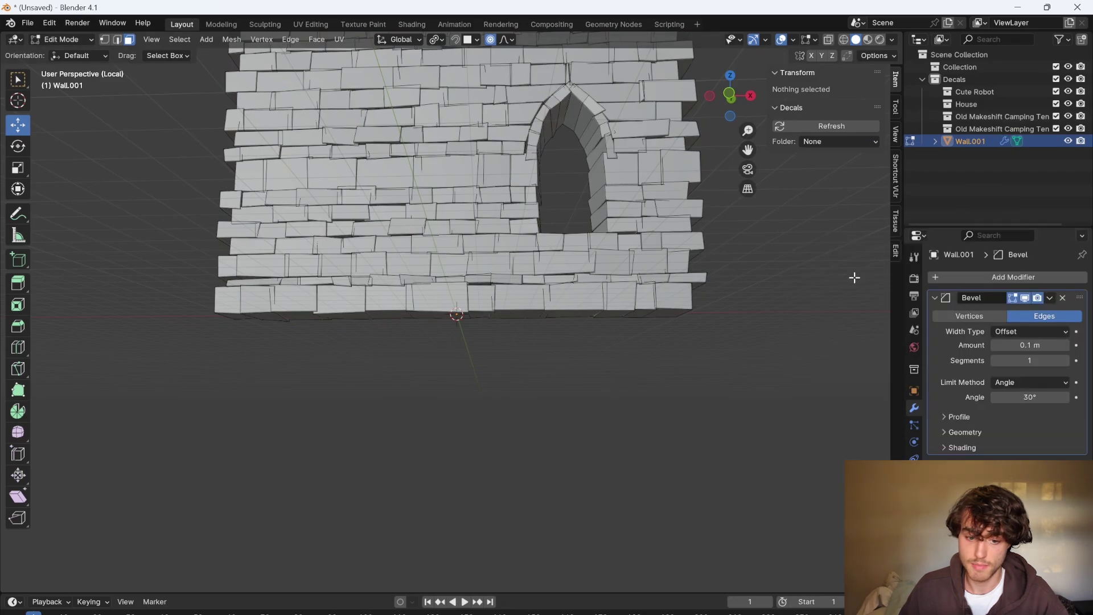
{"action": "key", "text": "Tab"}
{"action": "middle_click_drag", "start_coordinate": [483, 297], "coordinate": [583, 295]}
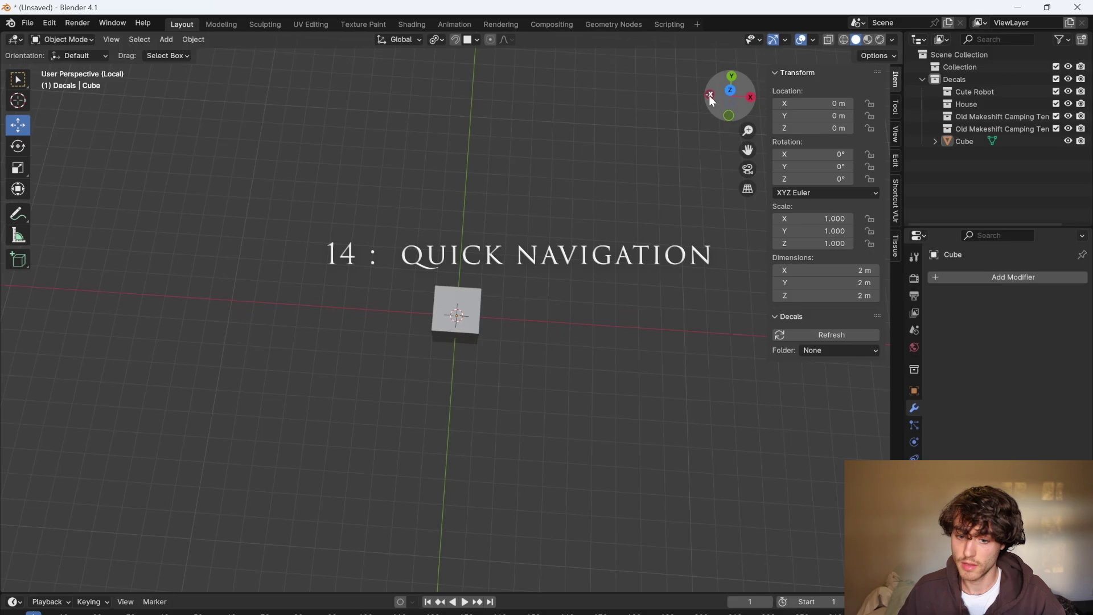
Snap the view to Left, Back and Top, then orbit with snapping into top orthographic.
{"action": "left_click", "coordinate": [710, 95]}
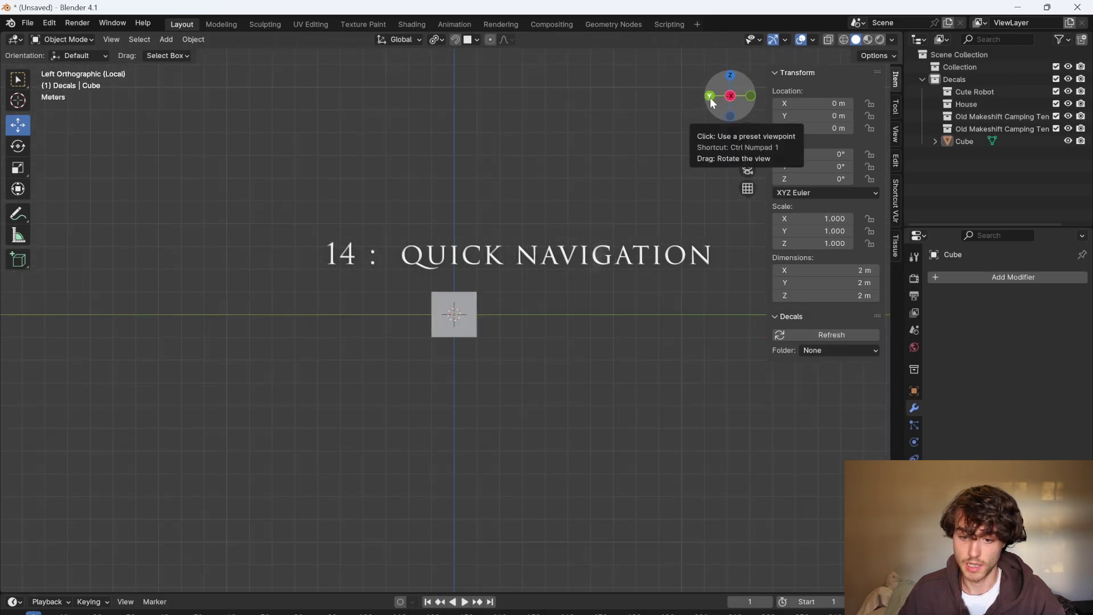
{"action": "left_click", "coordinate": [709, 99]}
{"action": "left_click", "coordinate": [728, 78]}
{"action": "left_click_drag", "start_coordinate": [725, 85], "coordinate": [757, 39]}
{"action": "left_click_drag", "start_coordinate": [453, 289], "coordinate": [453, 313]}
{"action": "middle_click_drag", "start_coordinate": [504, 309], "coordinate": [434, 254], "text": "alt"}
{"action": "left_click_drag", "start_coordinate": [434, 256], "coordinate": [345, 223], "text": "alt"}
Cycle viewport shading through Wireframe and Rendered, ending back on Solid.
{"action": "key", "text": "z"}
{"action": "left_click", "coordinate": [375, 300]}
{"action": "key", "text": "z"}
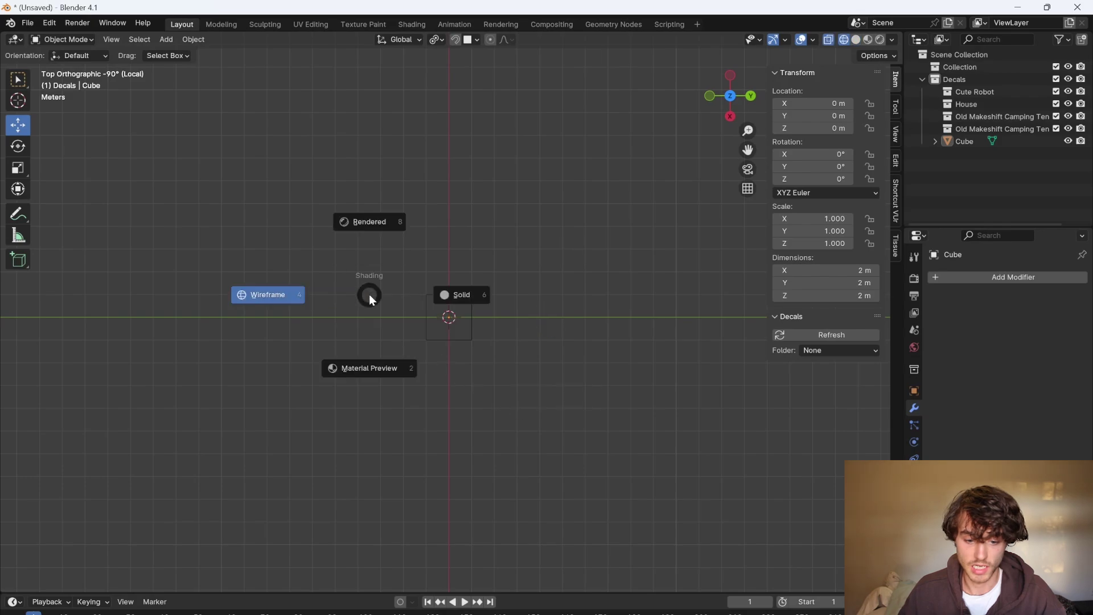
{"action": "left_click", "coordinate": [402, 163]}
{"action": "key", "text": "z"}
{"action": "left_click", "coordinate": [516, 173]}
Switch viewport shading to Material Preview, then to Wireframe.
{"action": "key", "text": "z"}
{"action": "left_click", "coordinate": [455, 333]}
{"action": "key", "text": "z"}
{"action": "left_click", "coordinate": [209, 304]}
{"action": "middle_click_drag", "start_coordinate": [210, 304], "coordinate": [156, 254]}
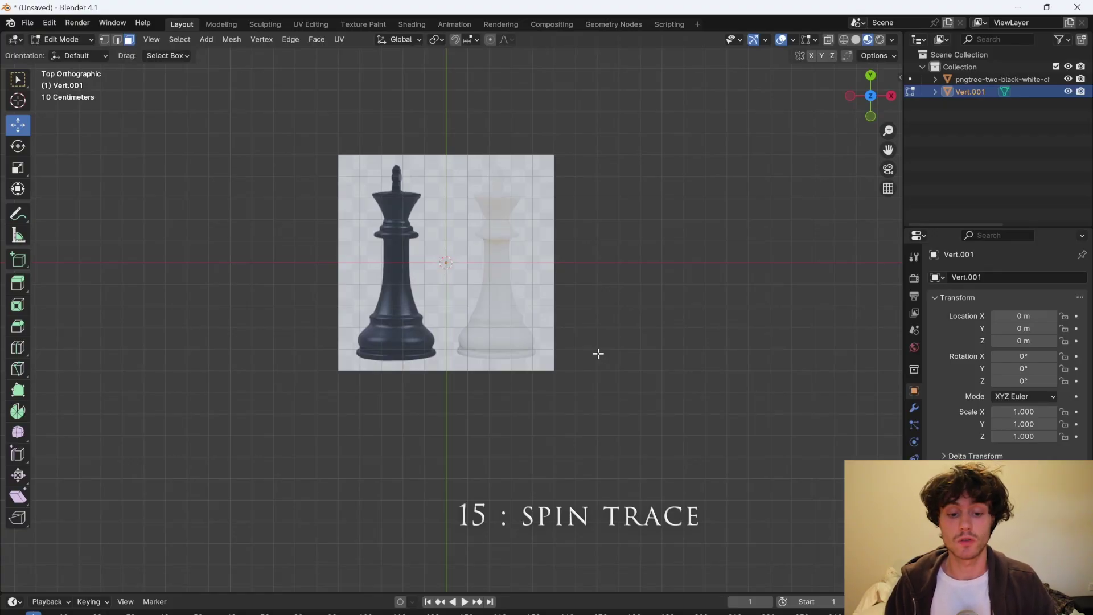
Add a cylinder mesh and select its top face.
{"action": "key", "text": "shift+a"}
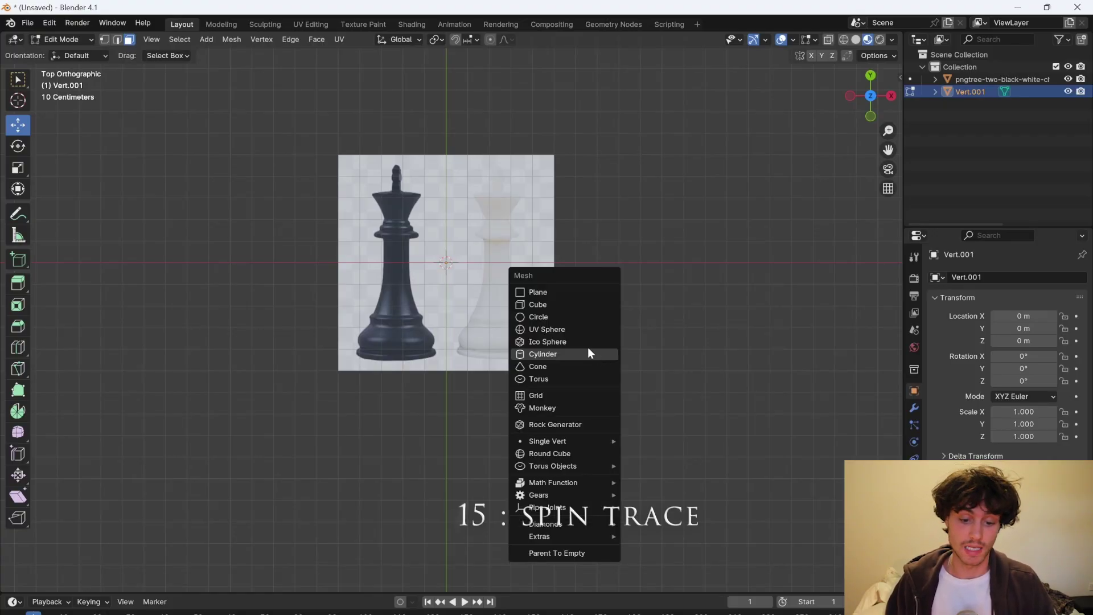
{"action": "left_click", "coordinate": [566, 354]}
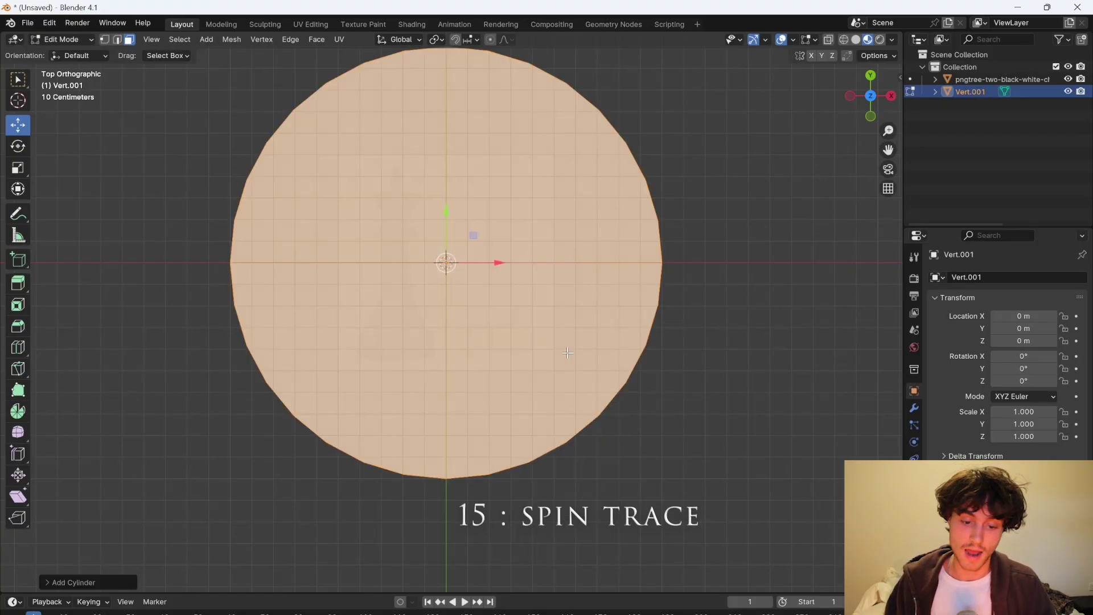
{"action": "middle_click_drag", "start_coordinate": [560, 341], "coordinate": [541, 279]}
{"action": "left_click", "coordinate": [519, 219]}
Repeatedly extrude and scale the cylinder's top face into a stacked shape.
{"action": "key", "text": "e"}
{"action": "left_click", "coordinate": [516, 176]}
{"action": "key", "text": "s"}
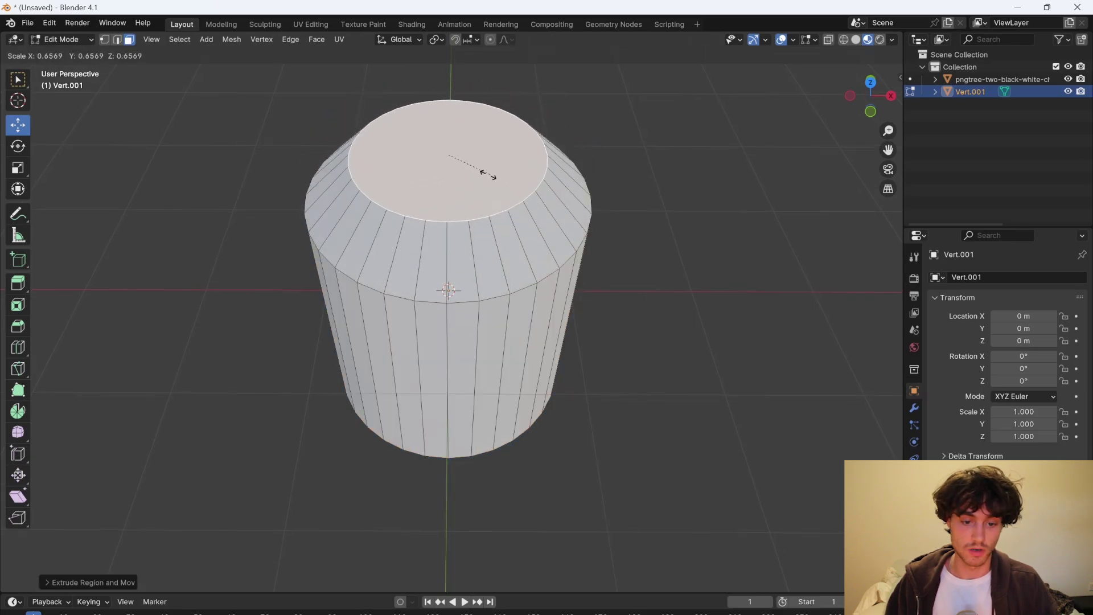
{"action": "scroll", "coordinate": [543, 111], "scroll_direction": "down", "scroll_amount": 4}
{"action": "left_click", "coordinate": [545, 111]}
{"action": "key", "text": "e"}
{"action": "left_click", "coordinate": [536, 68]}
{"action": "key", "text": "s"}
{"action": "left_click", "coordinate": [506, 88]}
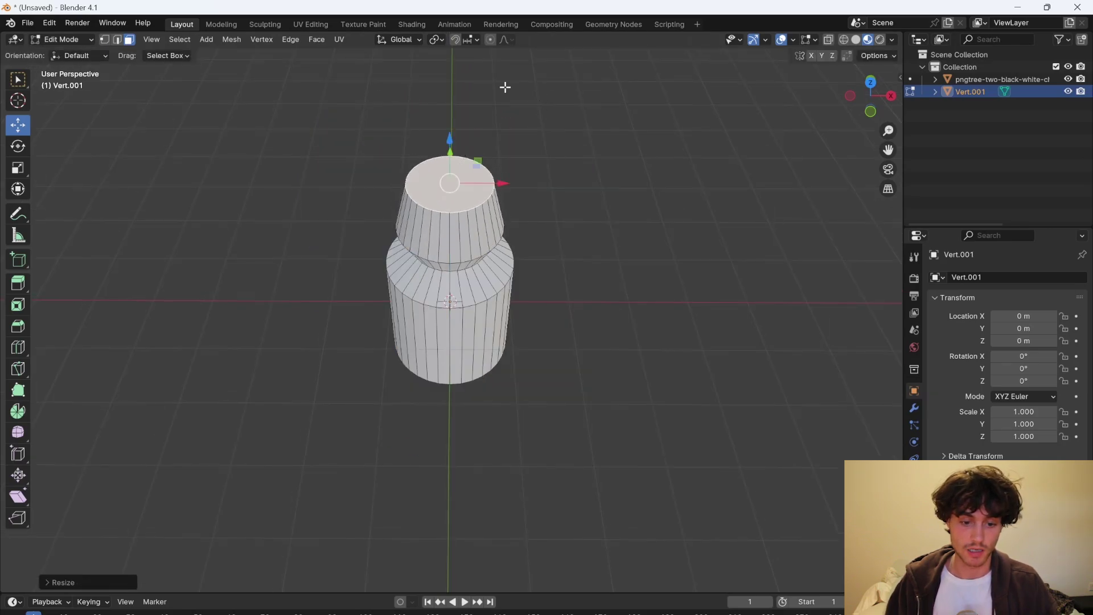
{"action": "key", "text": "e"}
{"action": "left_click", "coordinate": [504, 65]}
Delete the stacked cylinder object and look down on the chess image from top view.
{"action": "key", "text": "s"}
{"action": "key", "text": "x"}
{"action": "left_click", "coordinate": [616, 176]}
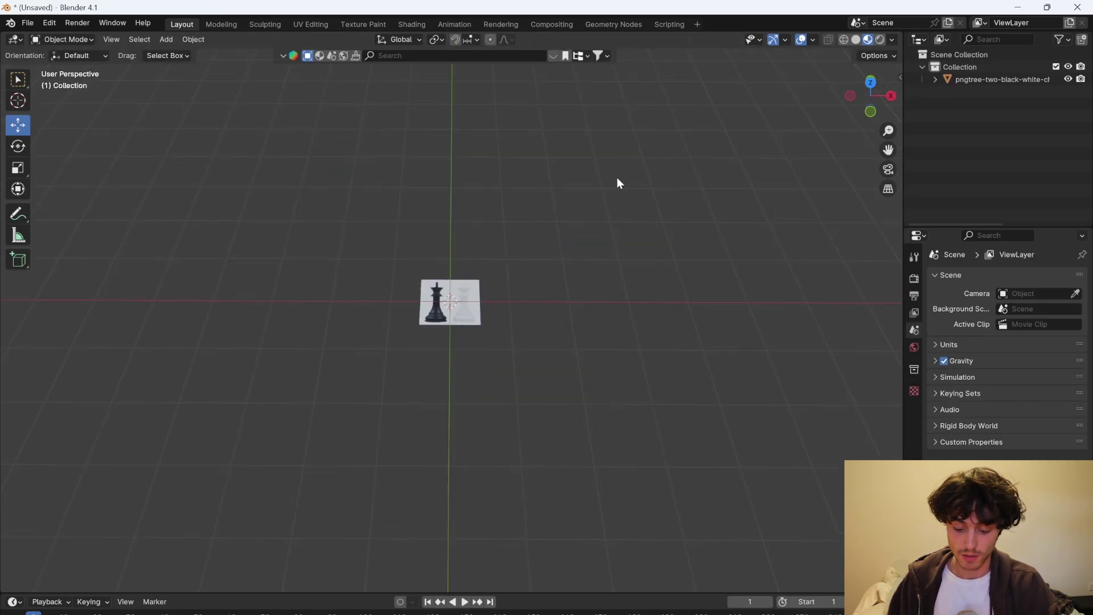
{"action": "key", "text": "KP_7"}
{"action": "scroll", "coordinate": [486, 296], "scroll_direction": "up", "scroll_amount": 6}
Add a Single Vert mesh object.
{"action": "key", "text": "shift+a"}
{"action": "mouse_move", "coordinate": [489, 291]}
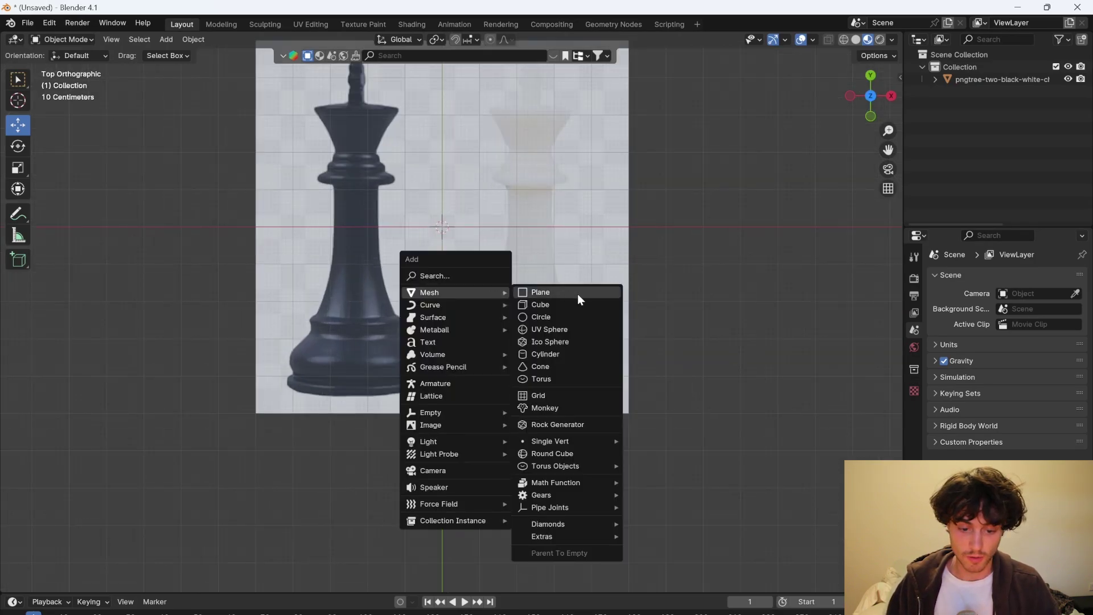
{"action": "mouse_move", "coordinate": [548, 439]}
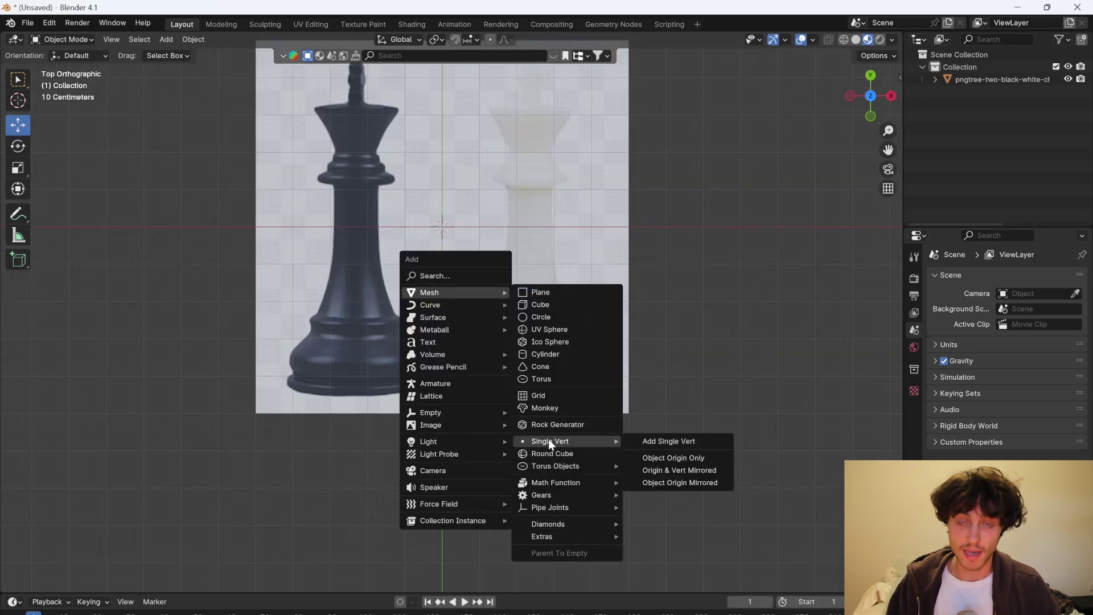
{"action": "left_click", "coordinate": [647, 440]}
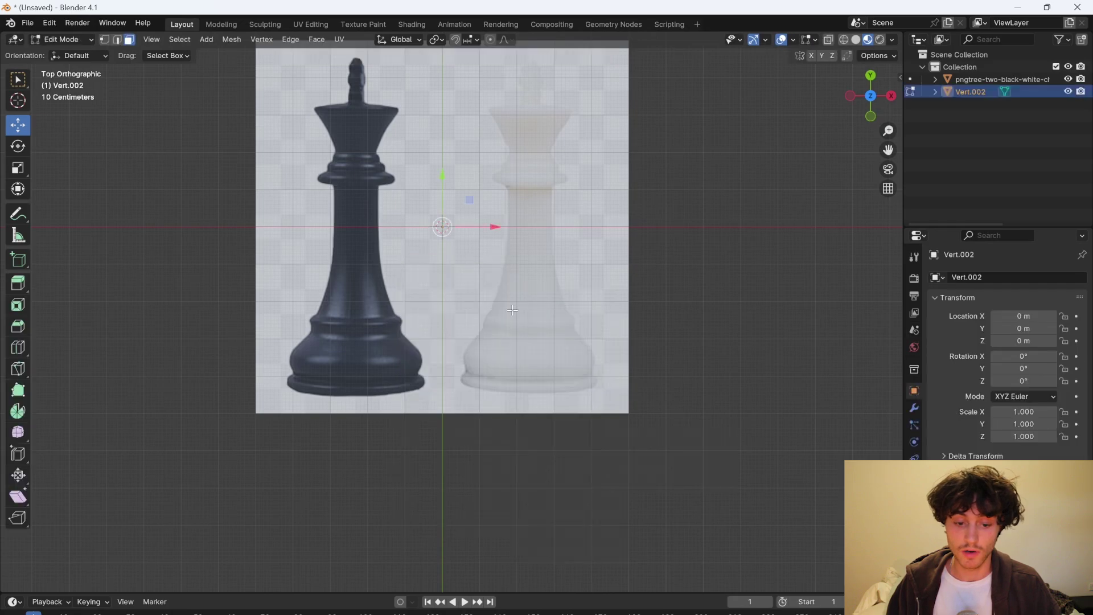
Move the vertex to the white piece's base and extrude the first outline vertex.
{"action": "key", "text": "g"}
{"action": "scroll", "coordinate": [456, 291], "scroll_direction": "up", "scroll_amount": 4}
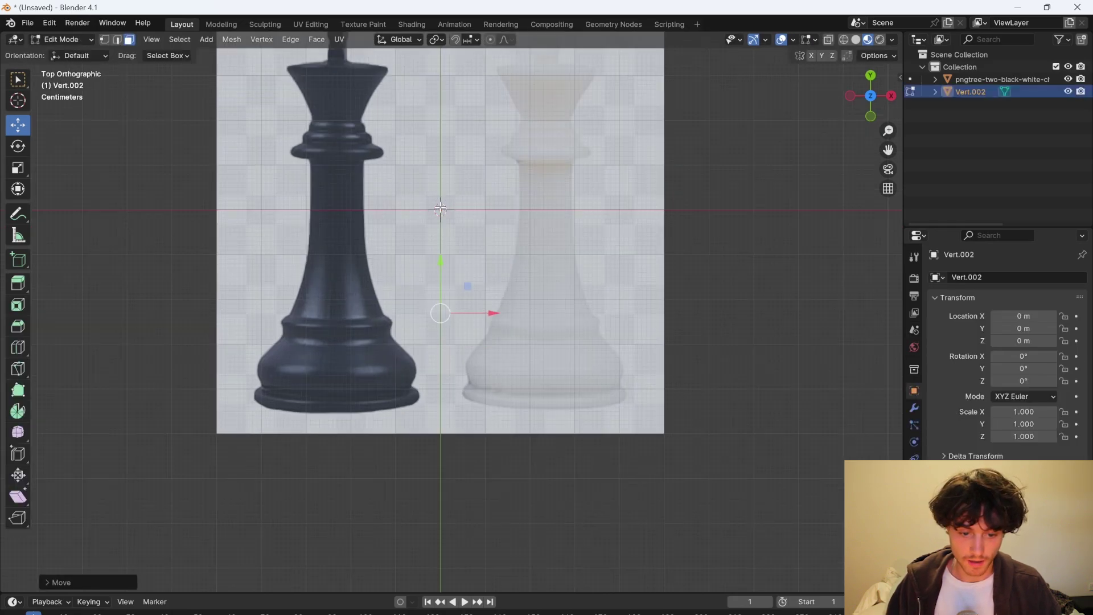
{"action": "left_click_drag", "start_coordinate": [433, 320], "coordinate": [435, 402]}
{"action": "left_click", "coordinate": [530, 439]}
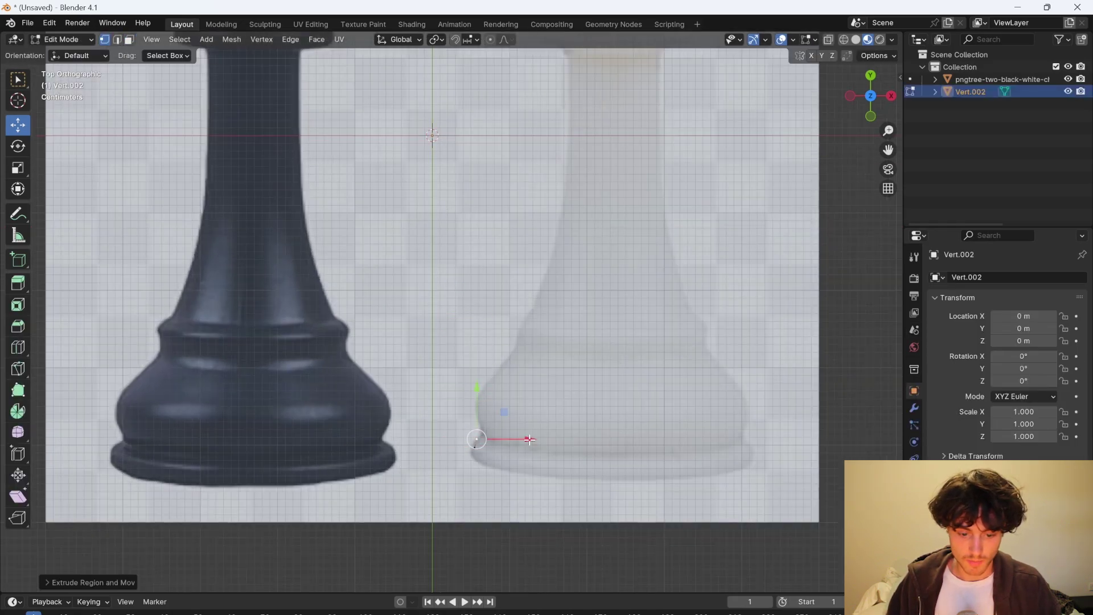
{"action": "key", "text": "e"}
{"action": "left_click", "coordinate": [535, 437]}
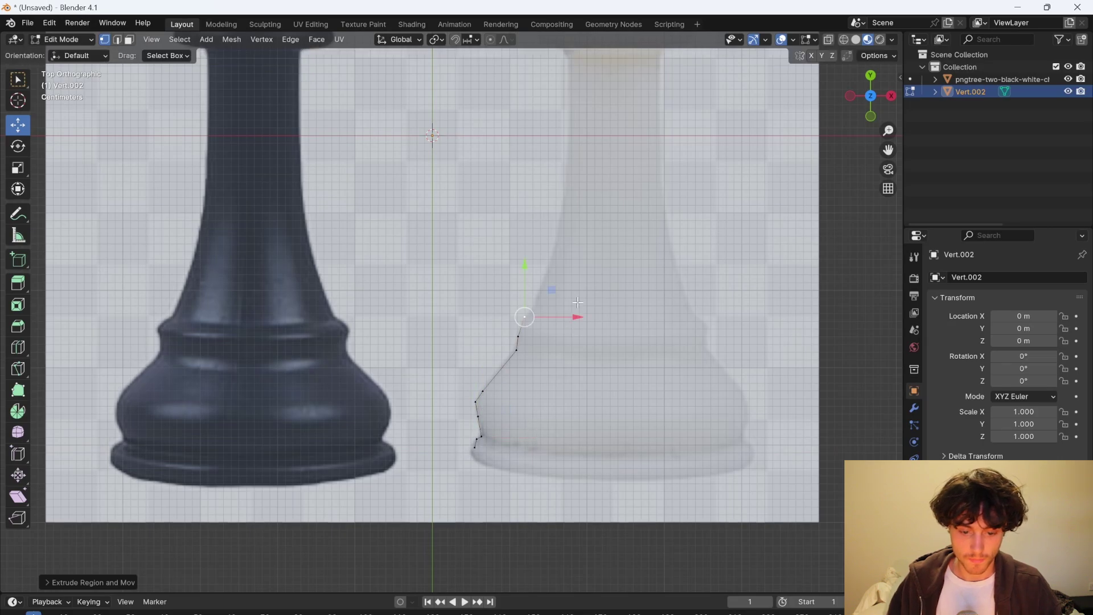
Extrude further vertices up the white piece's silhouette to its top.
{"action": "scroll", "coordinate": [622, 74], "scroll_direction": "down", "scroll_amount": 3}
{"action": "scroll", "coordinate": [591, 236], "scroll_direction": "up", "scroll_amount": 4}
{"action": "key", "text": "e"}
{"action": "left_click", "coordinate": [591, 236]}
{"action": "key", "text": "e"}
{"action": "left_click", "coordinate": [552, 106]}
{"action": "middle_click_drag", "start_coordinate": [626, 142], "coordinate": [626, 203], "text": "shift"}
{"action": "scroll", "coordinate": [626, 203], "scroll_direction": "down", "scroll_amount": 1}
Select the whole profile and rotate it 90° around the X axis.
{"action": "key", "text": "a"}
{"action": "scroll", "coordinate": [633, 192], "scroll_direction": "down", "scroll_amount": 3}
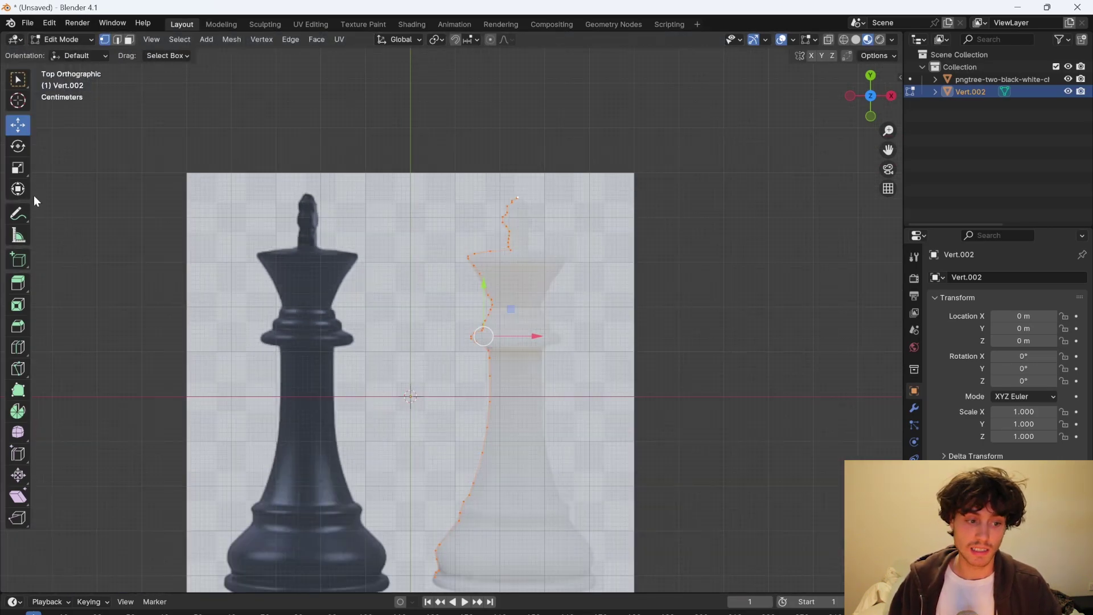
{"action": "left_click", "coordinate": [19, 151]}
{"action": "left_click_drag", "start_coordinate": [482, 324], "coordinate": [483, 339]}
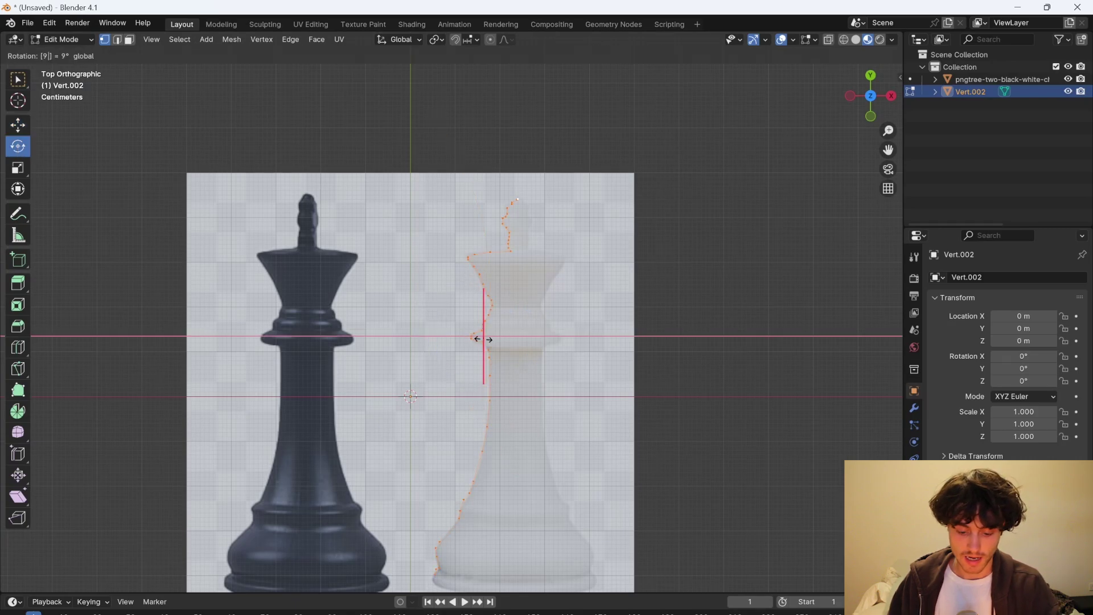
{"action": "key", "text": "Return"}
{"action": "scroll", "coordinate": [548, 366], "scroll_direction": "down", "scroll_amount": 4}
Lower the profile and shift it left toward the centre axis.
{"action": "left_click", "coordinate": [17, 125]}
{"action": "left_click_drag", "start_coordinate": [466, 273], "coordinate": [467, 303]}
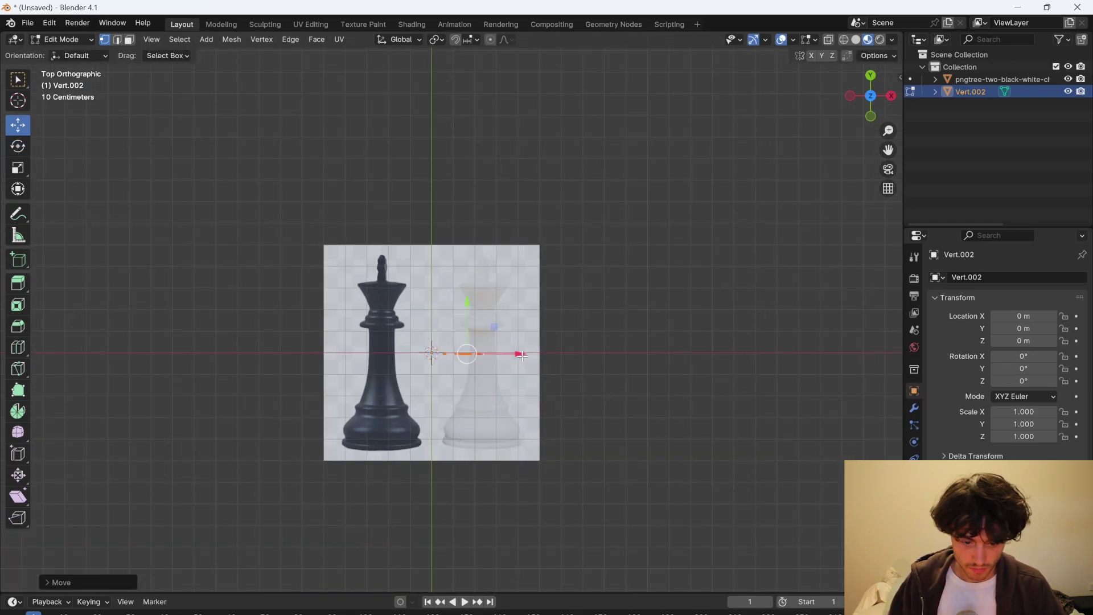
{"action": "left_click_drag", "start_coordinate": [520, 354], "coordinate": [465, 373]}
{"action": "middle_click_drag", "start_coordinate": [465, 372], "coordinate": [297, 303]}
Spin the profile a full turn into a chess piece and raise it along Z above the image.
{"action": "left_click", "coordinate": [19, 410]}
{"action": "left_click_drag", "start_coordinate": [363, 291], "coordinate": [360, 265]}
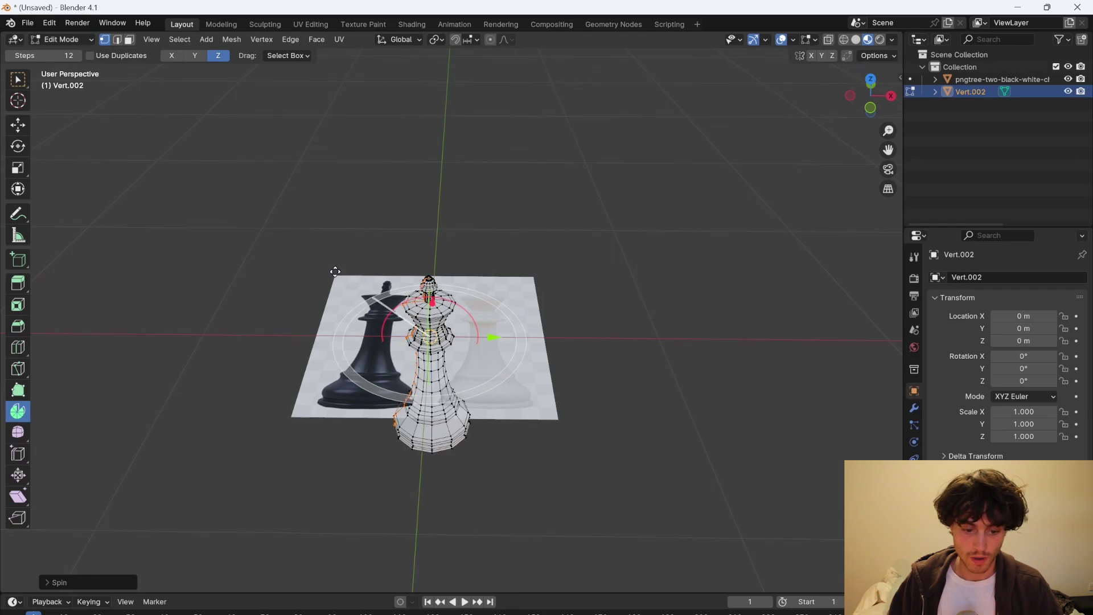
{"action": "key", "text": "Tab"}
{"action": "key", "text": "g"}
{"action": "key", "text": "z"}
{"action": "left_click", "coordinate": [421, 176]}
Apply Shade Smooth to the chess piece.
{"action": "right_click", "coordinate": [419, 171]}
{"action": "left_click", "coordinate": [411, 181]}
{"action": "middle_click_drag", "start_coordinate": [450, 204], "coordinate": [565, 245]}
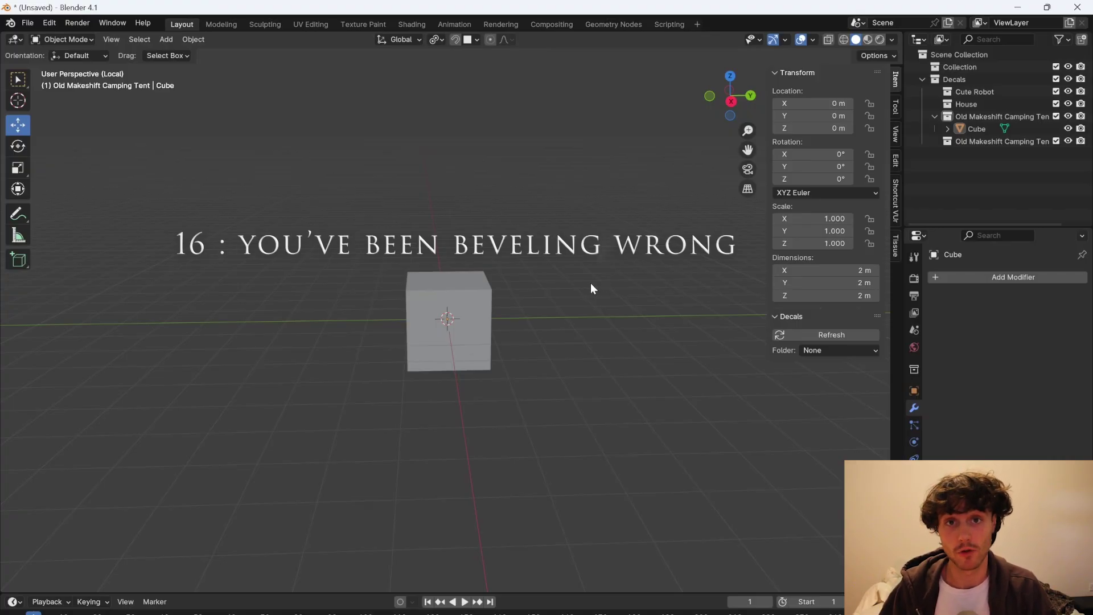
{"action": "left_click", "coordinate": [475, 283]}
{"action": "key", "text": "Tab"}
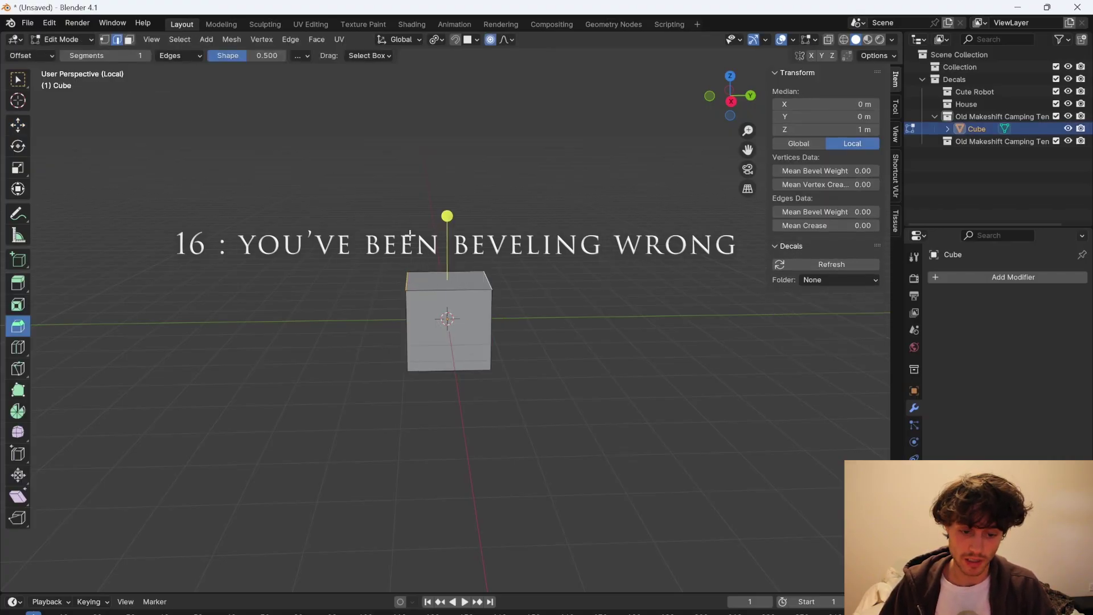
{"action": "left_click_drag", "start_coordinate": [446, 211], "coordinate": [430, 181]}
Undo back to the plain cube and enable the LoopTools add-on in Preferences.
{"action": "key", "text": "Tab"}
{"action": "key", "text": "ctrl+z"}
{"action": "key", "text": "ctrl+z"}
{"action": "key", "text": "ctrl+z"}
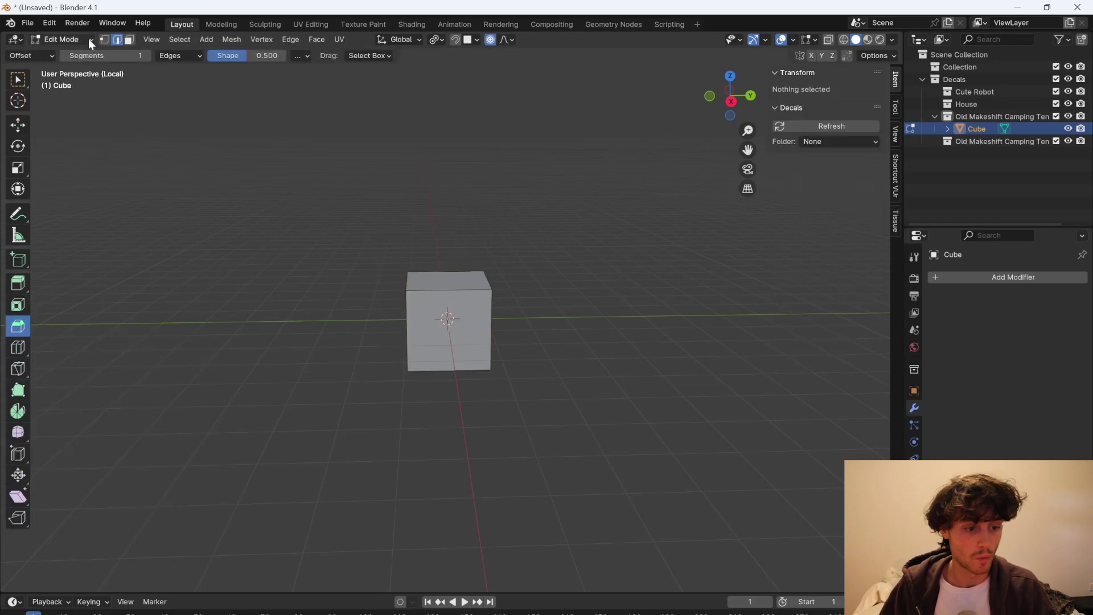
{"action": "left_click", "coordinate": [56, 21]}
{"action": "left_click", "coordinate": [82, 181]}
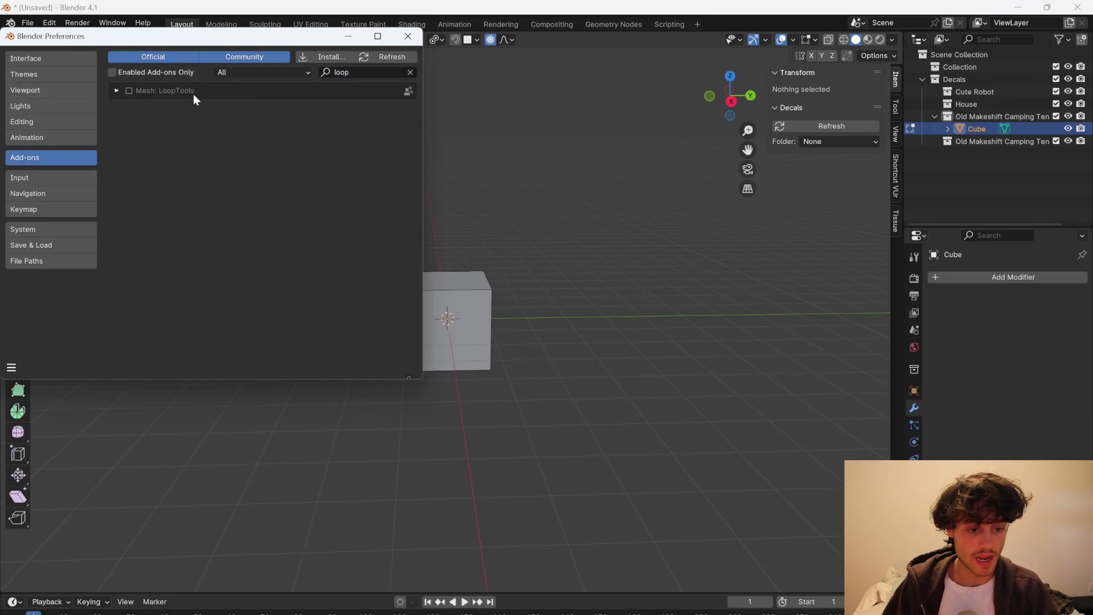
{"action": "left_click", "coordinate": [128, 90]}
Delete the cube's top face and select the open rim edges.
{"action": "left_click", "coordinate": [454, 275]}
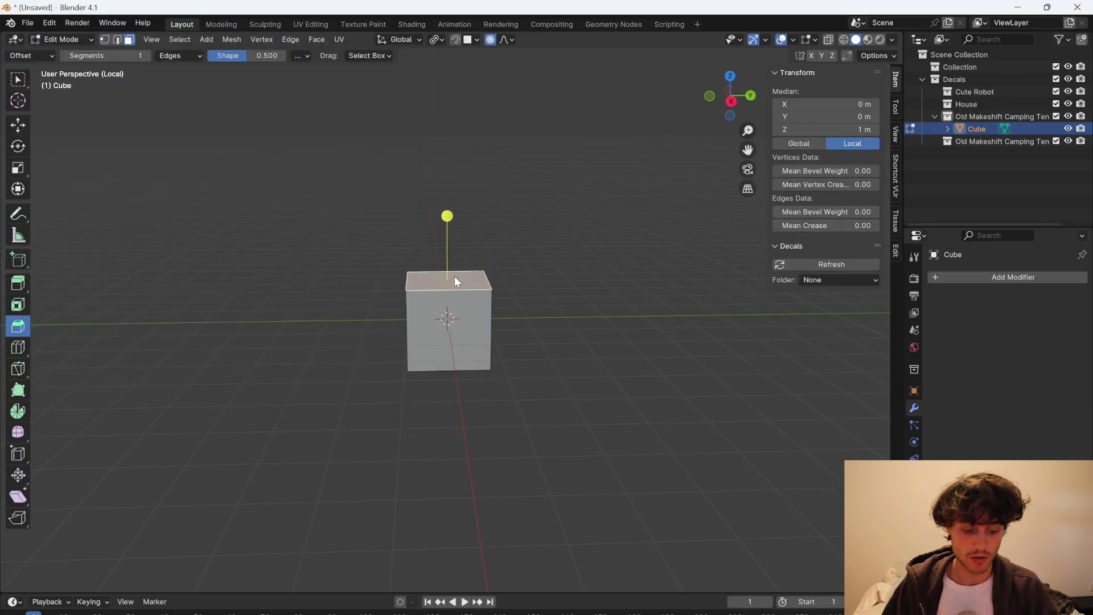
{"action": "key", "text": "x"}
{"action": "left_click", "coordinate": [448, 277]}
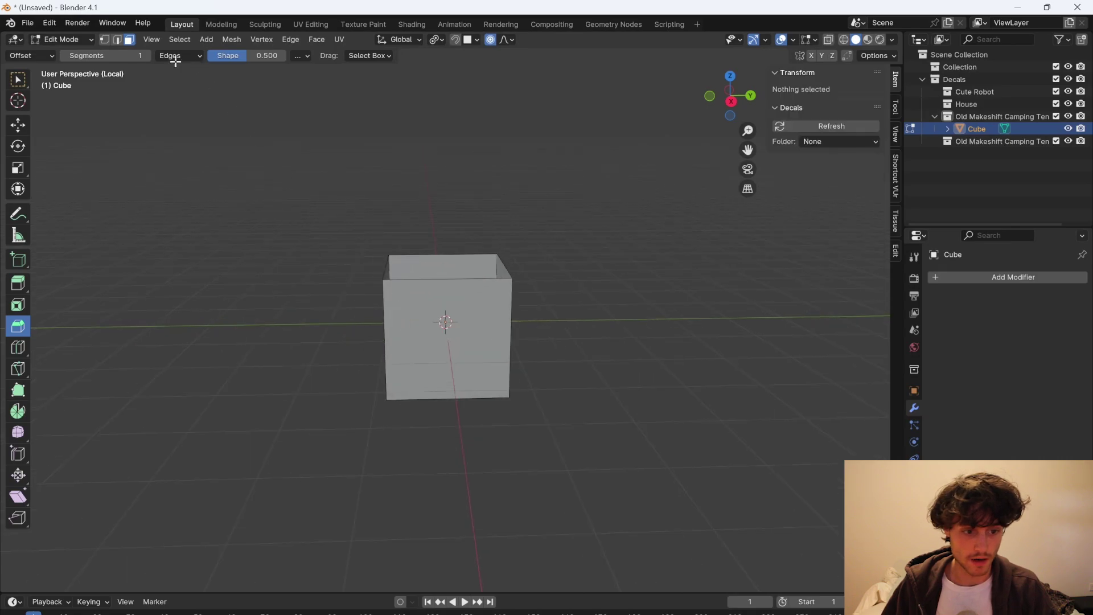
{"action": "key", "text": "2"}
{"action": "left_click", "coordinate": [504, 269], "text": "alt"}
{"action": "middle_click_drag", "start_coordinate": [503, 269], "coordinate": [510, 294]}
Bridge Edge Loops across the rim with 11 cuts and Blend Surface, then undo it.
{"action": "right_click", "coordinate": [510, 295]}
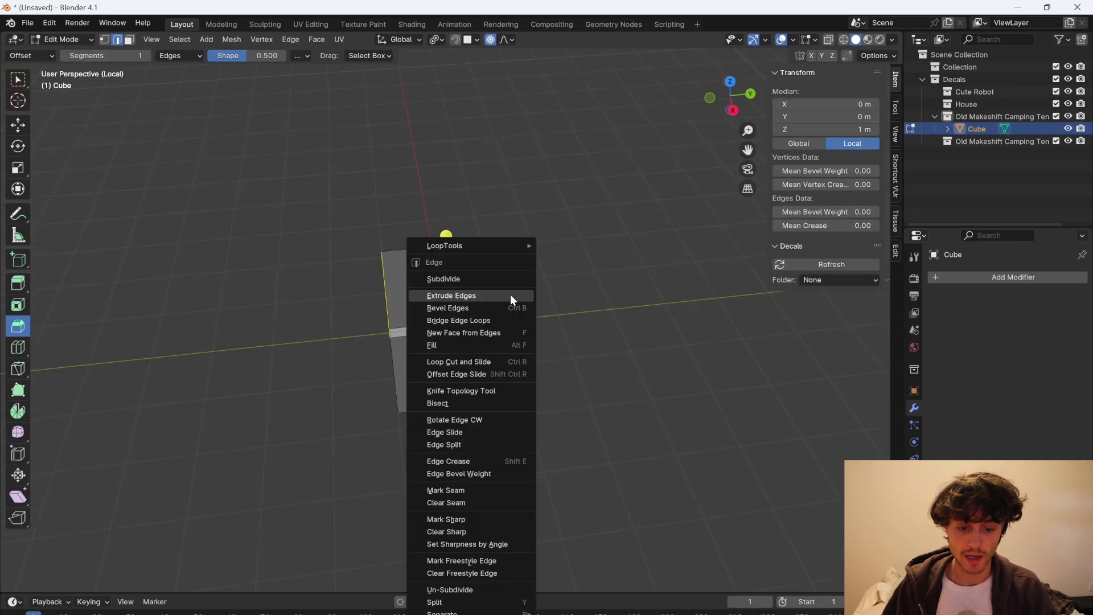
{"action": "left_click", "coordinate": [490, 321]}
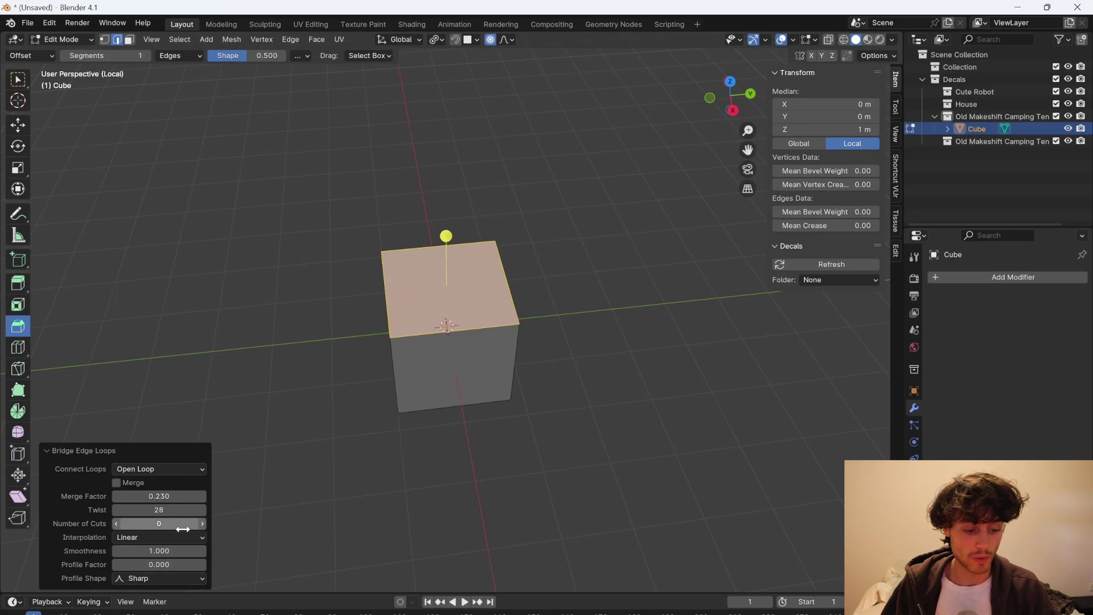
{"action": "left_click_drag", "start_coordinate": [183, 525], "coordinate": [222, 524]}
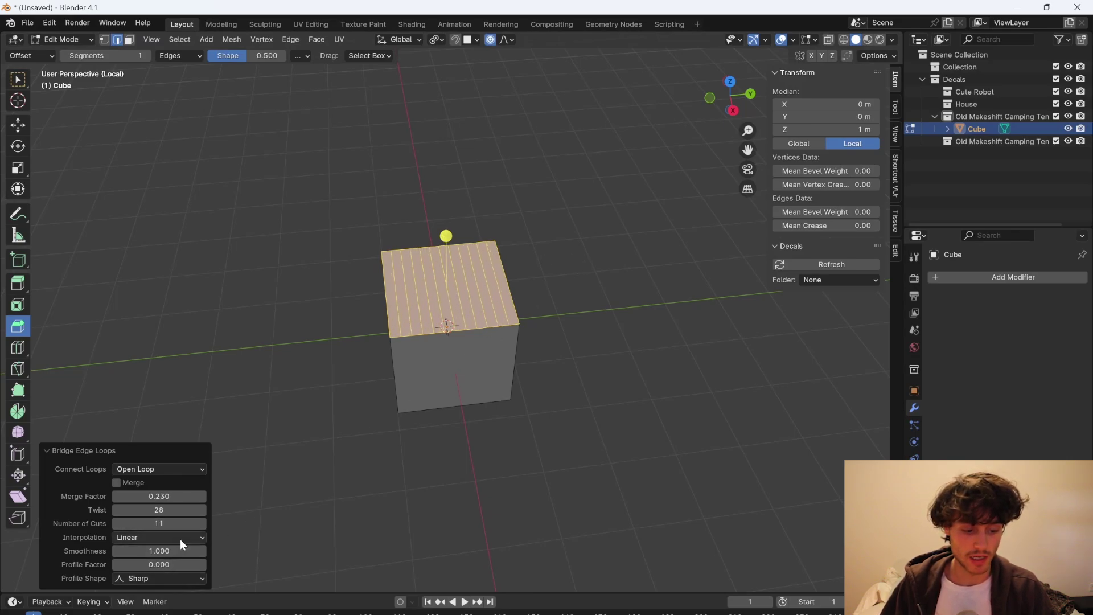
{"action": "left_click", "coordinate": [181, 539]}
{"action": "left_click", "coordinate": [157, 579]}
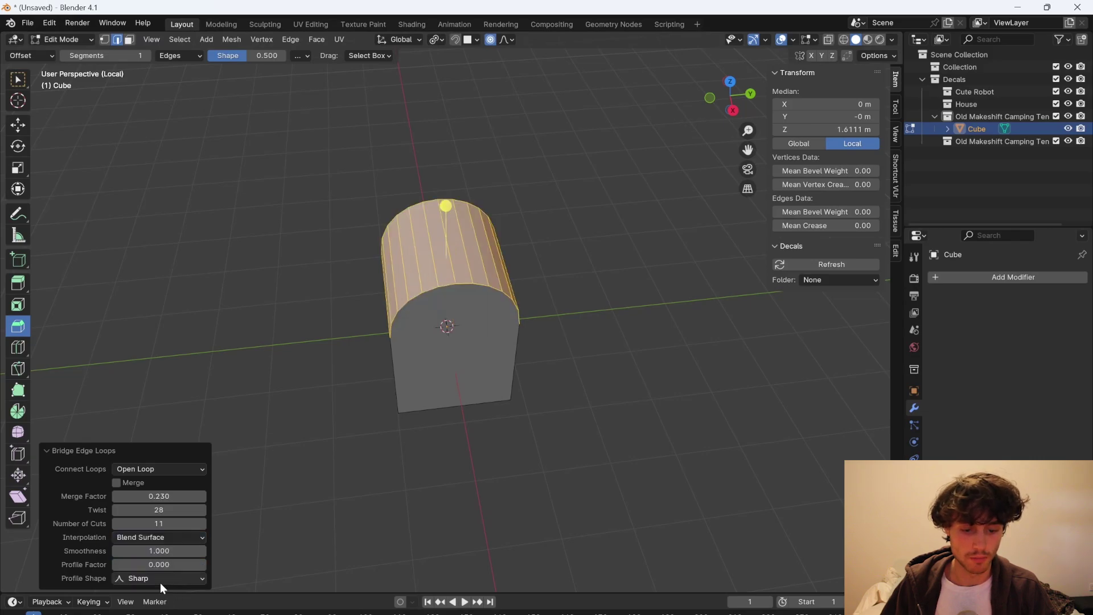
{"action": "middle_click_drag", "start_coordinate": [578, 428], "coordinate": [566, 385]}
{"action": "key", "text": "ctrl+z"}
{"action": "key", "text": "ctrl+z"}
{"action": "key", "text": "ctrl+z"}
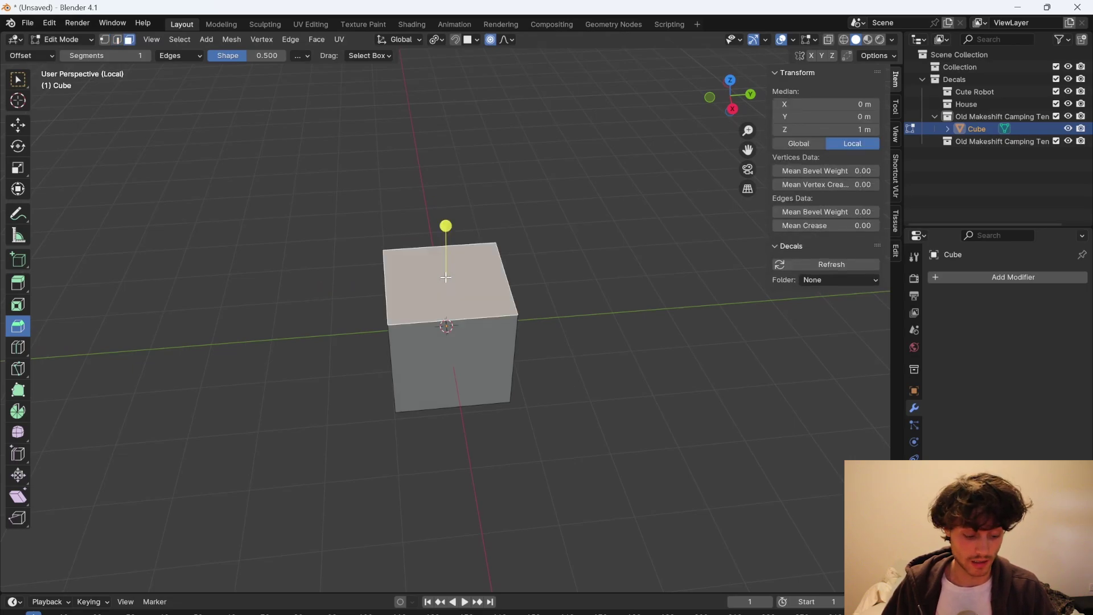
Subdivide the whole cube with 6 cuts.
{"action": "key", "text": "a"}
{"action": "right_click", "coordinate": [449, 285]}
{"action": "left_click", "coordinate": [440, 296]}
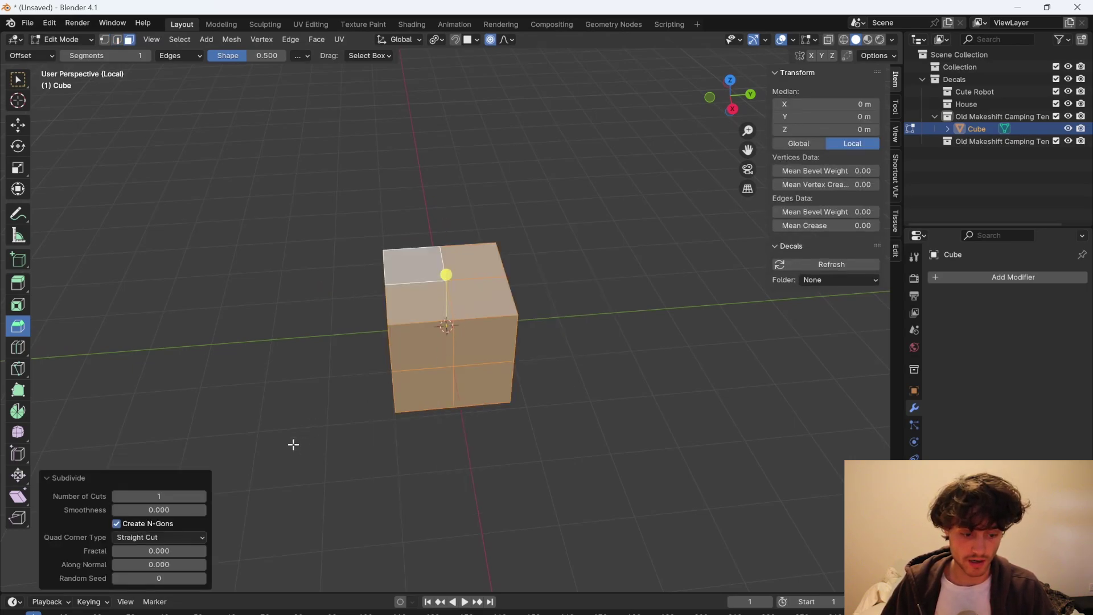
{"action": "left_click_drag", "start_coordinate": [142, 496], "coordinate": [182, 496]}
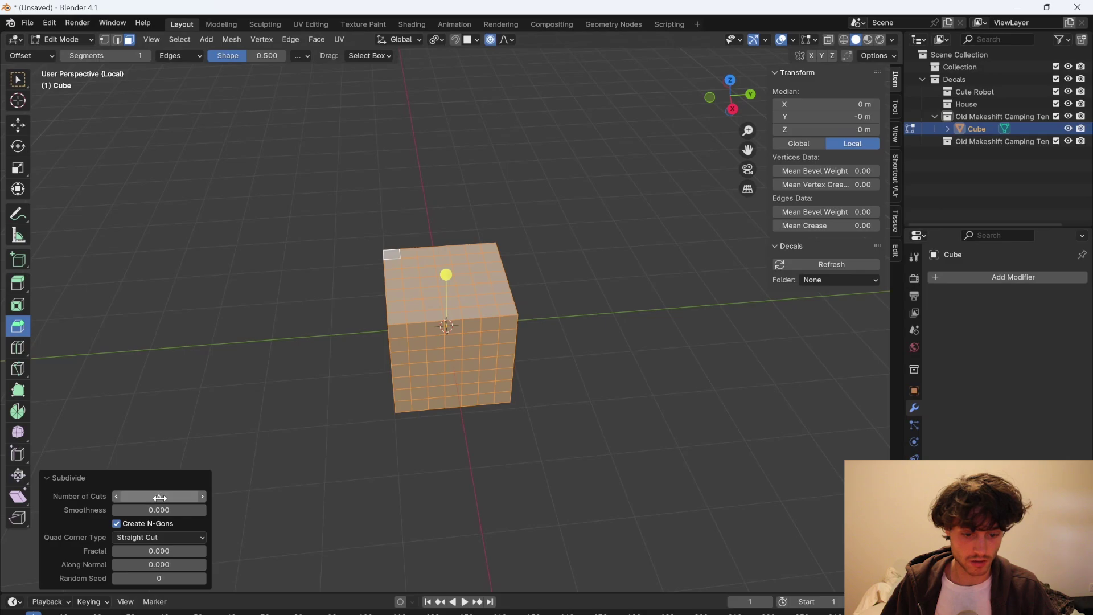
{"action": "key", "text": "Tab"}
{"action": "middle_click_drag", "start_coordinate": [520, 296], "coordinate": [476, 310]}
{"action": "key", "text": "Tab"}
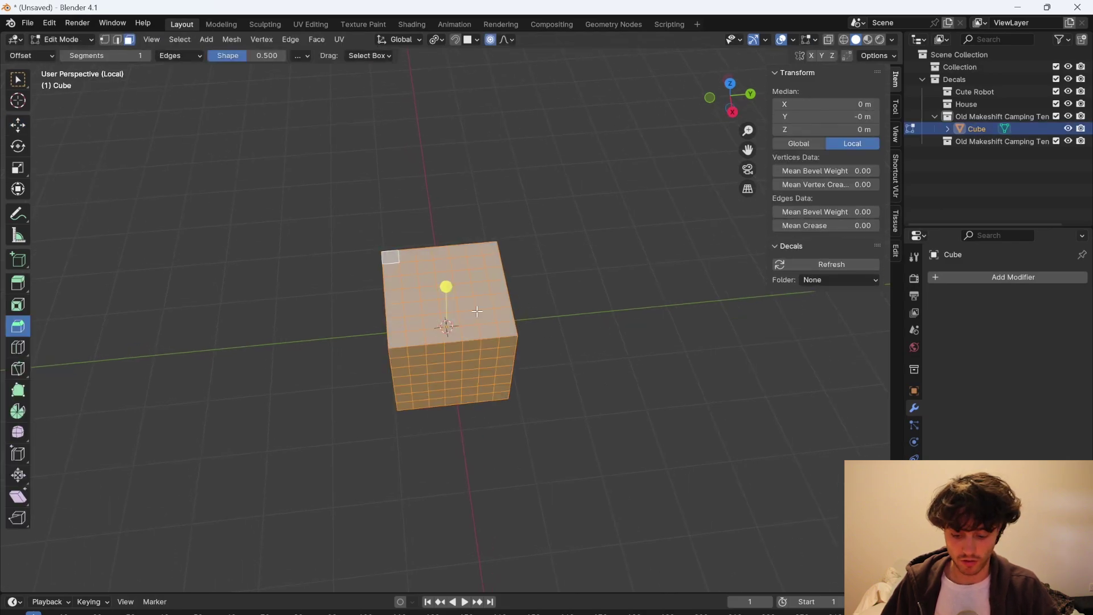
From top view, select a central 3x3 face block and make it round with LoopTools Circle.
{"action": "key", "text": "KP_7"}
{"action": "scroll", "coordinate": [520, 342], "scroll_direction": "up", "scroll_amount": 3}
{"action": "left_click", "coordinate": [502, 352]}
{"action": "left_click", "coordinate": [17, 125]}
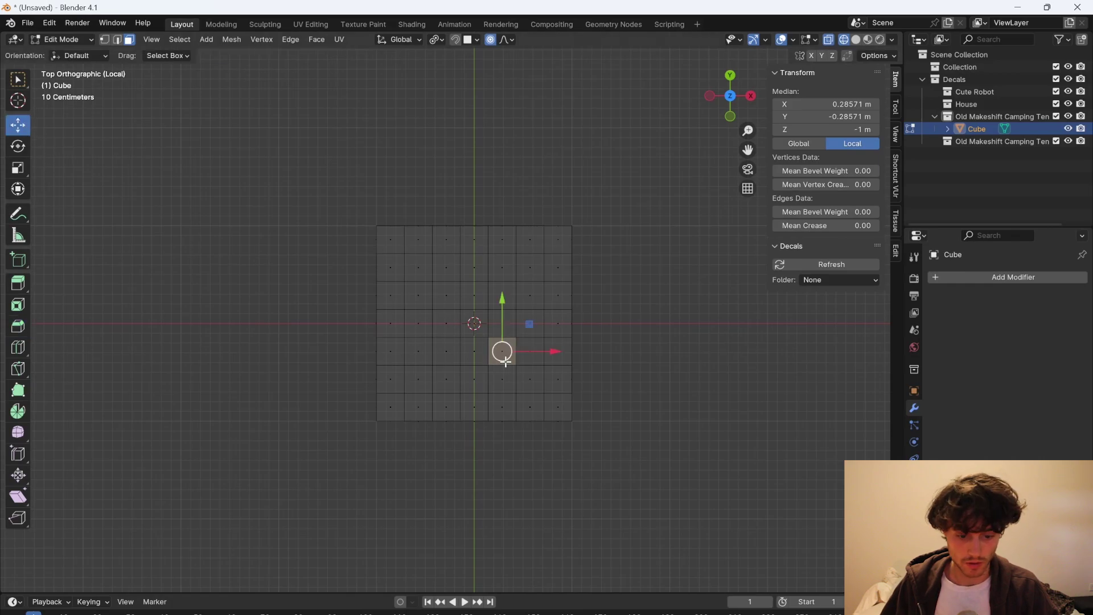
{"action": "left_click_drag", "start_coordinate": [505, 361], "coordinate": [440, 295]}
{"action": "right_click", "coordinate": [459, 299]}
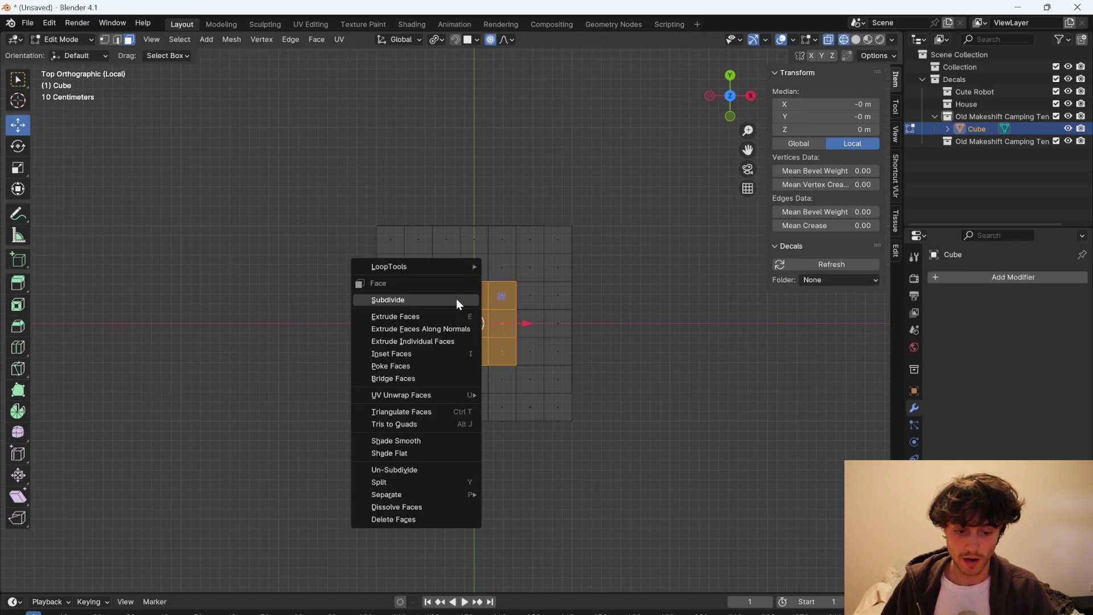
{"action": "mouse_move", "coordinate": [446, 268]}
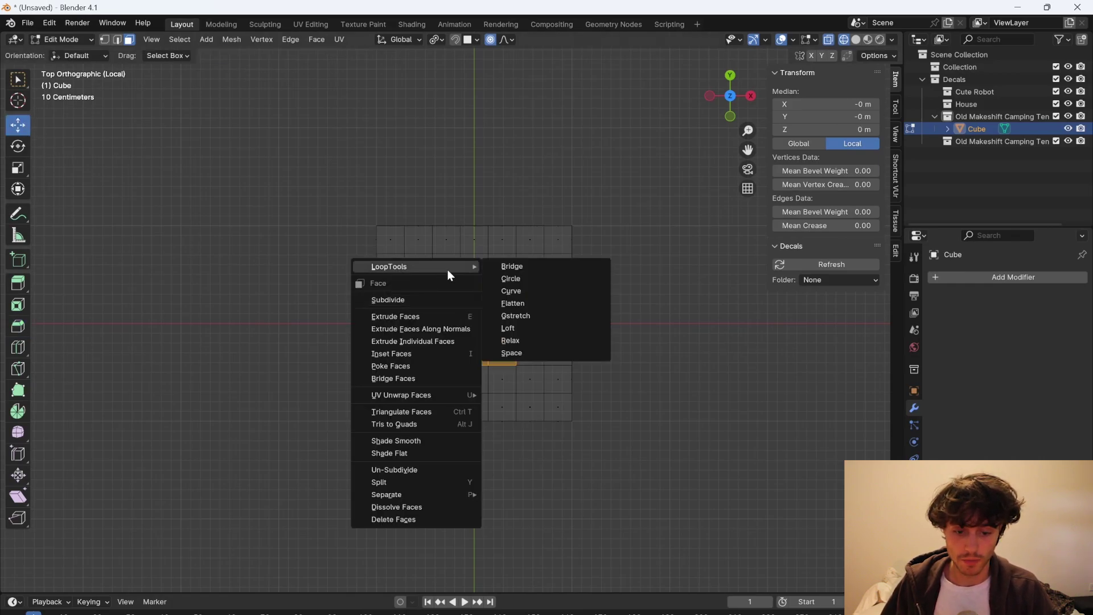
{"action": "left_click", "coordinate": [537, 280]}
Use LoopTools Bridge to punch the circle through the cube, then return to Object Mode.
{"action": "right_click", "coordinate": [461, 303]}
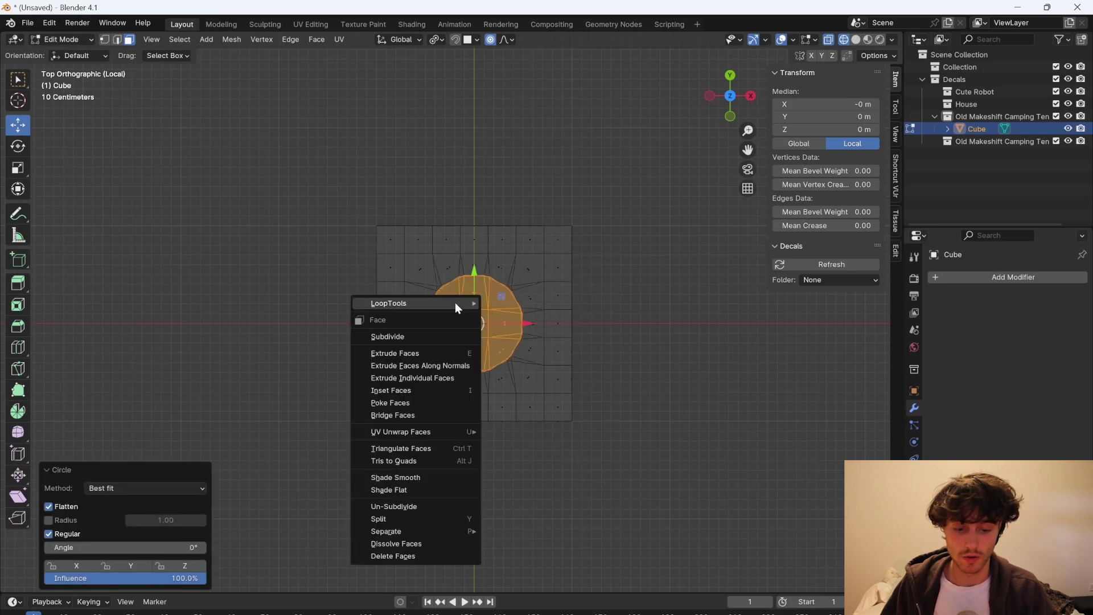
{"action": "mouse_move", "coordinate": [455, 302]}
{"action": "left_click", "coordinate": [533, 302]}
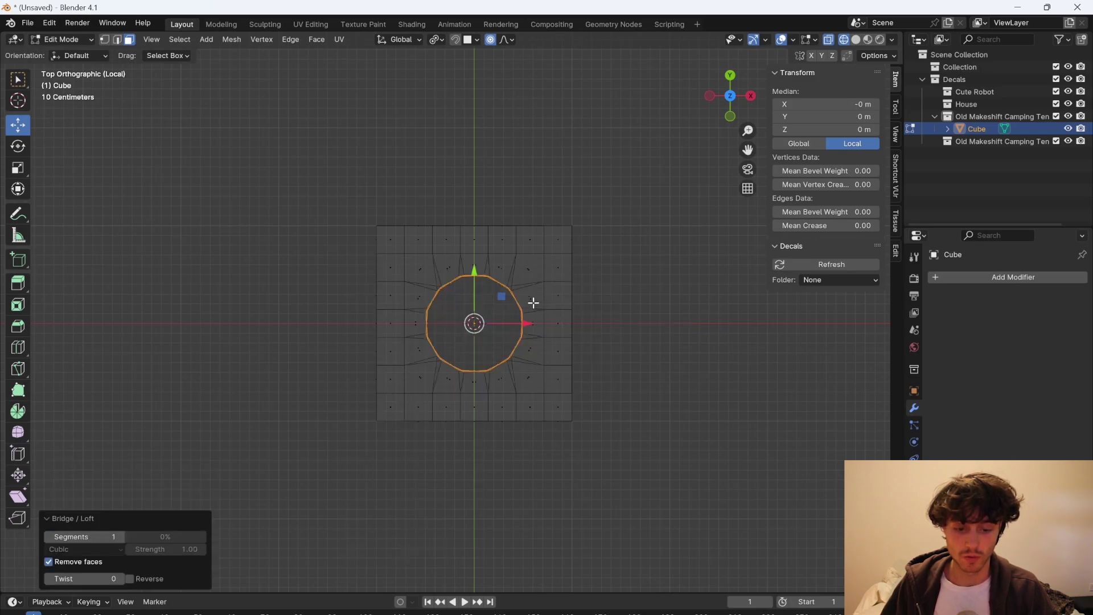
{"action": "middle_click_drag", "start_coordinate": [532, 302], "coordinate": [617, 337]}
{"action": "key", "text": "Tab"}
{"action": "middle_click_drag", "start_coordinate": [550, 337], "coordinate": [724, 348]}
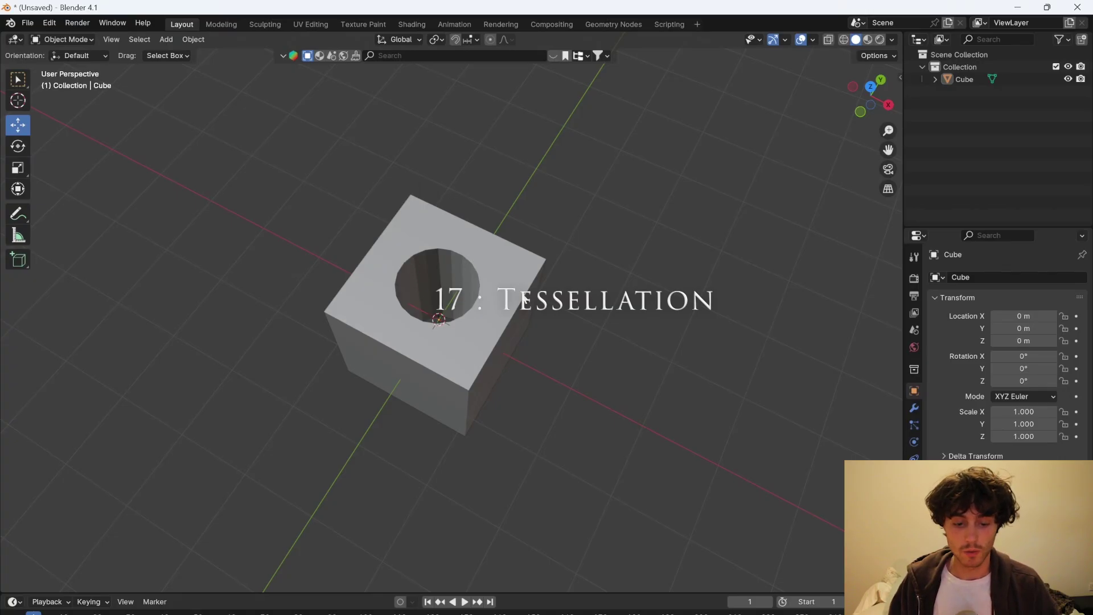
Search 'tiss' in Preferences Add-ons, tick Mesh: Tissue, and close the window.
{"action": "middle_click_drag", "start_coordinate": [524, 298], "coordinate": [388, 293]}
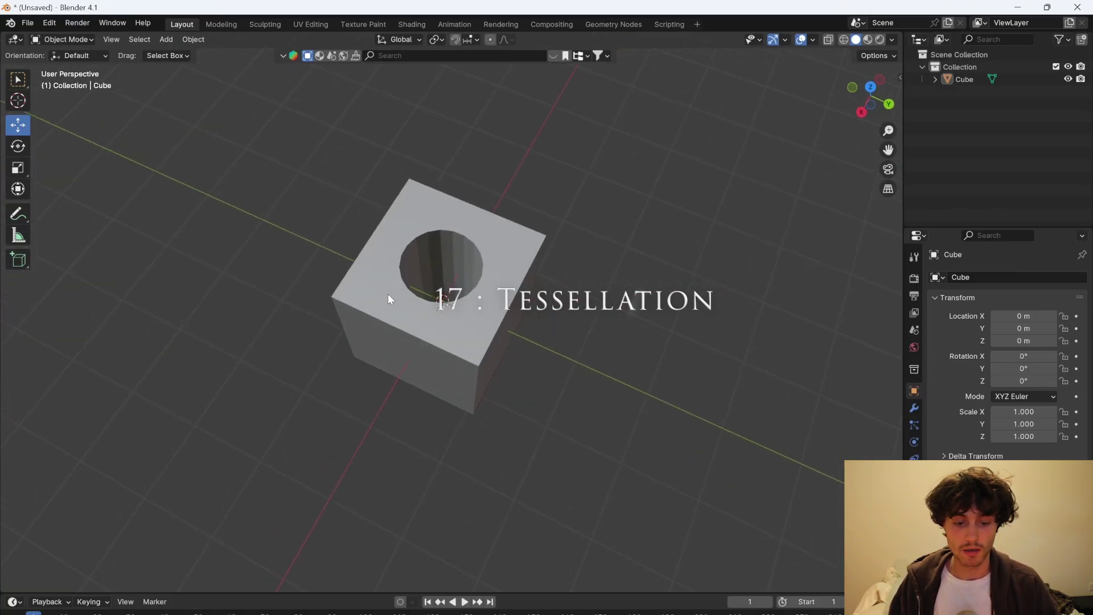
{"action": "left_click", "coordinate": [49, 24]}
{"action": "left_click", "coordinate": [101, 183]}
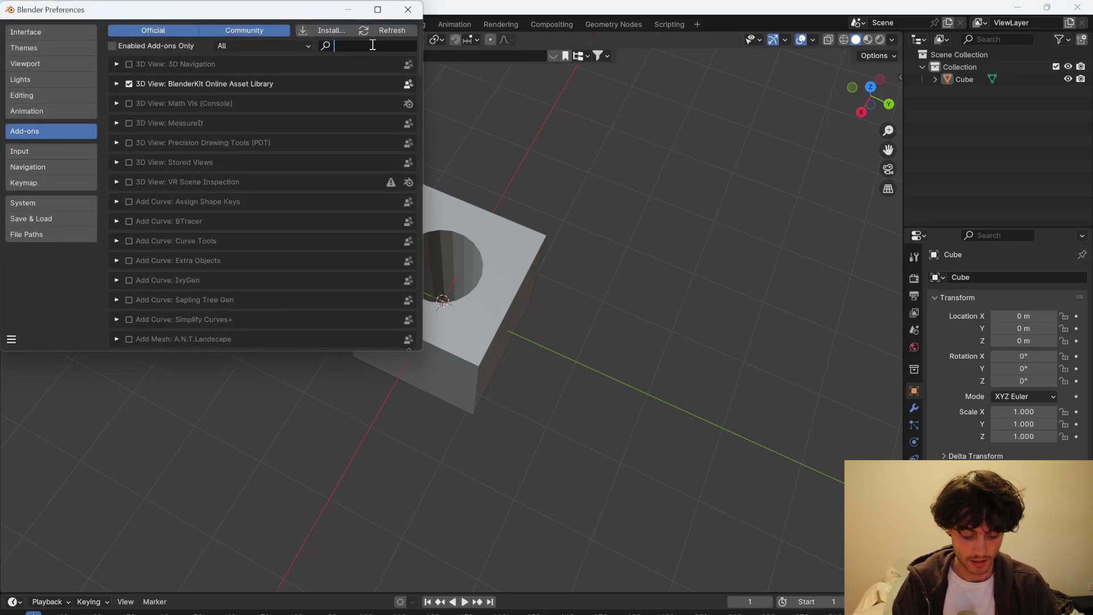
{"action": "type", "text": "tiss"}
{"action": "left_click", "coordinate": [129, 64]}
{"action": "left_click", "coordinate": [414, 12]}
Add a plane, enlarge it about 12 times, and apply its scale so it reads 1.
{"action": "key", "text": "shift+a"}
{"action": "mouse_move", "coordinate": [574, 322]}
{"action": "left_click", "coordinate": [637, 322]}
{"action": "key", "text": "s"}
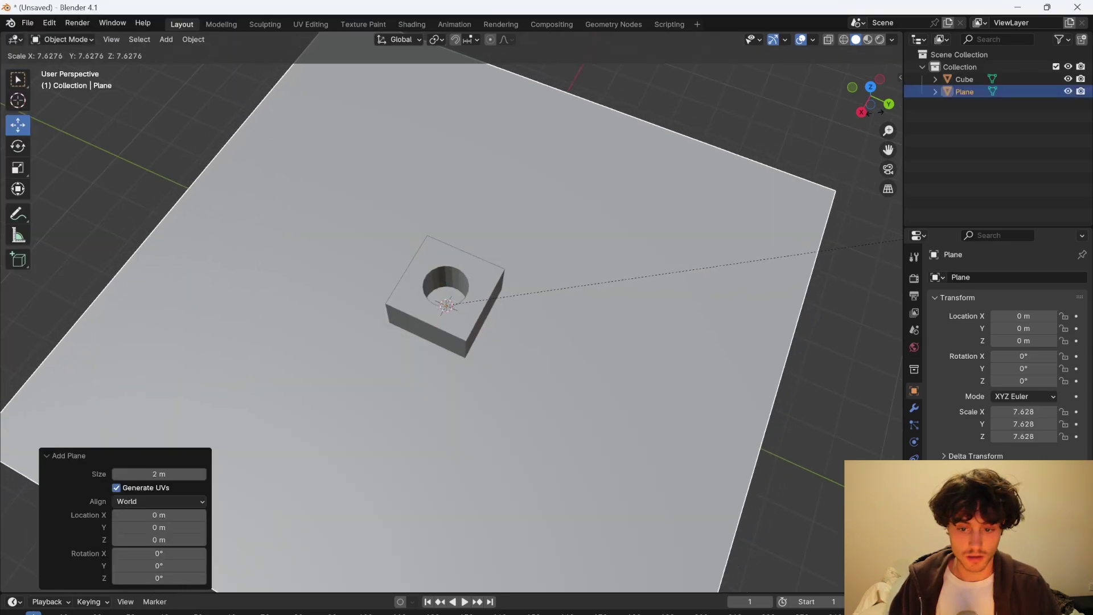
{"action": "left_click", "coordinate": [594, 194]}
{"action": "scroll", "coordinate": [593, 195], "scroll_direction": "down", "scroll_amount": 4}
{"action": "key", "text": "s"}
{"action": "left_click", "coordinate": [601, 198]}
{"action": "right_click", "coordinate": [601, 198]}
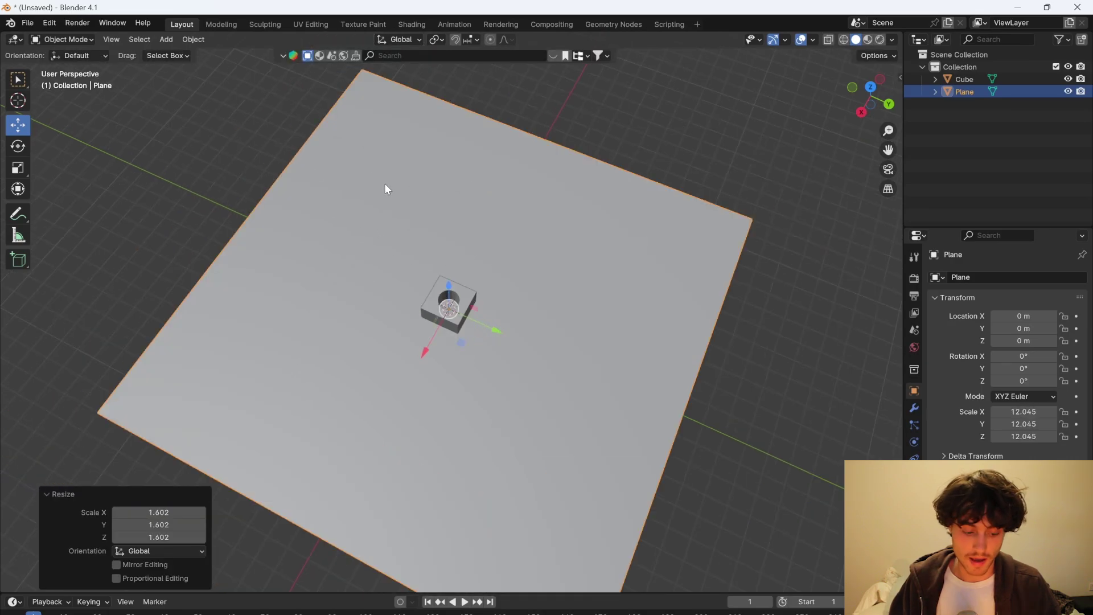
{"action": "key", "text": "ctrl+a"}
{"action": "left_click", "coordinate": [366, 207]}
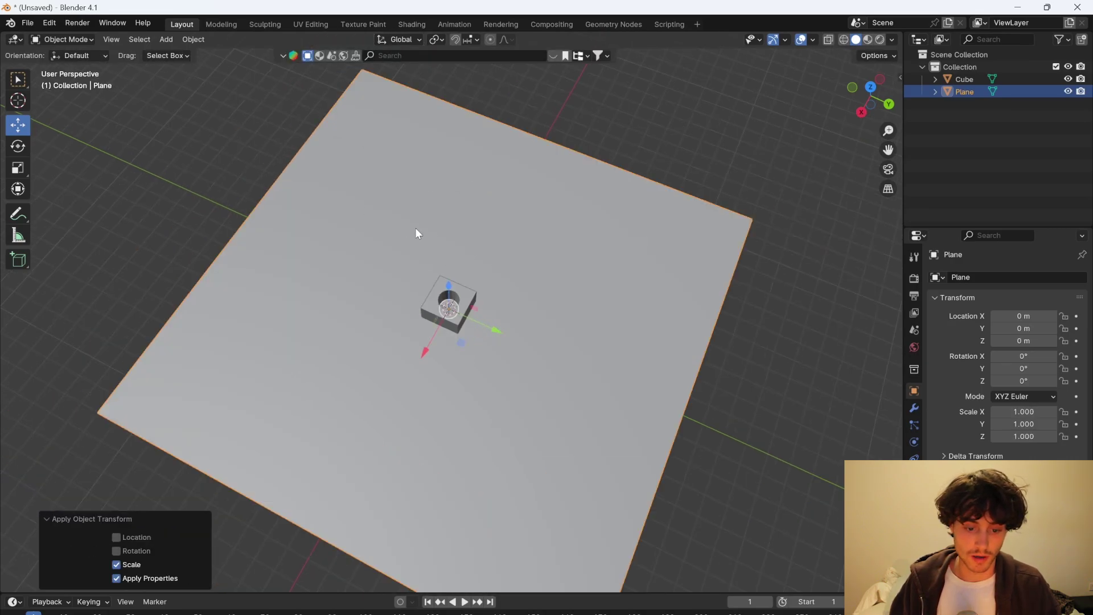
{"action": "scroll", "coordinate": [439, 234], "scroll_direction": "down", "scroll_amount": 1}
Subdivide the plane with 10 cuts and shift its grid along Y beside the cube.
{"action": "key", "text": "Tab"}
{"action": "right_click", "coordinate": [374, 244]}
{"action": "left_click", "coordinate": [374, 245]}
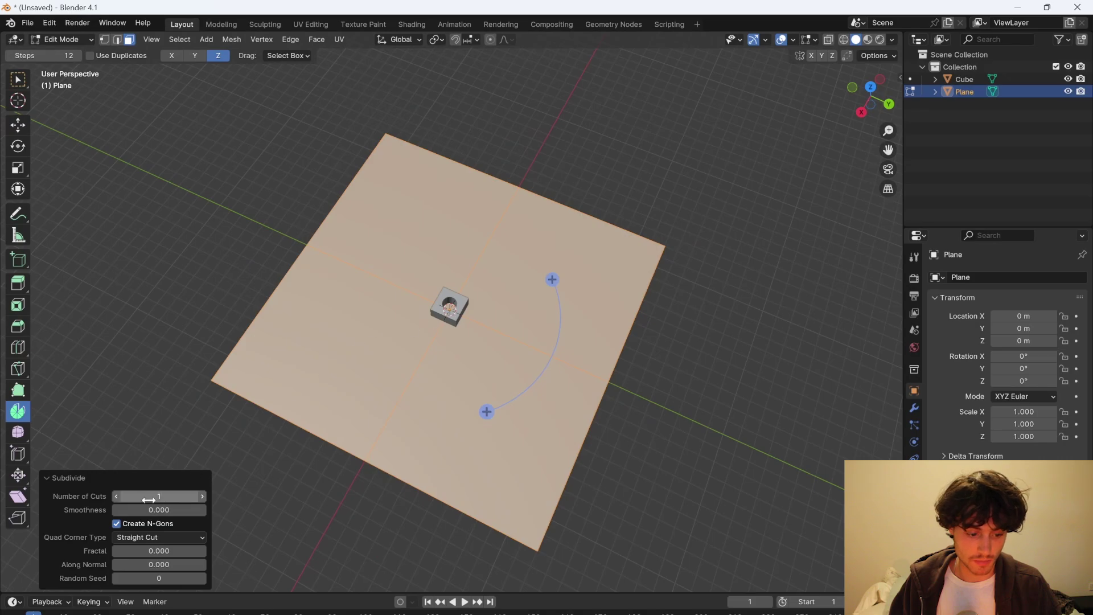
{"action": "left_click_drag", "start_coordinate": [151, 497], "coordinate": [205, 495]}
{"action": "left_click", "coordinate": [18, 124]}
{"action": "scroll", "coordinate": [495, 331], "scroll_direction": "down", "scroll_amount": 2}
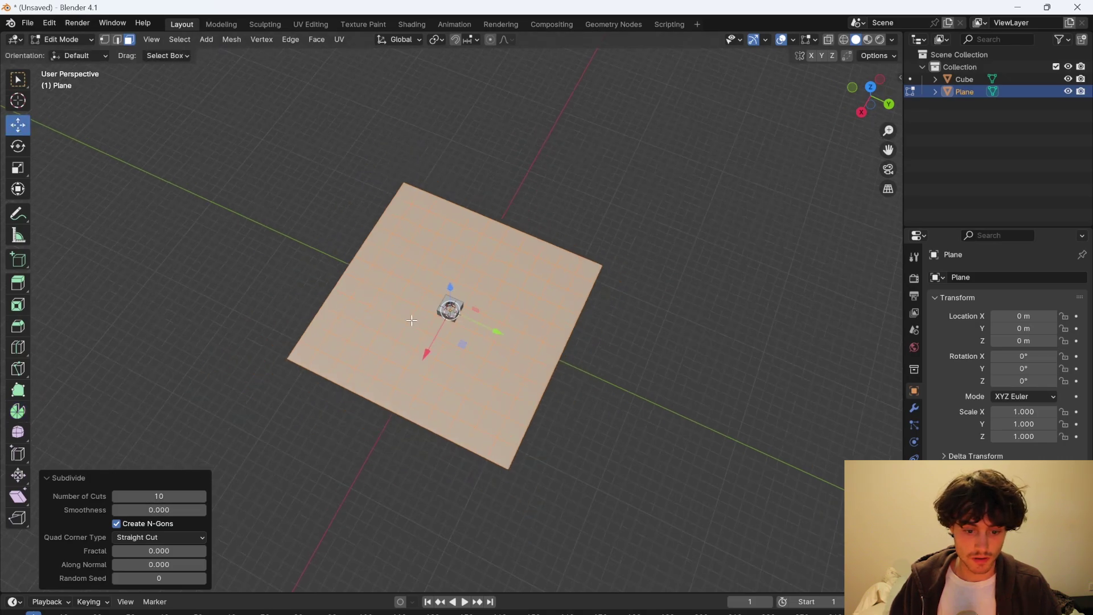
{"action": "left_click_drag", "start_coordinate": [498, 330], "coordinate": [631, 386]}
{"action": "key", "text": "Tab"}
Select the holed cube, then add the plane to the selection as active.
{"action": "middle_click_drag", "start_coordinate": [447, 342], "coordinate": [465, 328]}
{"action": "left_click", "coordinate": [385, 373]}
{"action": "middle_click_drag", "start_coordinate": [383, 373], "coordinate": [400, 346]}
{"action": "left_click", "coordinate": [458, 322]}
{"action": "scroll", "coordinate": [410, 279], "scroll_direction": "up", "scroll_amount": 4}
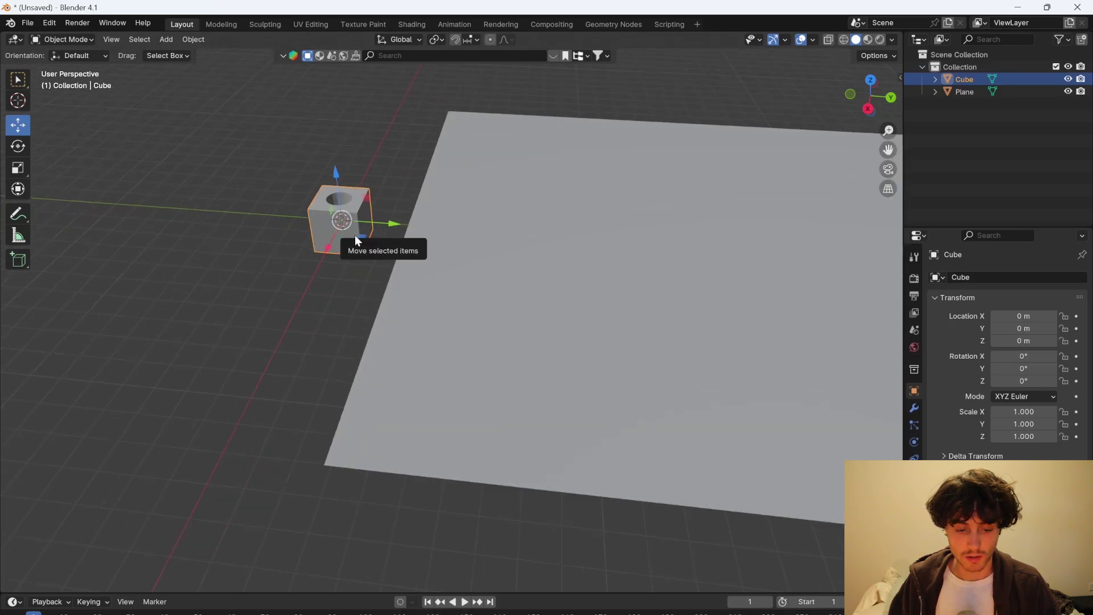
{"action": "scroll", "coordinate": [472, 247], "scroll_direction": "down", "scroll_amount": 2}
{"action": "left_click", "coordinate": [500, 277], "text": "shift"}
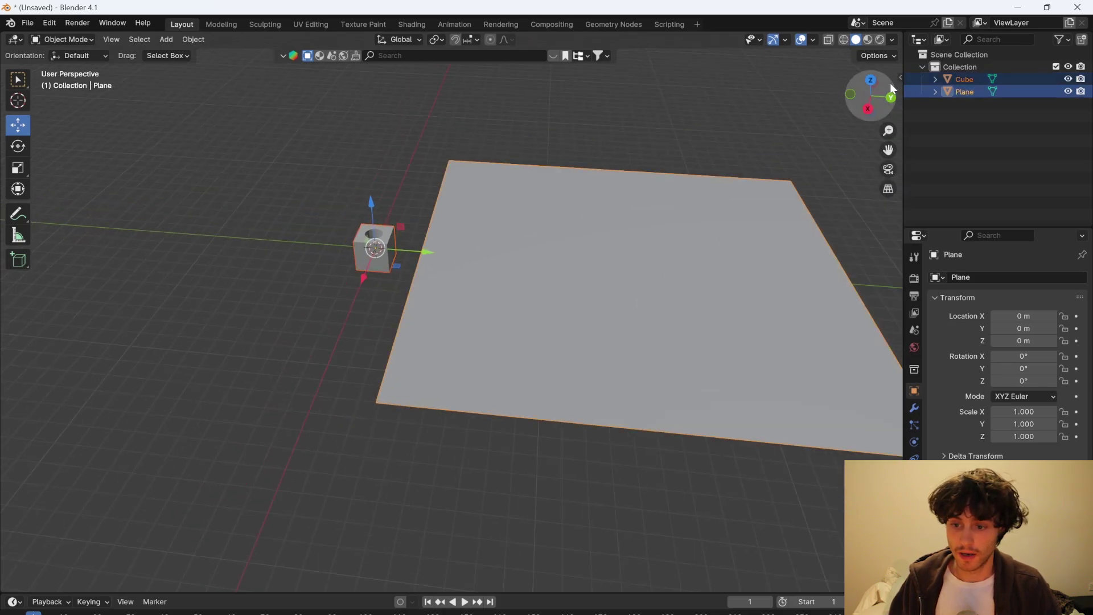
Tessellate the holed cube across the plane with Tissue Tessellate, creating a perforated slab.
{"action": "key", "text": "n"}
{"action": "left_click", "coordinate": [897, 298]}
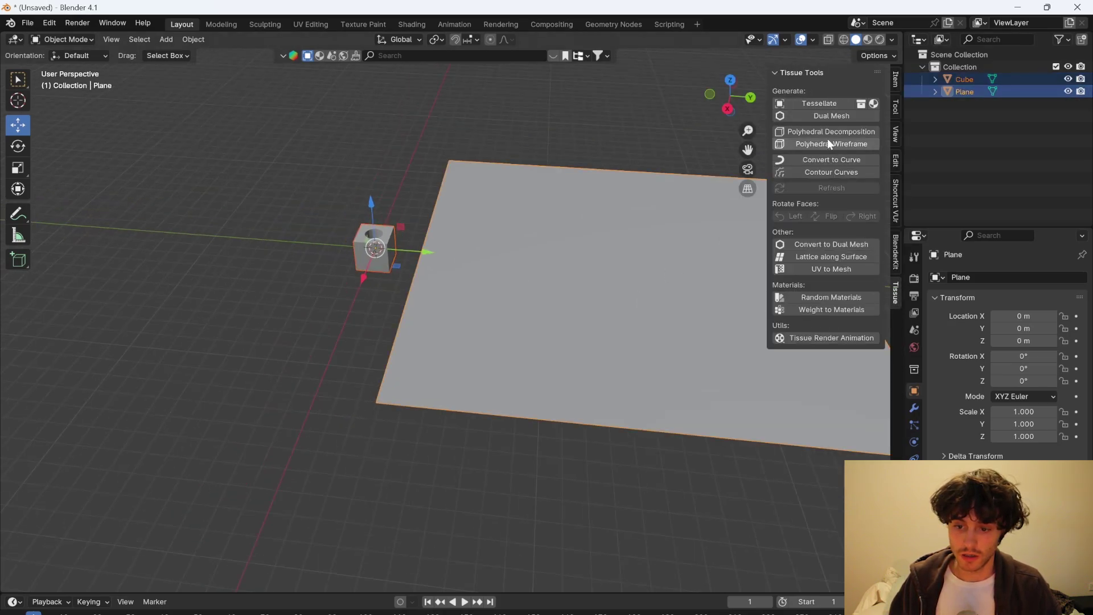
{"action": "left_click", "coordinate": [822, 104]}
{"action": "left_click", "coordinate": [805, 243]}
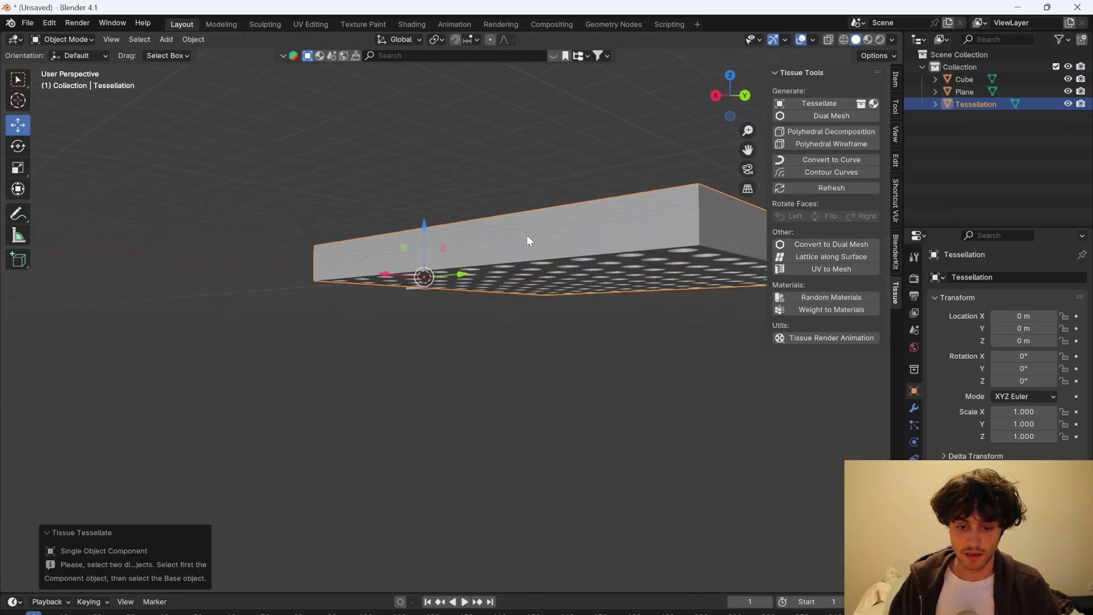
{"action": "middle_click_drag", "start_coordinate": [527, 234], "coordinate": [568, 315]}
{"action": "scroll", "coordinate": [569, 316], "scroll_direction": "down", "scroll_amount": 3}
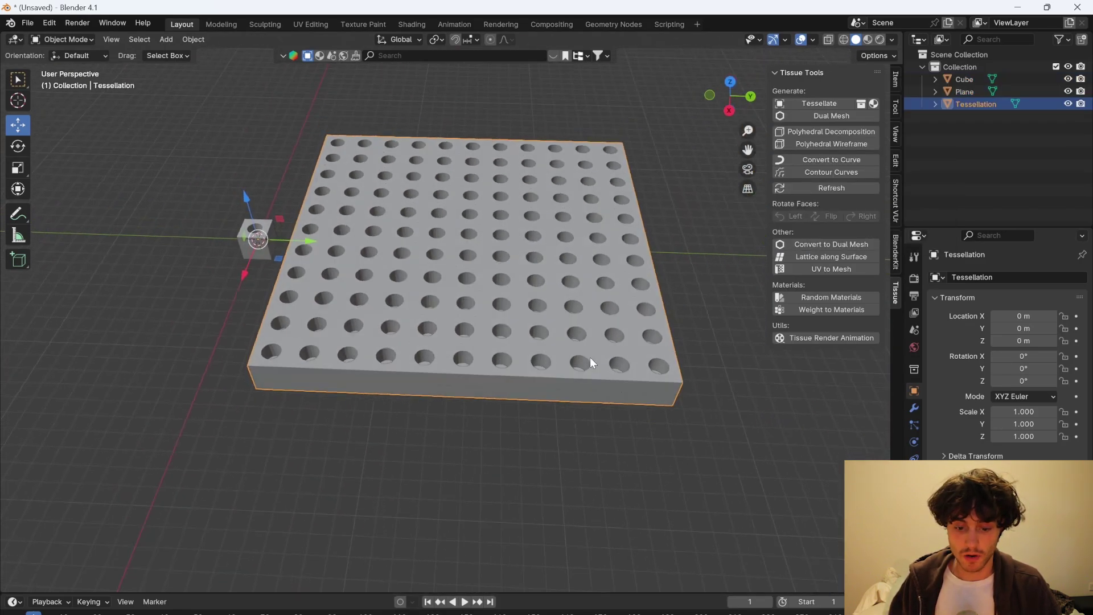
Select the Plane and move it along Y away from the slab.
{"action": "left_click", "coordinate": [967, 92]}
{"action": "scroll", "coordinate": [569, 234], "scroll_direction": "down", "scroll_amount": 2}
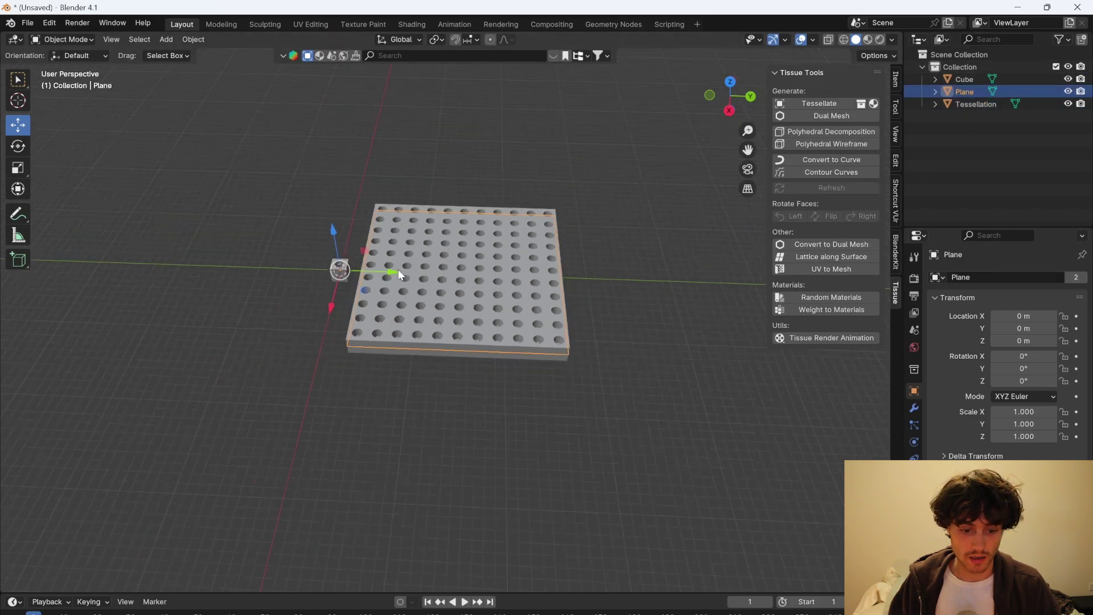
{"action": "left_click_drag", "start_coordinate": [397, 273], "coordinate": [195, 265]}
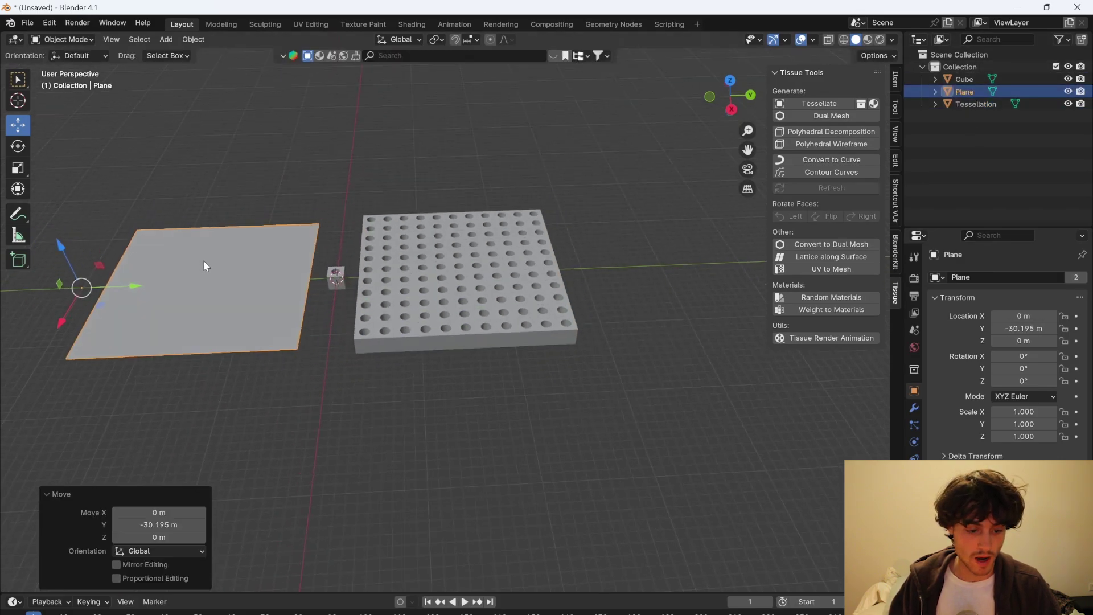
Raise a smooth bulge in the plane along Z with proportional editing, then select the slab.
{"action": "key", "text": "Tab"}
{"action": "middle_click_drag", "start_coordinate": [206, 266], "coordinate": [341, 376]}
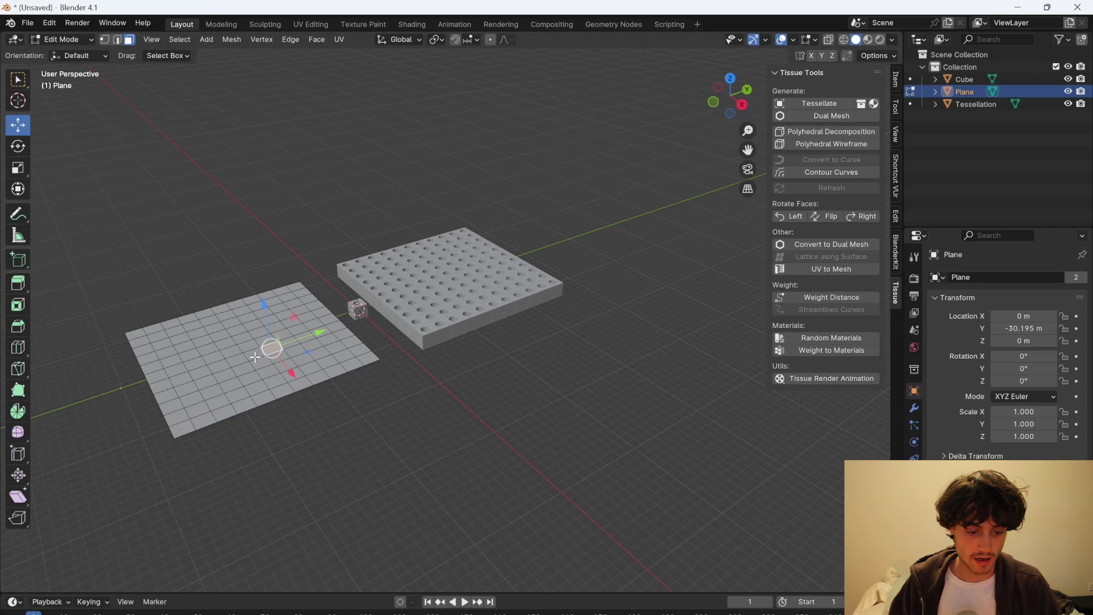
{"action": "key", "text": "o"}
{"action": "key", "text": "g"}
{"action": "key", "text": "z"}
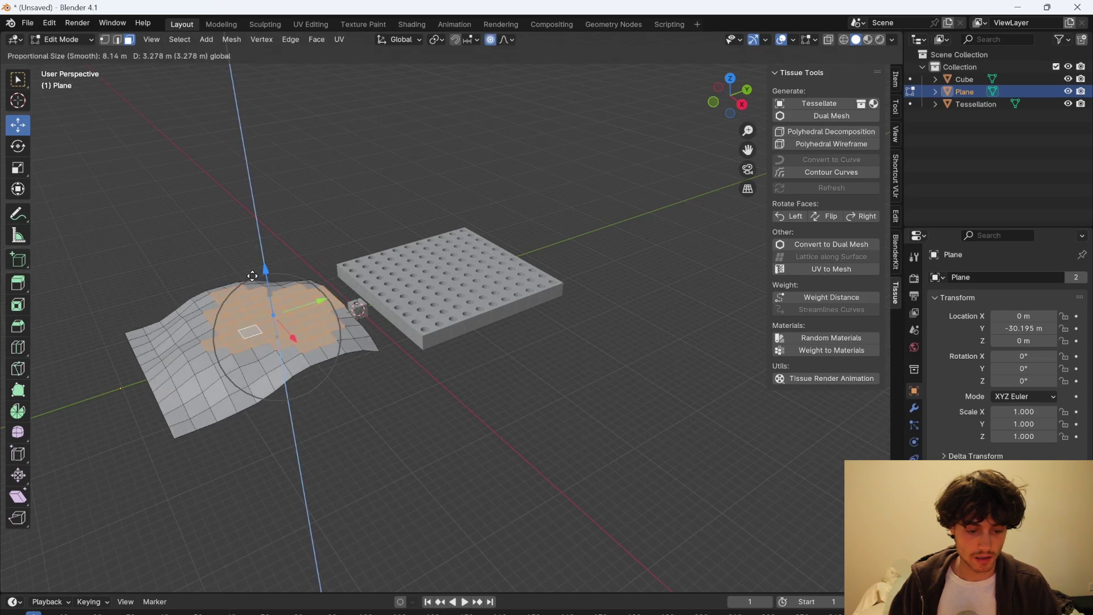
{"action": "left_click", "coordinate": [252, 276]}
{"action": "key", "text": "Tab"}
{"action": "left_click", "coordinate": [444, 305]}
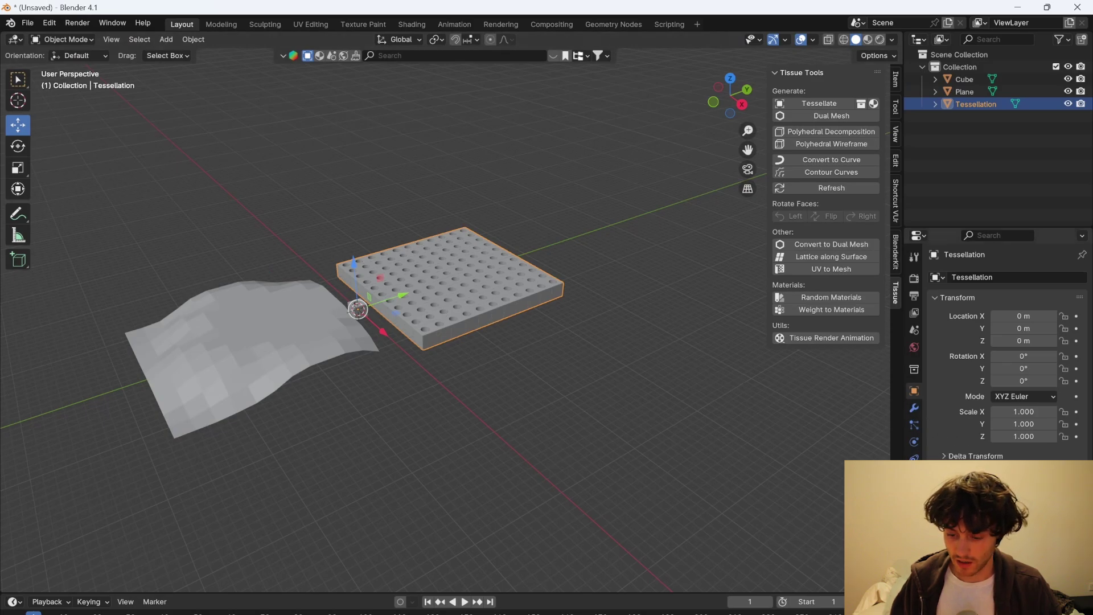
Regenerate the slab onto the wavy plane and try the triangle, quad, fan, patch and frame fills.
{"action": "left_click", "coordinate": [913, 476]}
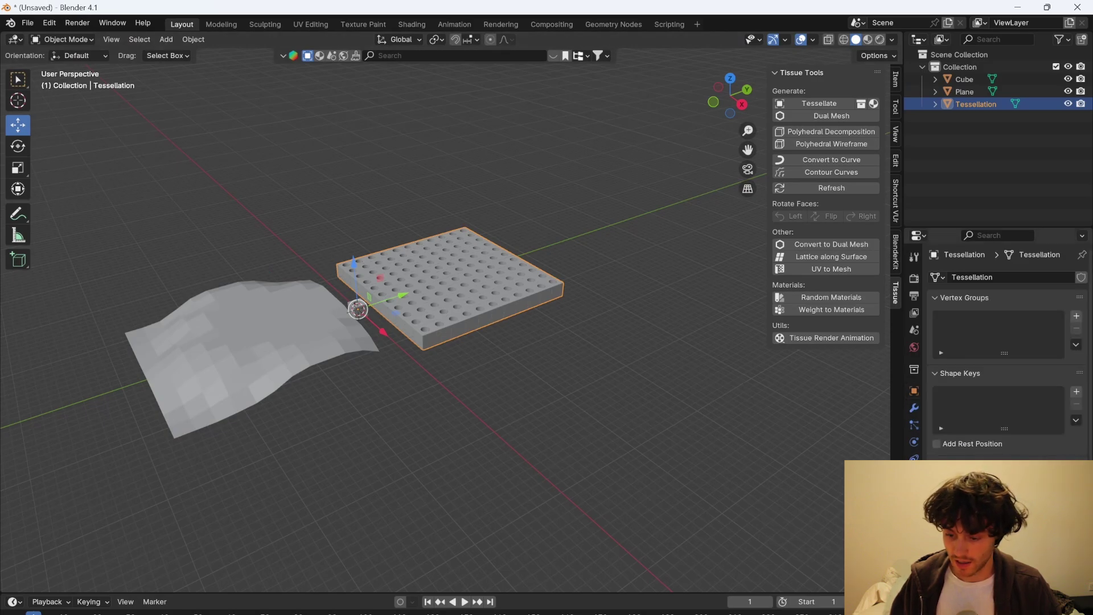
{"action": "scroll", "coordinate": [947, 281], "scroll_direction": "down", "scroll_amount": 12}
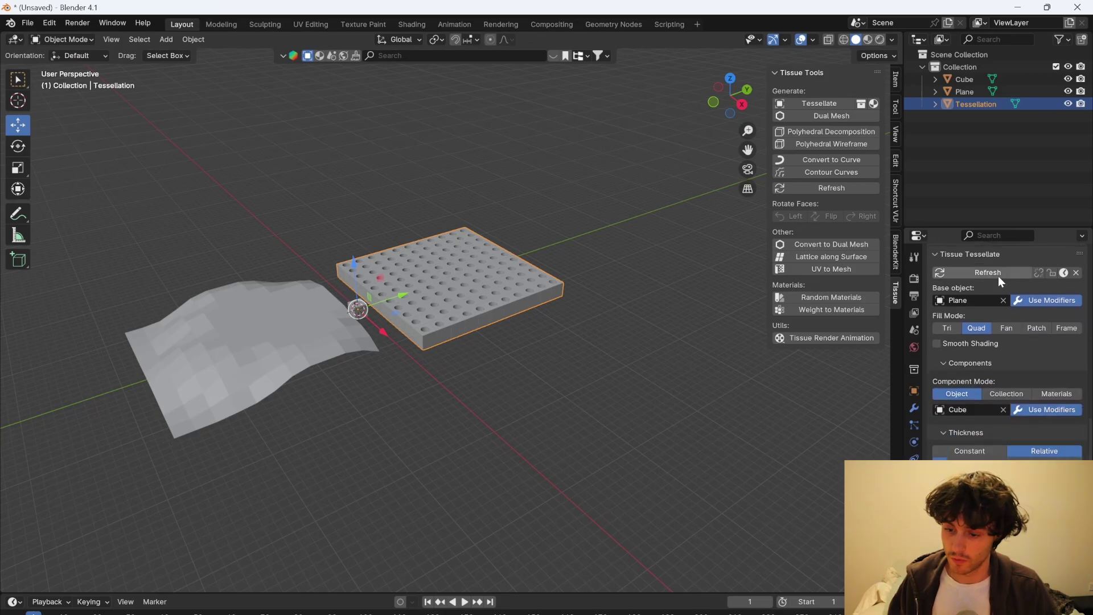
{"action": "left_click", "coordinate": [998, 276]}
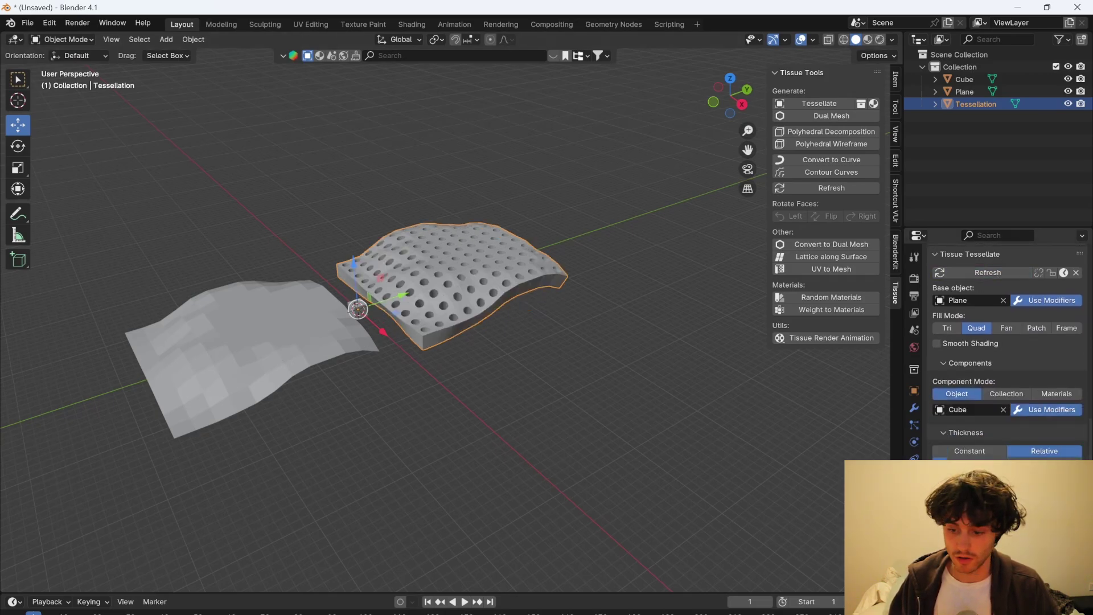
{"action": "left_click", "coordinate": [946, 328]}
{"action": "scroll", "coordinate": [457, 314], "scroll_direction": "up", "scroll_amount": 3}
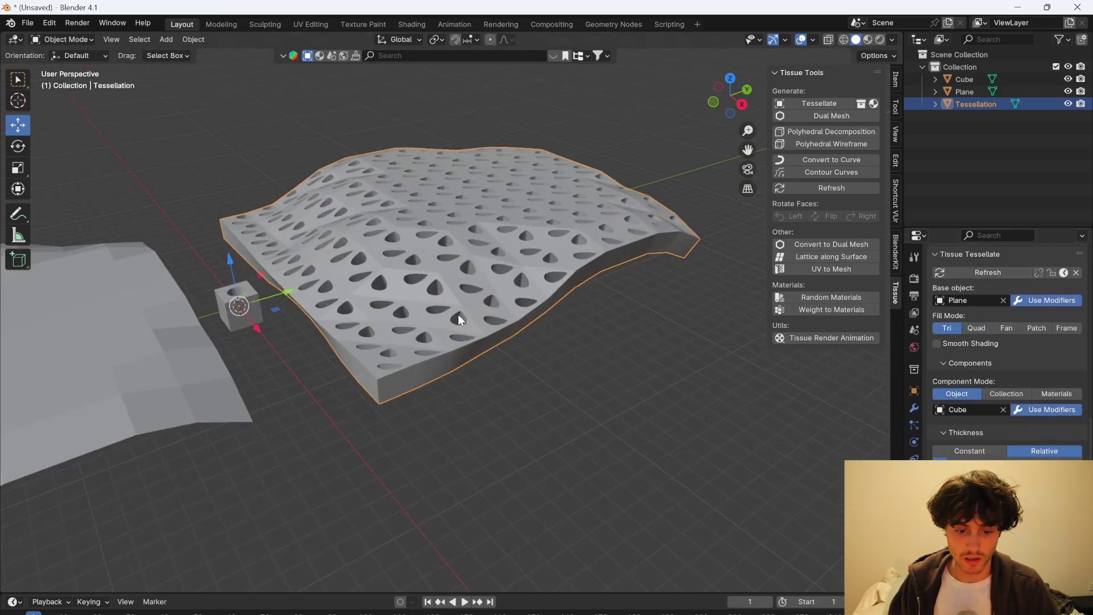
{"action": "left_click", "coordinate": [977, 329]}
{"action": "left_click", "coordinate": [1006, 329]}
{"action": "left_click", "coordinate": [1031, 328]}
{"action": "left_click", "coordinate": [1067, 326]}
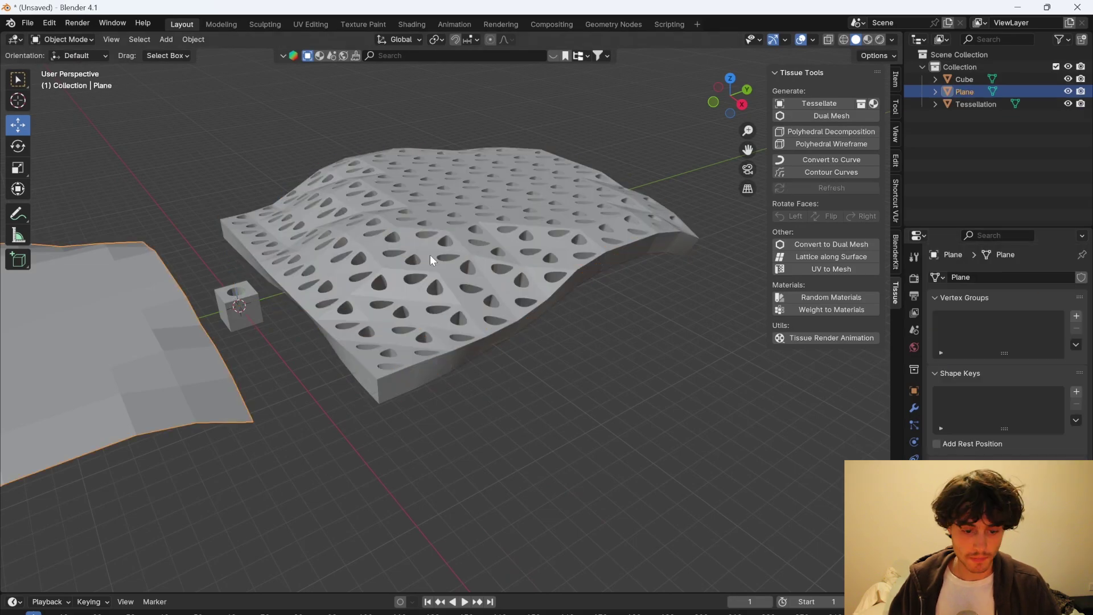
{"action": "scroll", "coordinate": [418, 249], "scroll_direction": "up", "scroll_amount": 3}
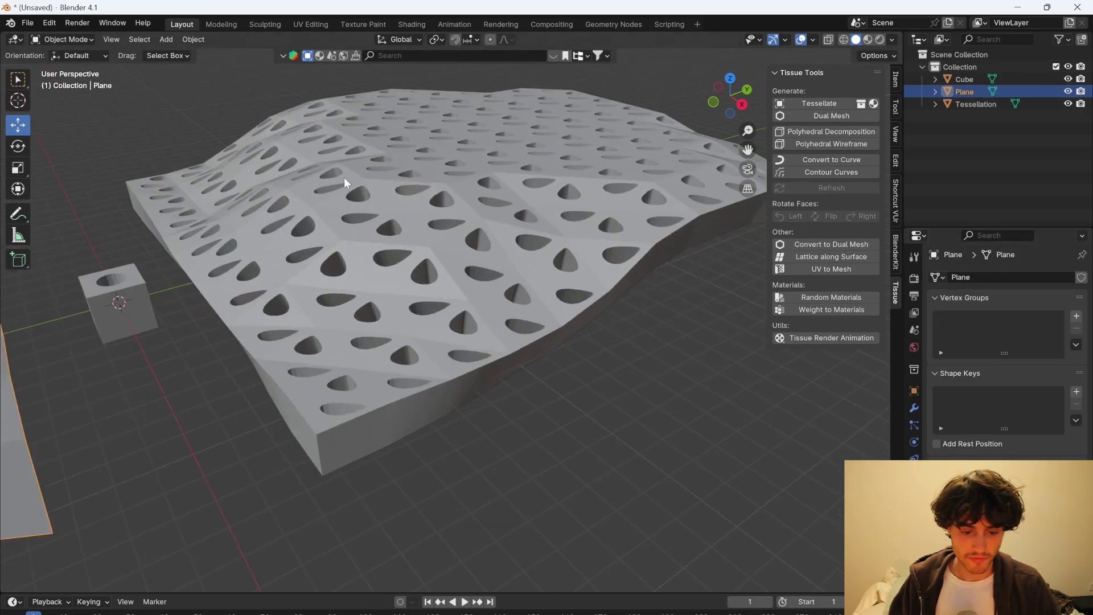
{"action": "scroll", "coordinate": [431, 209], "scroll_direction": "down", "scroll_amount": 4}
{"action": "scroll", "coordinate": [189, 349], "scroll_direction": "down", "scroll_amount": 3}
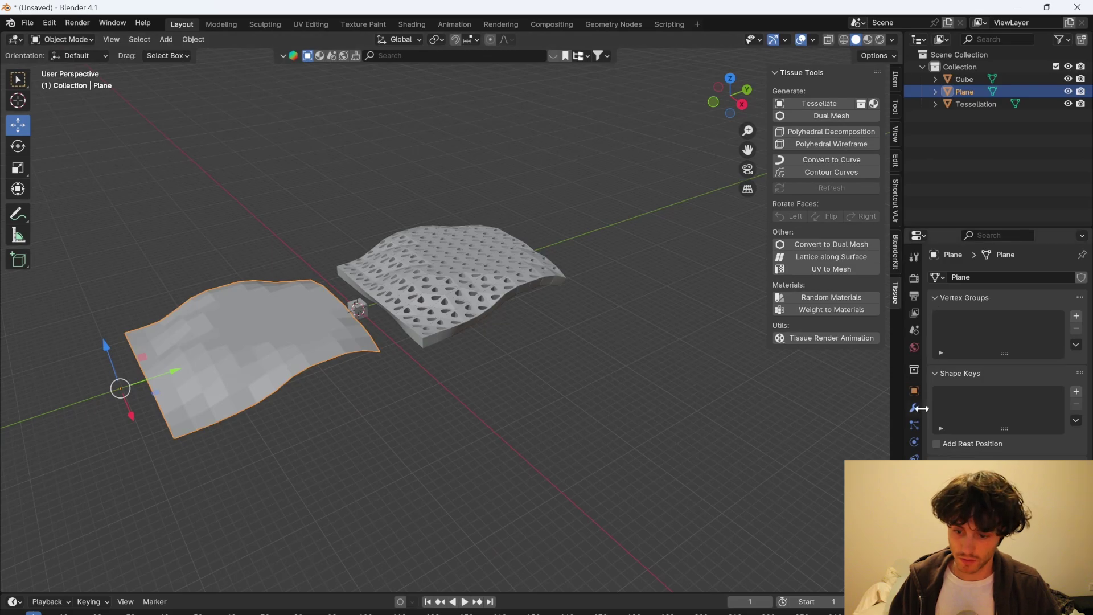
Add a Subdivision Surface modifier to the plane.
{"action": "left_click", "coordinate": [914, 408]}
{"action": "left_click", "coordinate": [997, 278]}
{"action": "mouse_move", "coordinate": [977, 322]}
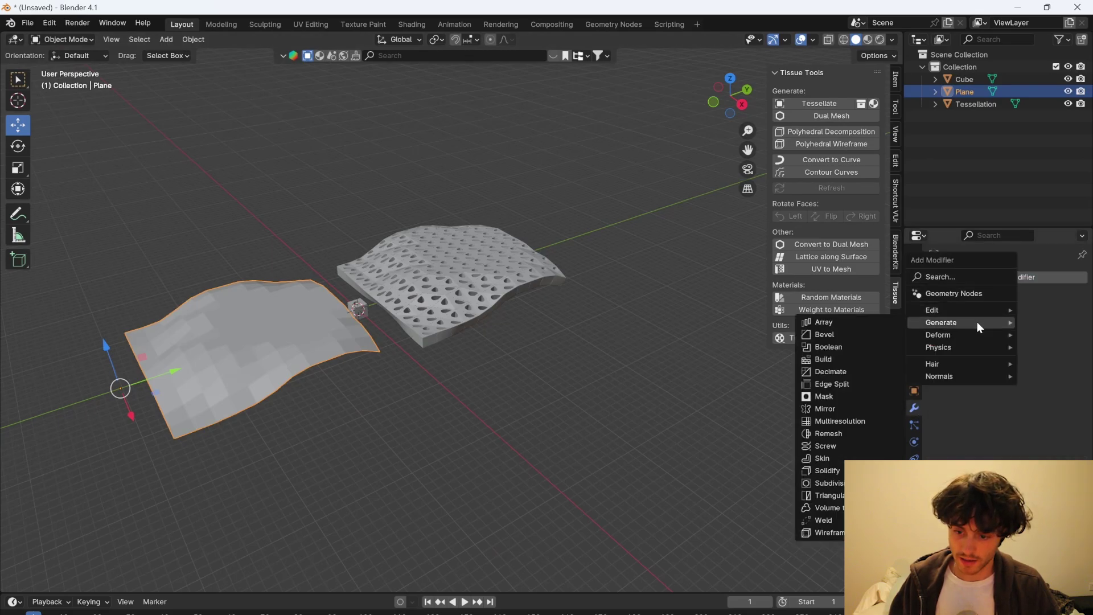
{"action": "left_click", "coordinate": [820, 483]}
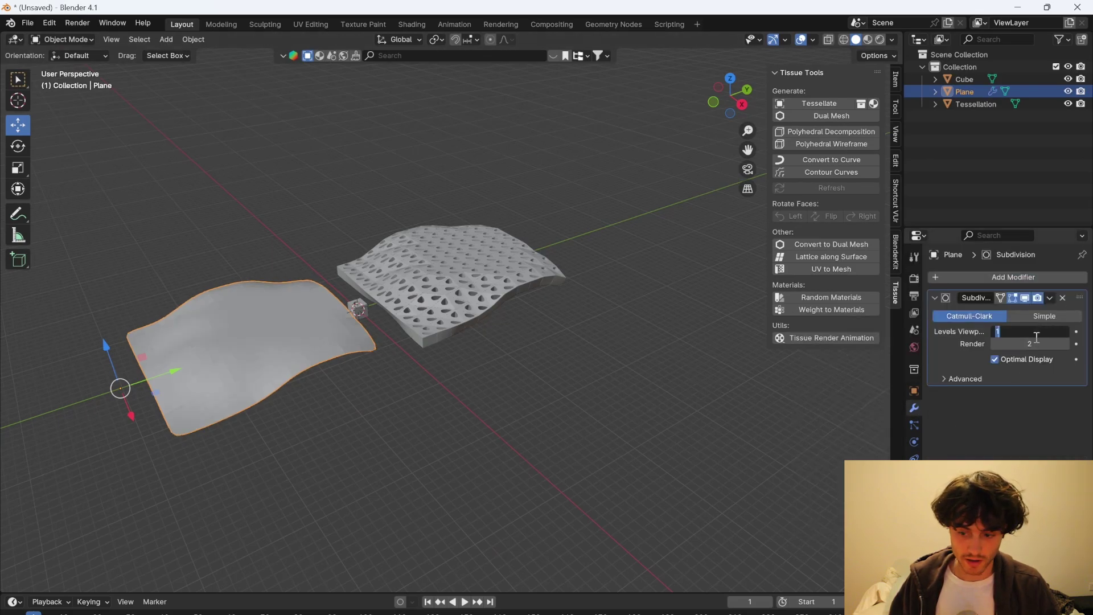
Refresh the Tessellation object's data settings and view the house through the scene camera.
{"action": "left_click", "coordinate": [494, 282]}
{"action": "scroll", "coordinate": [626, 281], "scroll_direction": "up", "scroll_amount": 3}
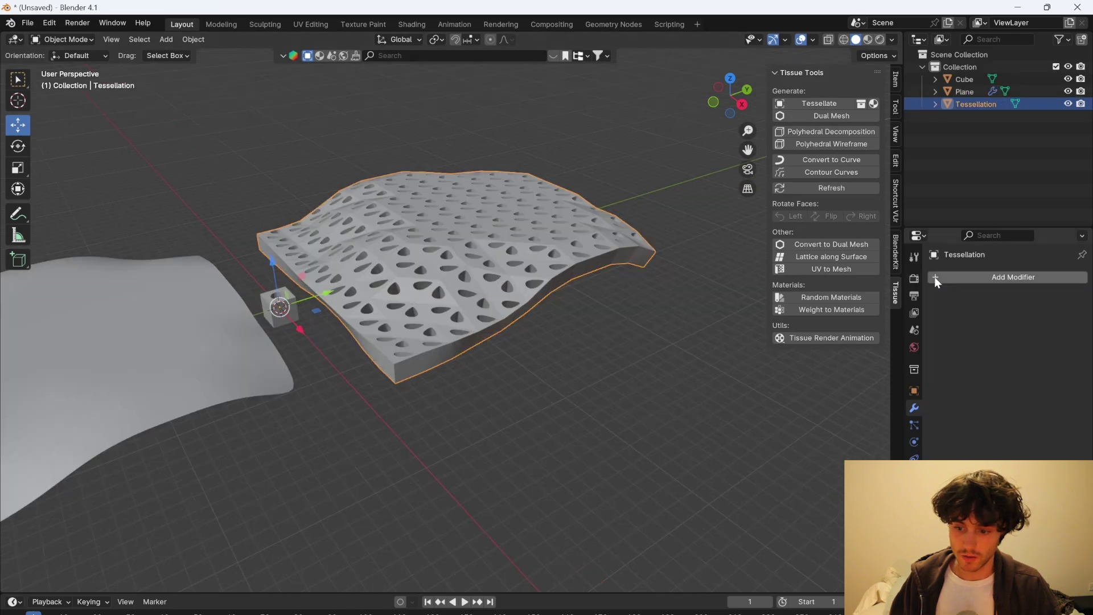
{"action": "left_click", "coordinate": [914, 476]}
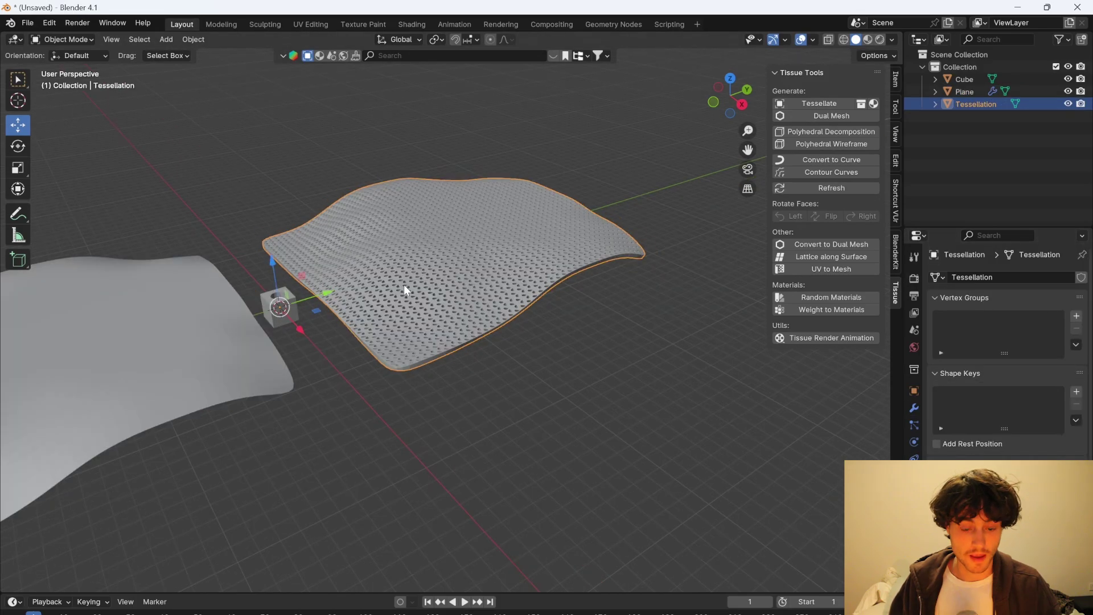
{"action": "scroll", "coordinate": [424, 286], "scroll_direction": "up", "scroll_amount": 3}
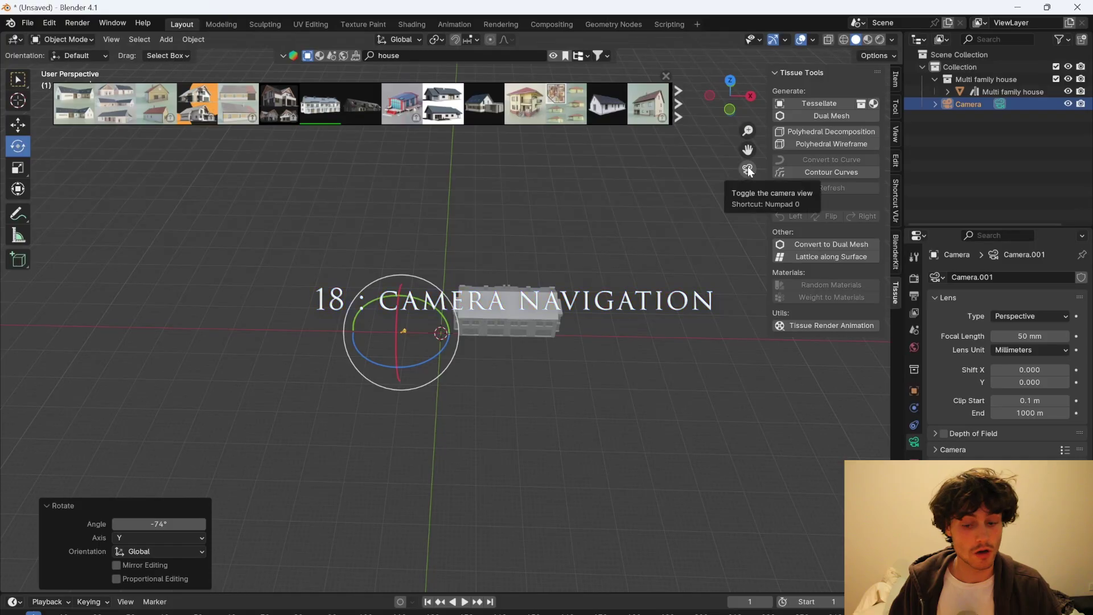
{"action": "left_click", "coordinate": [748, 169]}
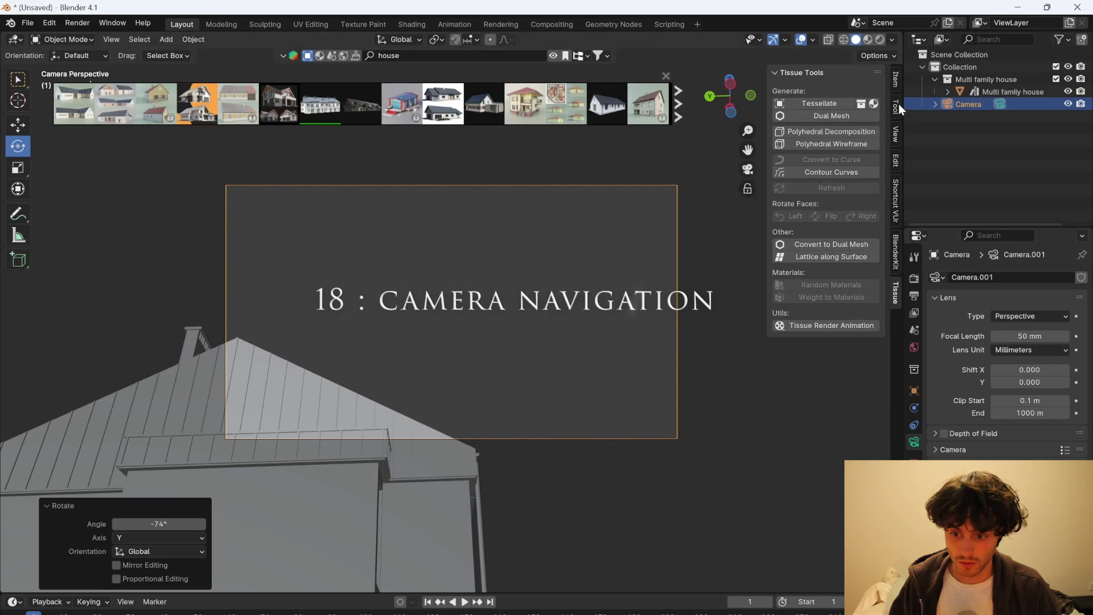
Reposition and tilt the camera by adjusting its Item-tab location and rotation values.
{"action": "left_click", "coordinate": [895, 80]}
{"action": "mouse_move", "coordinate": [811, 104]}
{"action": "left_mouse_down"}
{"action": "mouse_move", "coordinate": [788, 103]}
{"action": "mouse_move", "coordinate": [799, 104]}
{"action": "left_mouse_up"}
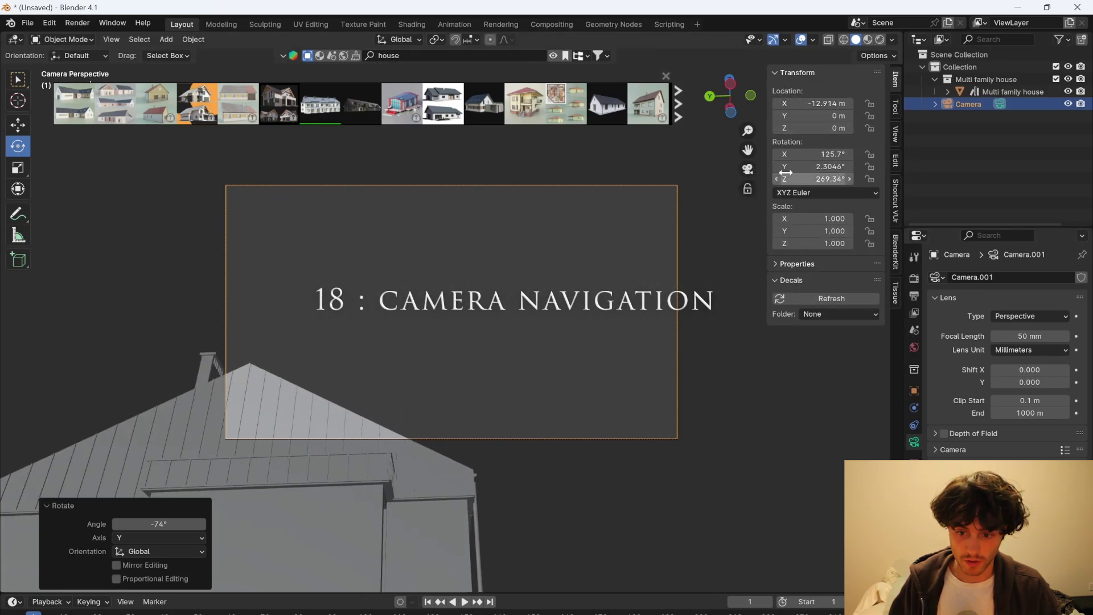
{"action": "left_click_drag", "start_coordinate": [817, 154], "coordinate": [780, 154]}
{"action": "left_click_drag", "start_coordinate": [819, 103], "coordinate": [882, 116]}
{"action": "left_click_drag", "start_coordinate": [832, 155], "coordinate": [800, 154]}
{"action": "left_click_drag", "start_coordinate": [814, 103], "coordinate": [791, 103]}
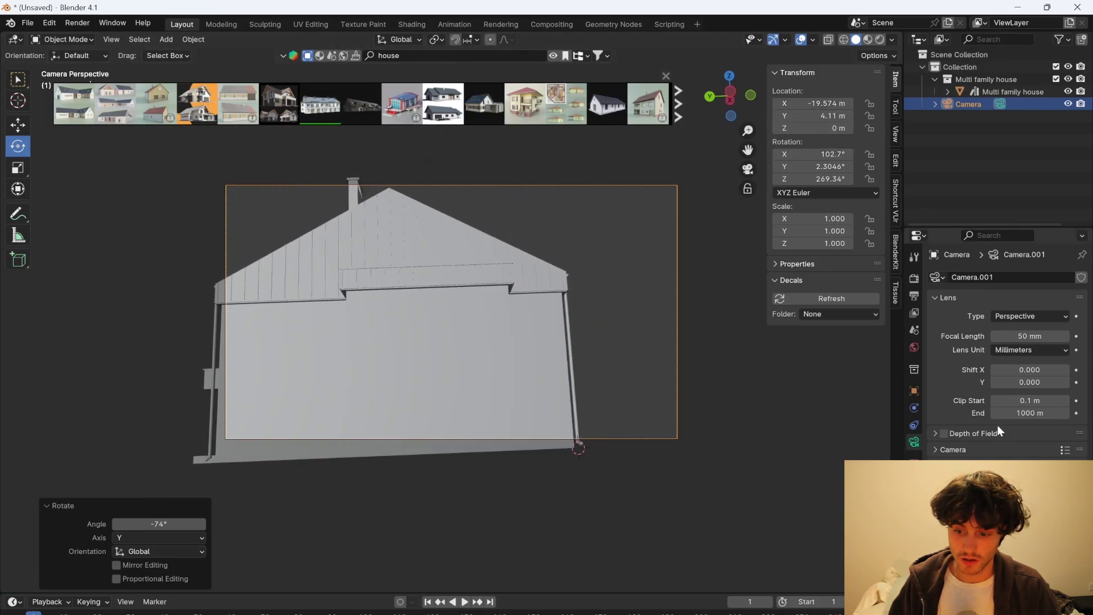
Set lens Shift Y to -0.050 and Clip Start to 22.2 m, and show Golden Ratio guides.
{"action": "left_click_drag", "start_coordinate": [1030, 369], "coordinate": [1013, 370]}
{"action": "left_click_drag", "start_coordinate": [1029, 382], "coordinate": [1013, 400]}
{"action": "left_click", "coordinate": [933, 499]}
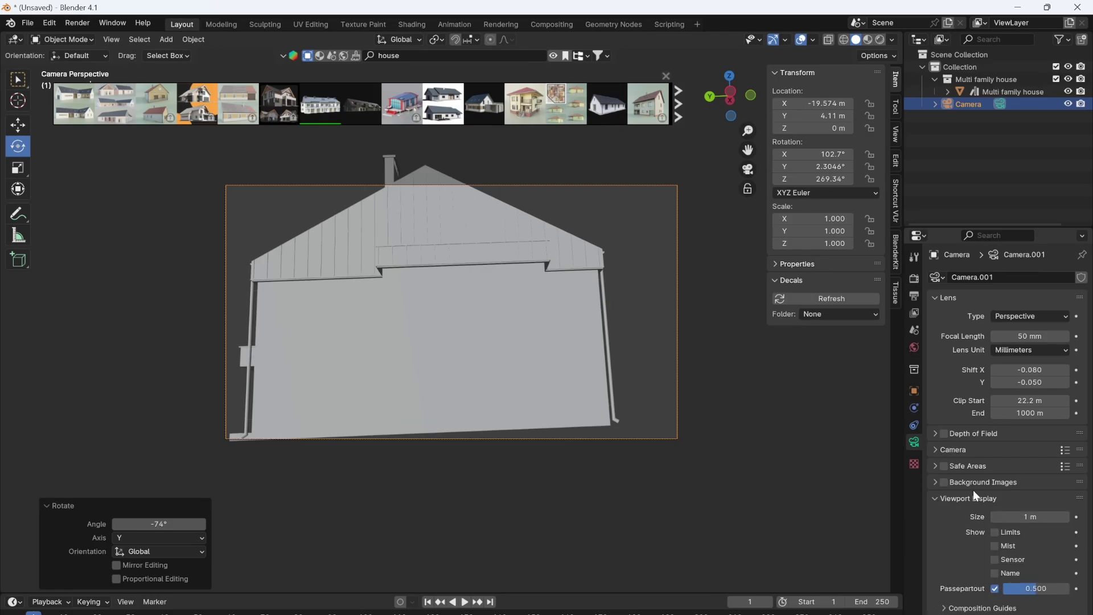
{"action": "left_click", "coordinate": [945, 608]}
{"action": "scroll", "coordinate": [983, 555], "scroll_direction": "down", "scroll_amount": 5}
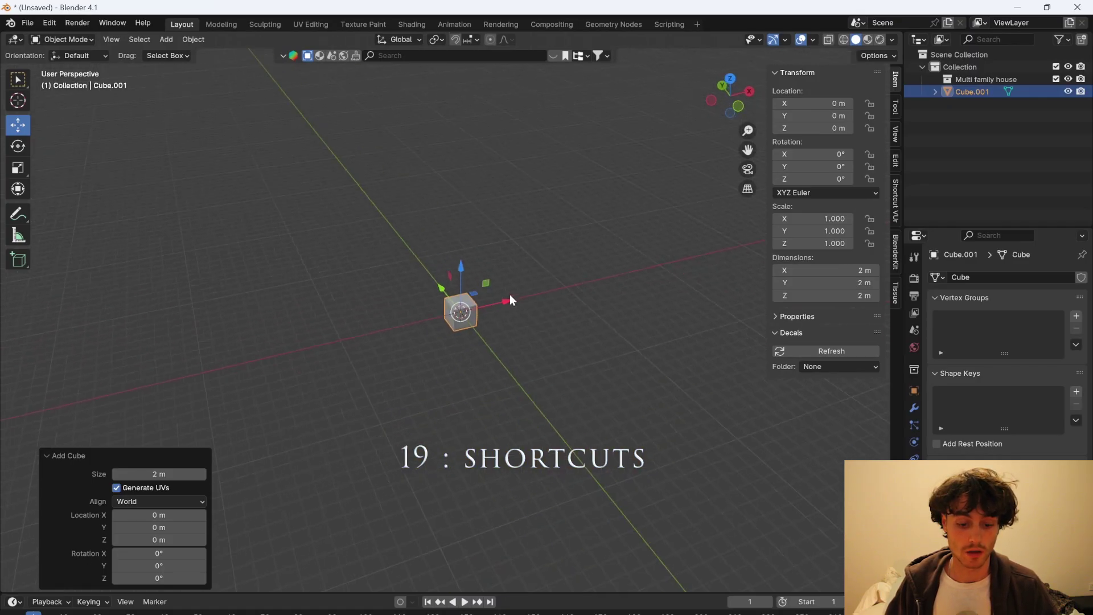
Extrude the cube's top face upward into a column, undoing a trial scale.
{"action": "scroll", "coordinate": [495, 310], "scroll_direction": "up", "scroll_amount": 6}
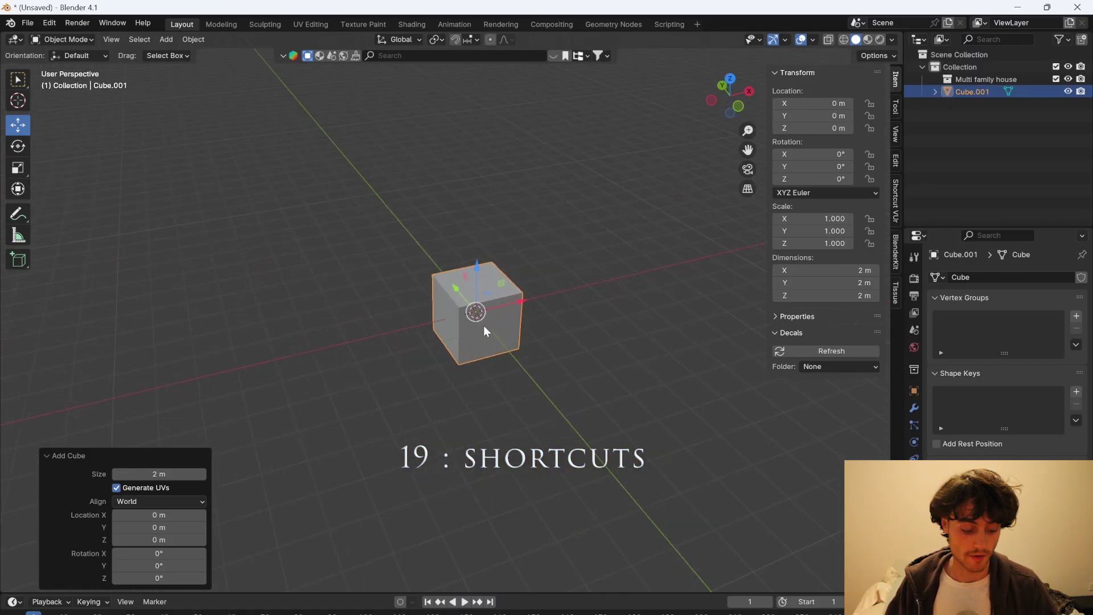
{"action": "scroll", "coordinate": [487, 297], "scroll_direction": "up", "scroll_amount": 2}
{"action": "key", "text": "Tab"}
{"action": "left_click", "coordinate": [463, 261]}
{"action": "key", "text": "e"}
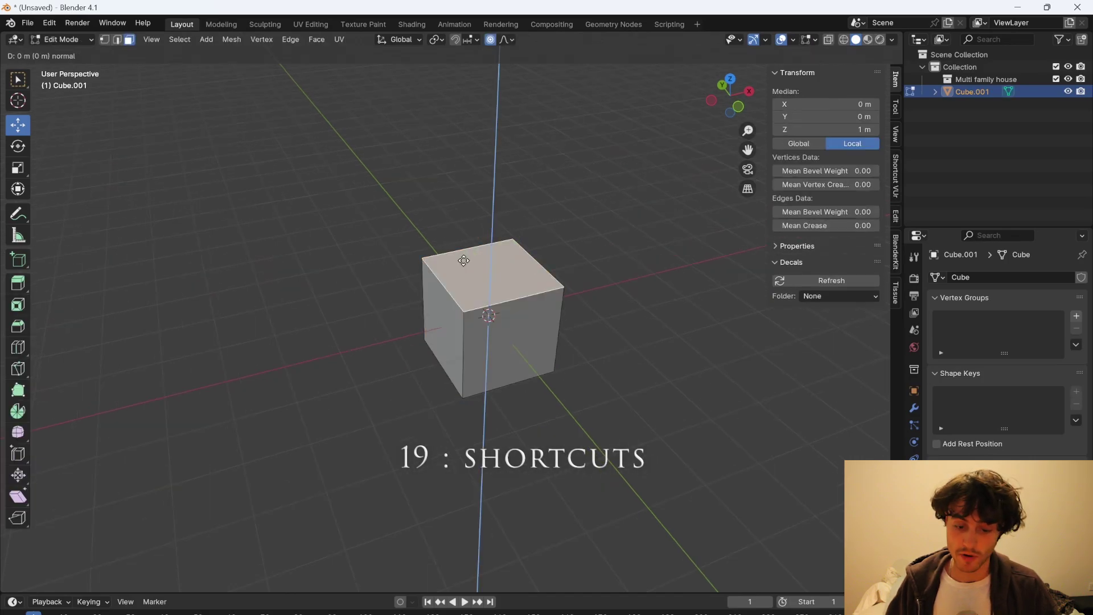
{"action": "left_click", "coordinate": [490, 146]}
{"action": "key", "text": "s"}
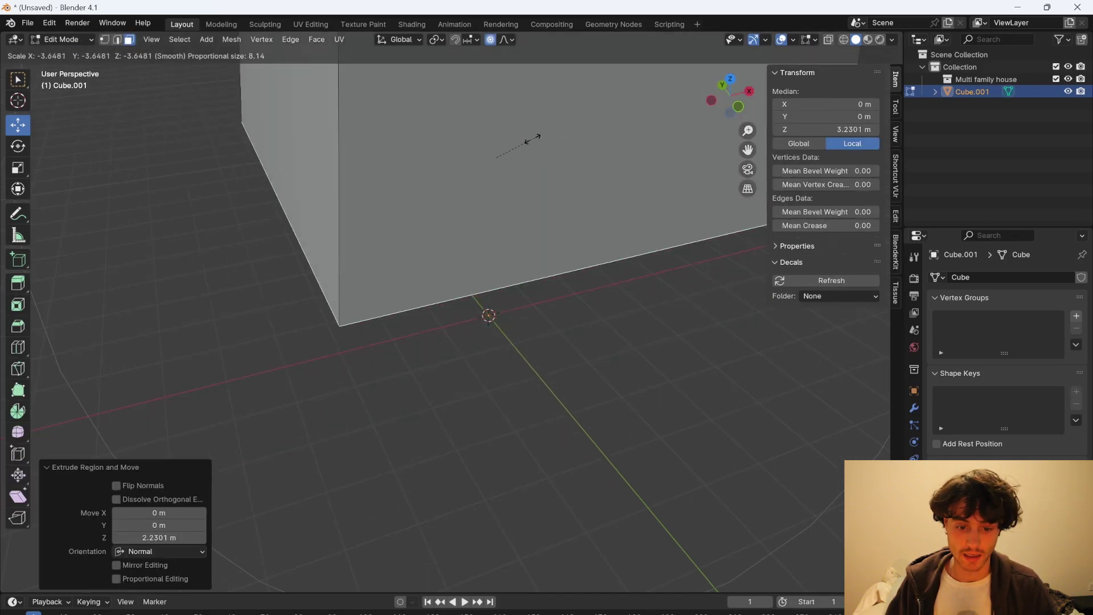
{"action": "left_click", "coordinate": [511, 169]}
{"action": "key", "text": "ctrl+z"}
Extrude the top again and flare its rim edges outward, cancelling a vertex extrusion.
{"action": "key", "text": "ctrl+f"}
{"action": "left_click", "coordinate": [553, 199]}
{"action": "left_click", "coordinate": [547, 168]}
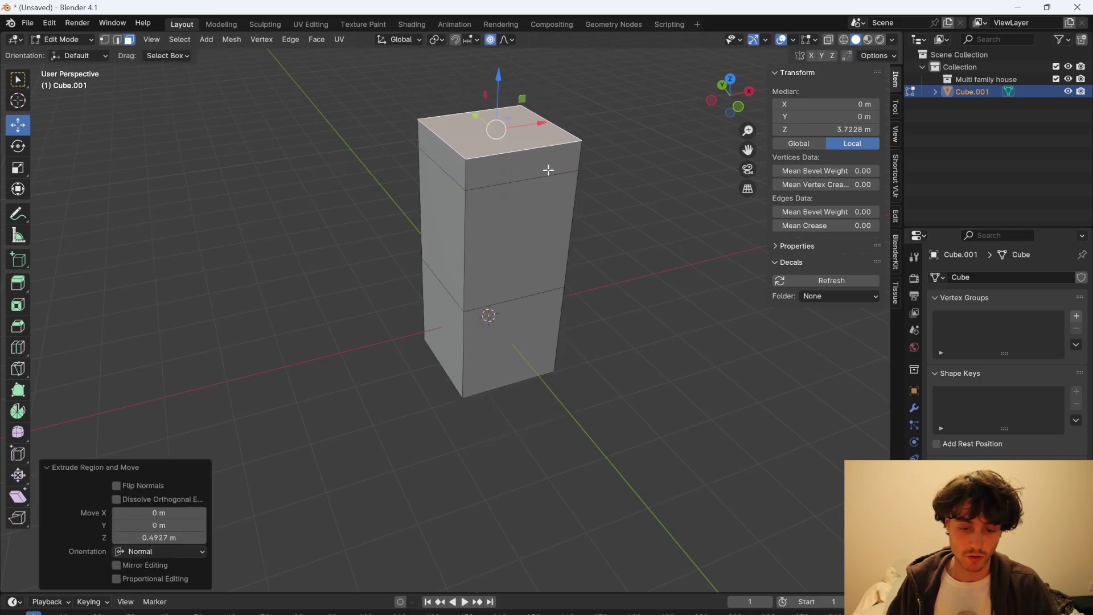
{"action": "key", "text": "ctrl+f"}
{"action": "left_click", "coordinate": [547, 170]}
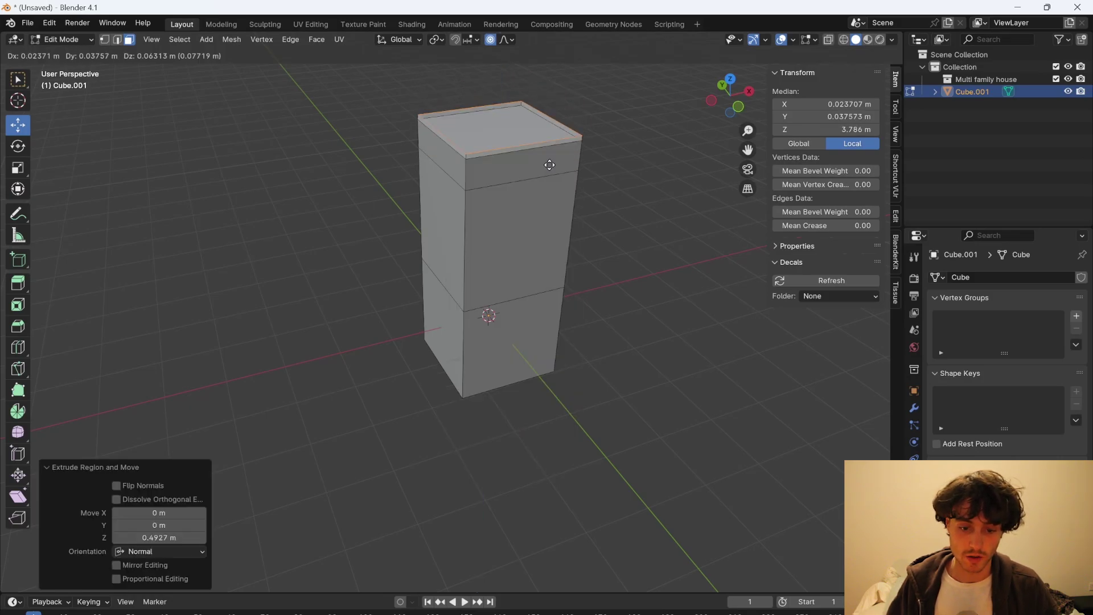
{"action": "left_click", "coordinate": [539, 126]}
{"action": "key", "text": "ctrl+v"}
{"action": "left_click", "coordinate": [545, 135]}
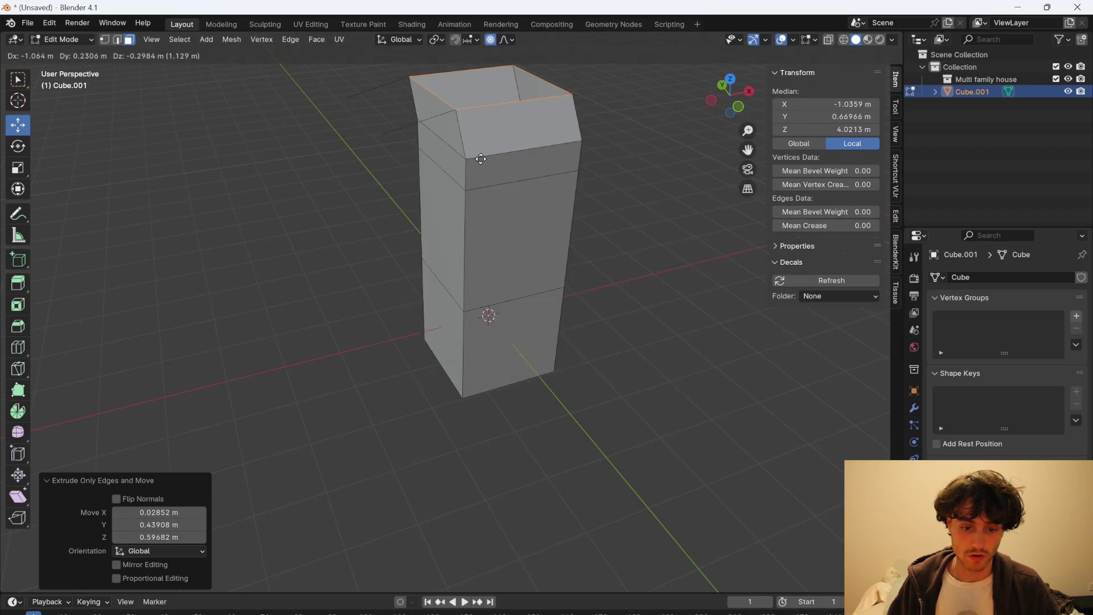
{"action": "right_click", "coordinate": [498, 122]}
Push the middle front face inward along its normal to form a recess.
{"action": "left_click", "coordinate": [532, 227]}
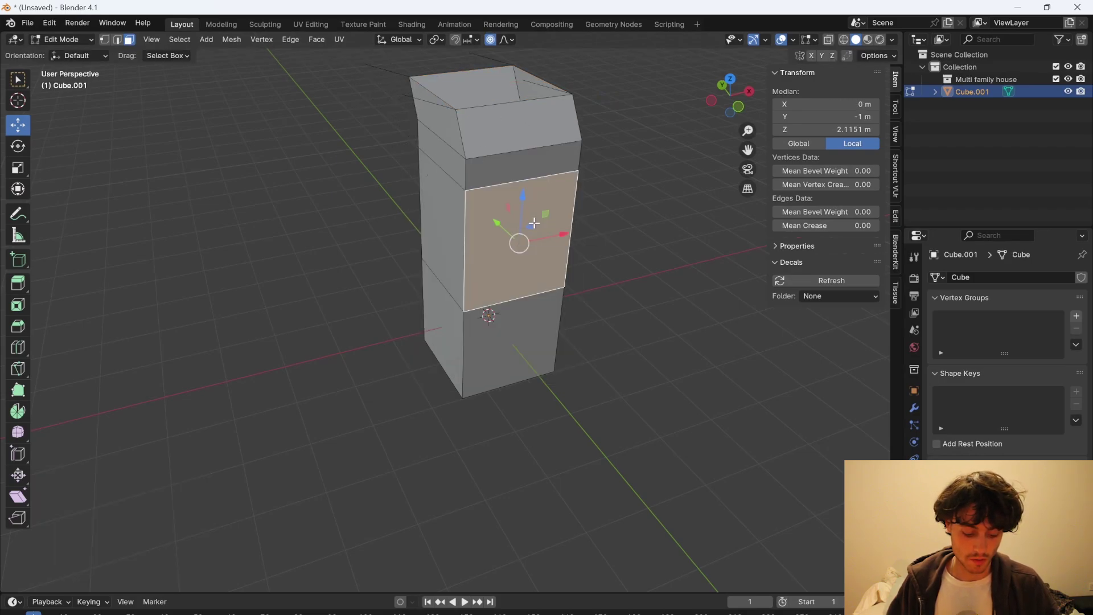
{"action": "key", "text": "alt+e"}
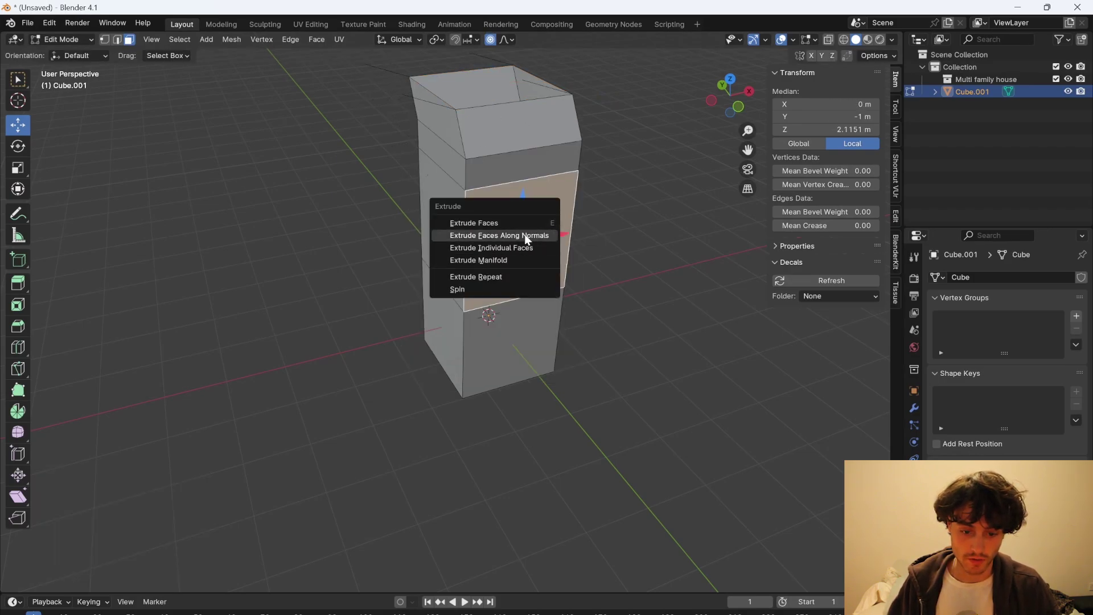
{"action": "left_click", "coordinate": [524, 233]}
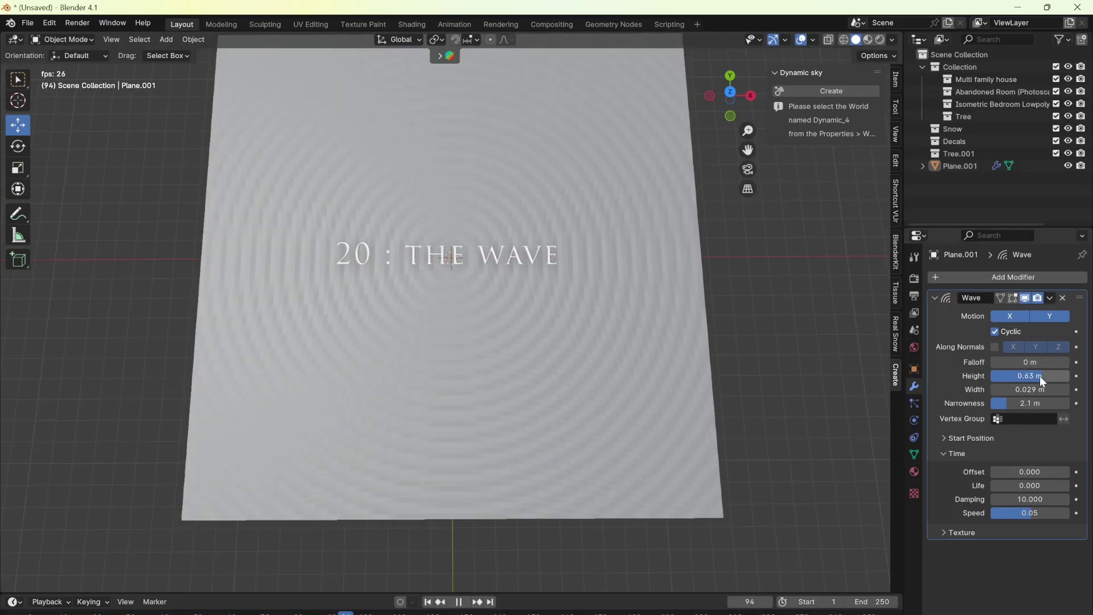
Flatten the existing wave's height, then add a new plane and enlarge it.
{"action": "left_click_drag", "start_coordinate": [1039, 375], "coordinate": [1025, 374]}
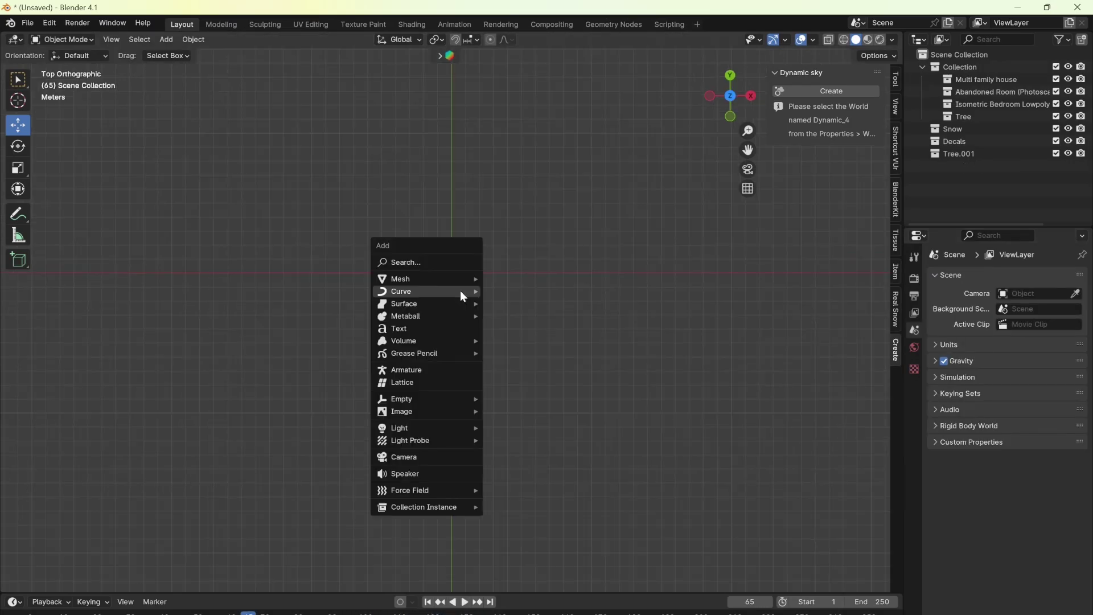
{"action": "mouse_move", "coordinate": [450, 282]}
{"action": "left_click", "coordinate": [511, 278]}
{"action": "key", "text": "s"}
{"action": "left_click", "coordinate": [442, 237]}
{"action": "right_click", "coordinate": [414, 235]}
Subdivide the new plane's face in Edit Mode.
{"action": "key", "text": "Tab"}
{"action": "right_click", "coordinate": [401, 186]}
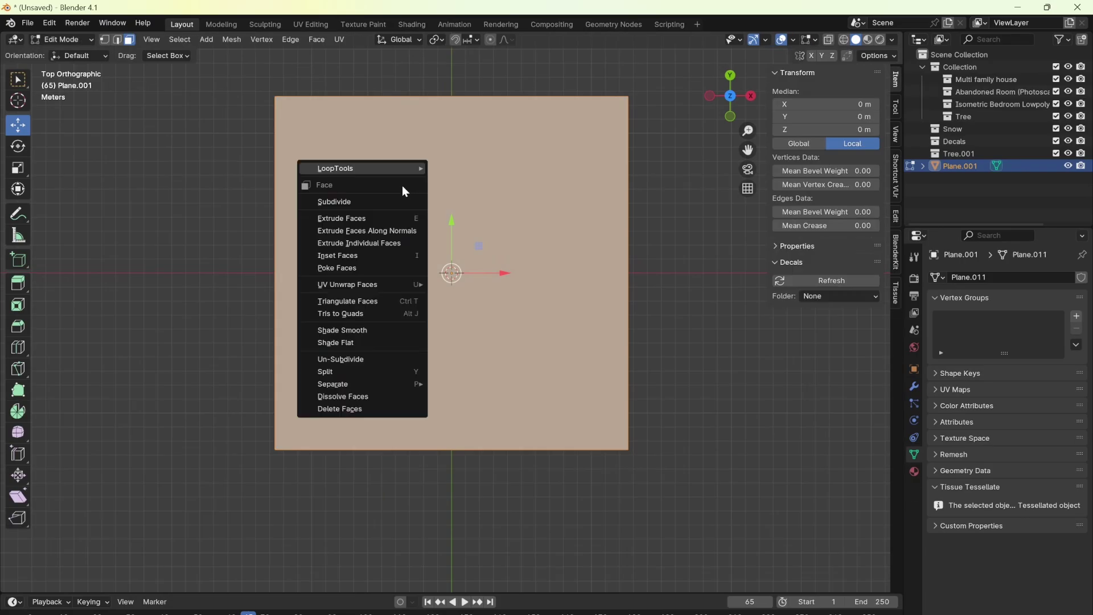
{"action": "left_click", "coordinate": [386, 200]}
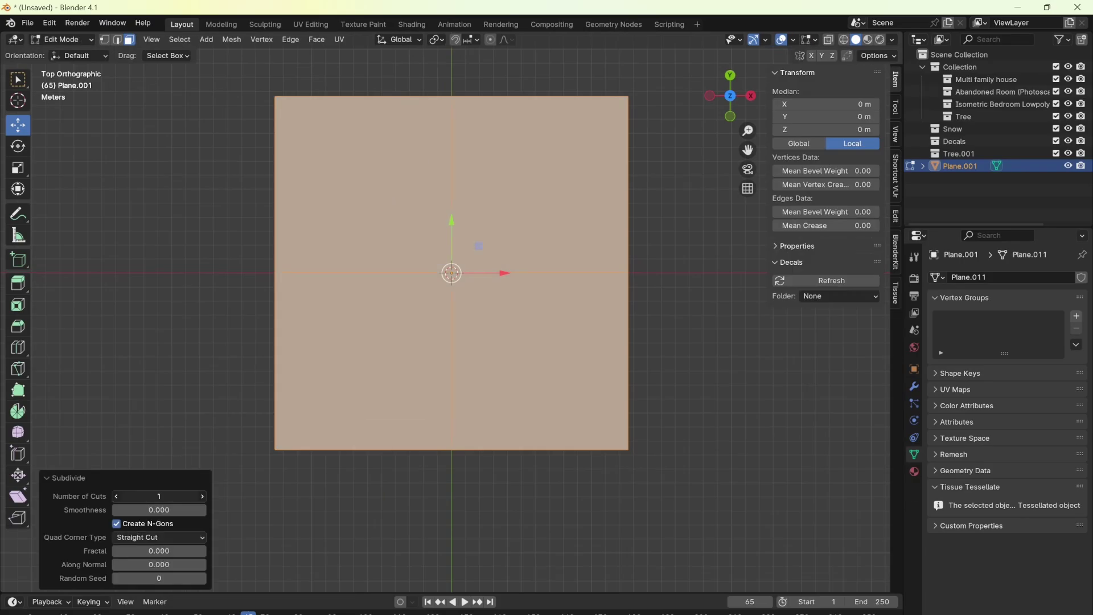
{"action": "left_click", "coordinate": [191, 309]}
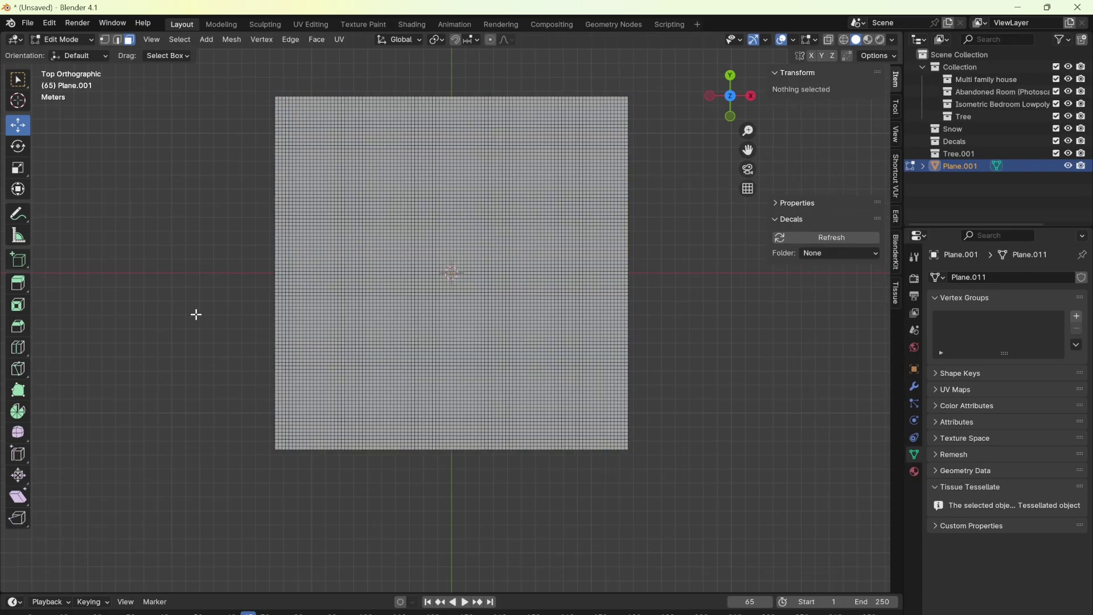
{"action": "key", "text": "Tab"}
Add a Wave modifier, play the animation, and narrow the wave width to 0.029 m.
{"action": "left_click", "coordinate": [914, 387]}
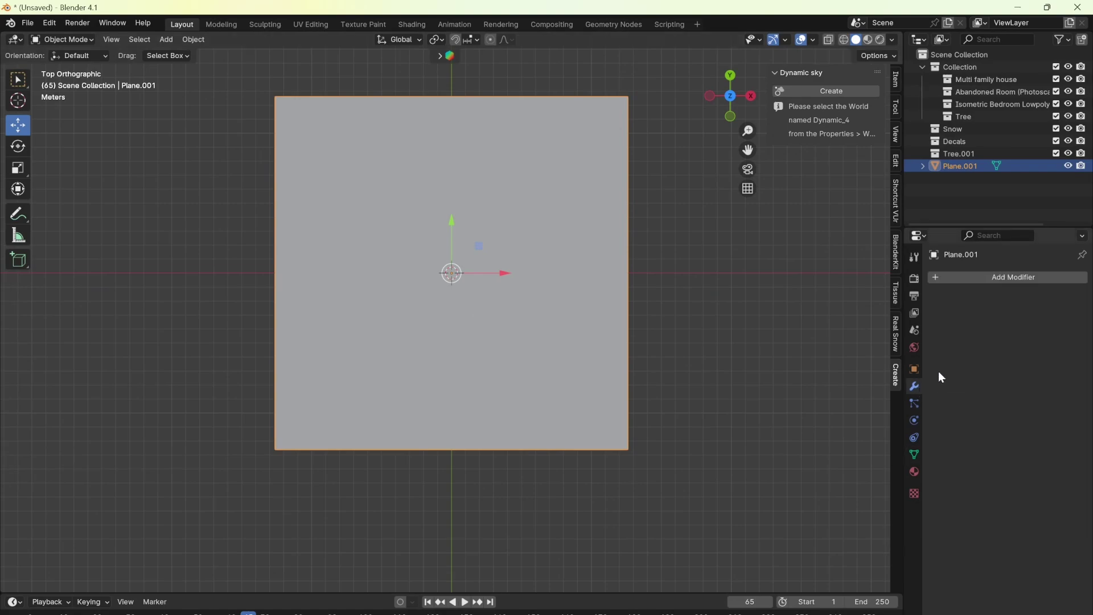
{"action": "left_click", "coordinate": [997, 276]}
{"action": "mouse_move", "coordinate": [996, 281]}
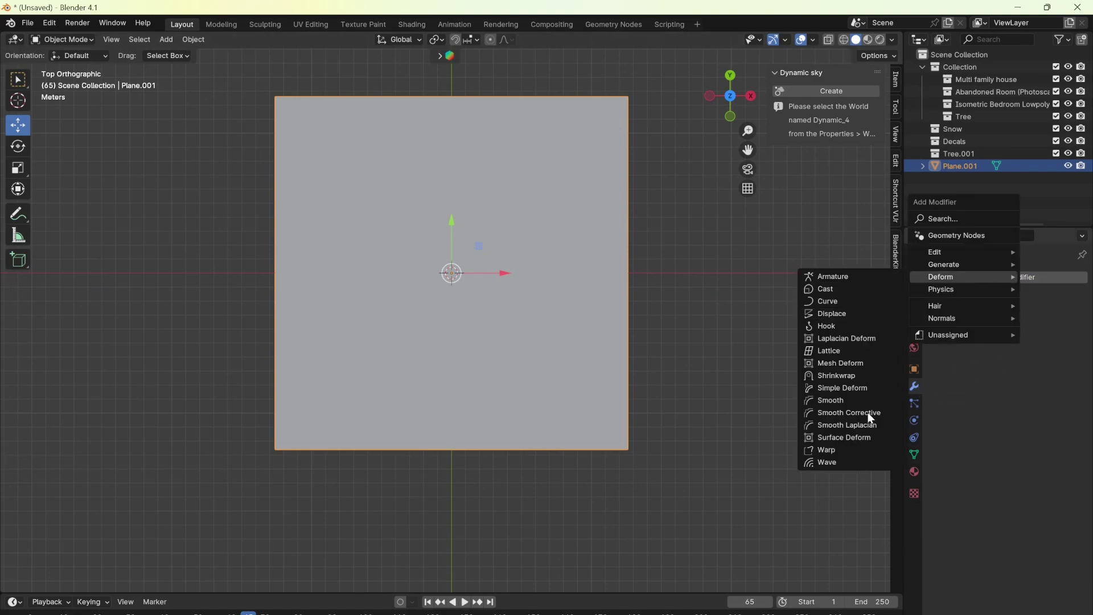
{"action": "left_click", "coordinate": [853, 461]}
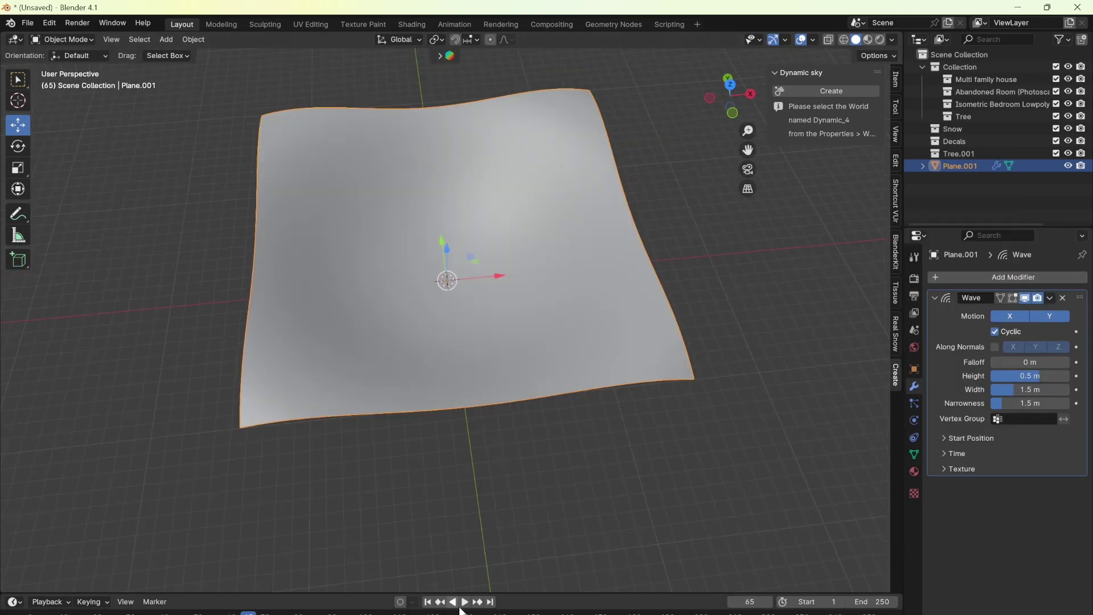
{"action": "left_click", "coordinate": [464, 603]}
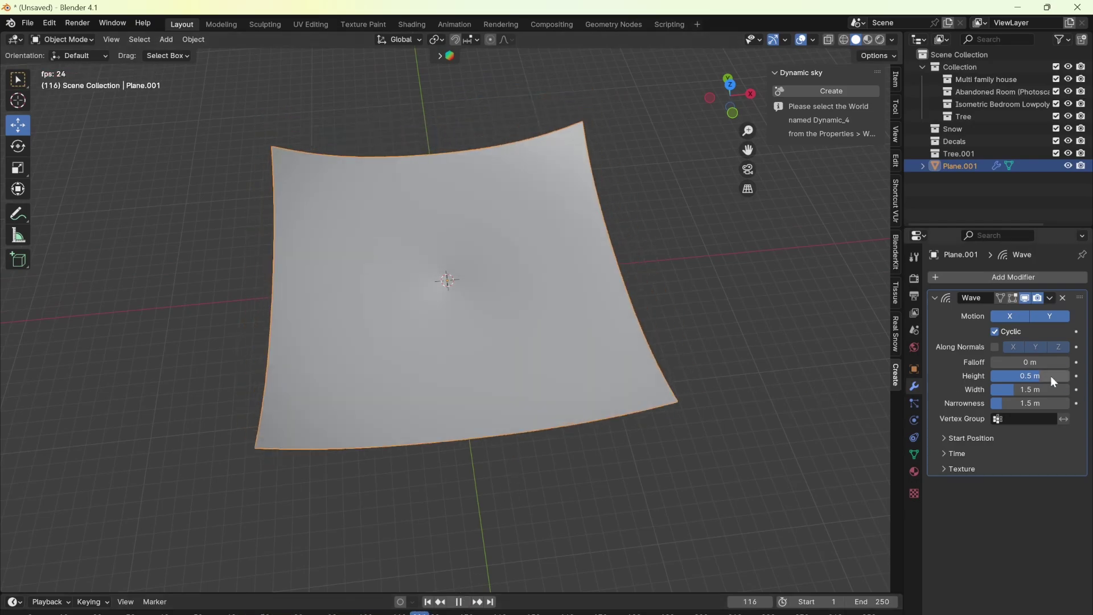
{"action": "left_click_drag", "start_coordinate": [1034, 389], "coordinate": [990, 389]}
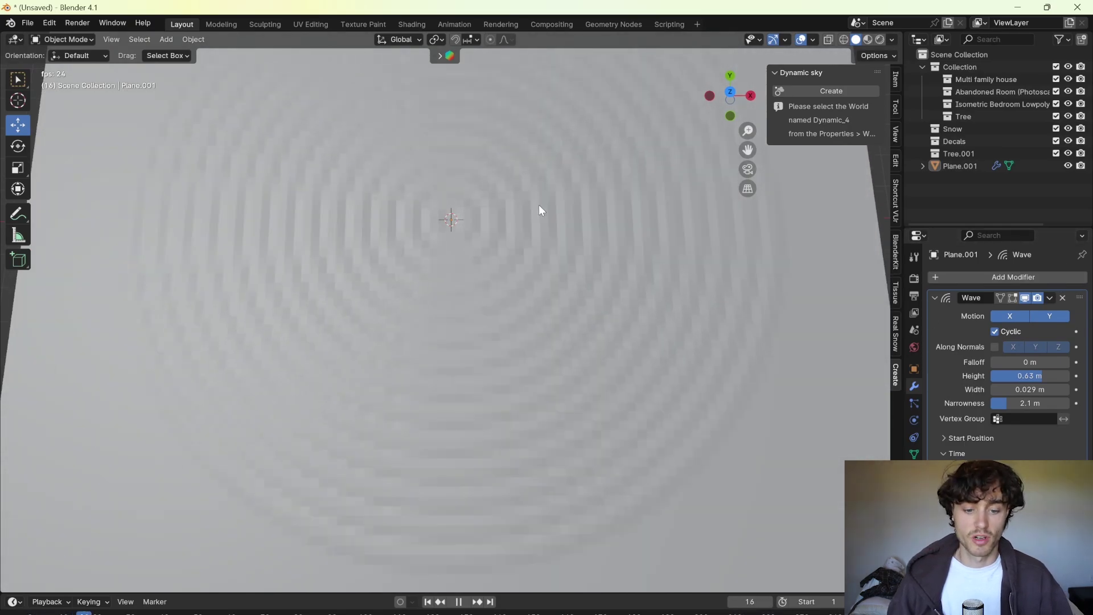
{"action": "scroll", "coordinate": [541, 210], "scroll_direction": "down", "scroll_amount": 5}
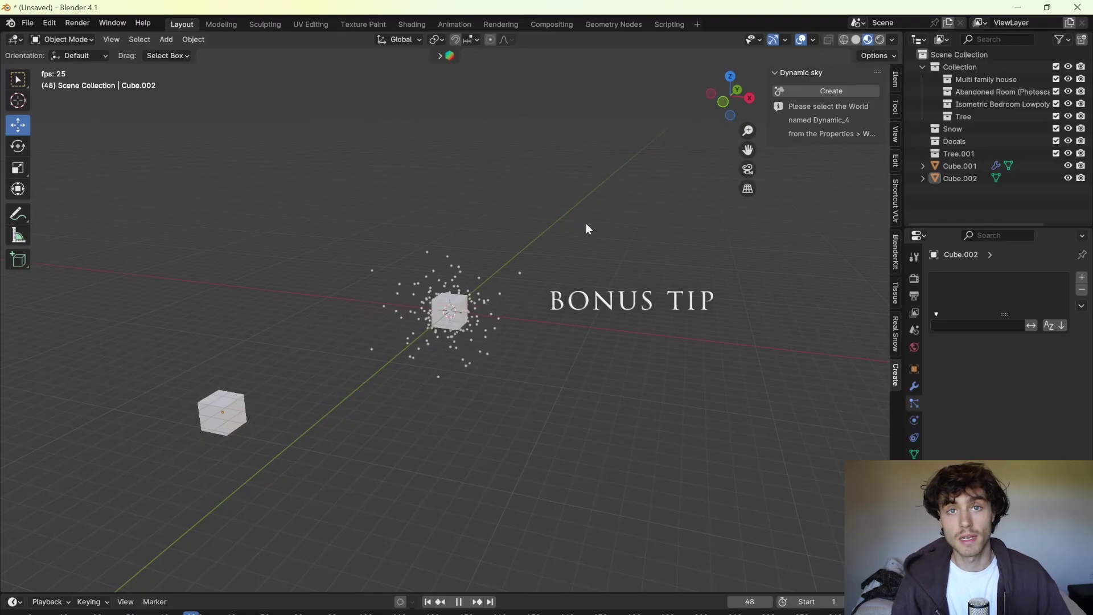